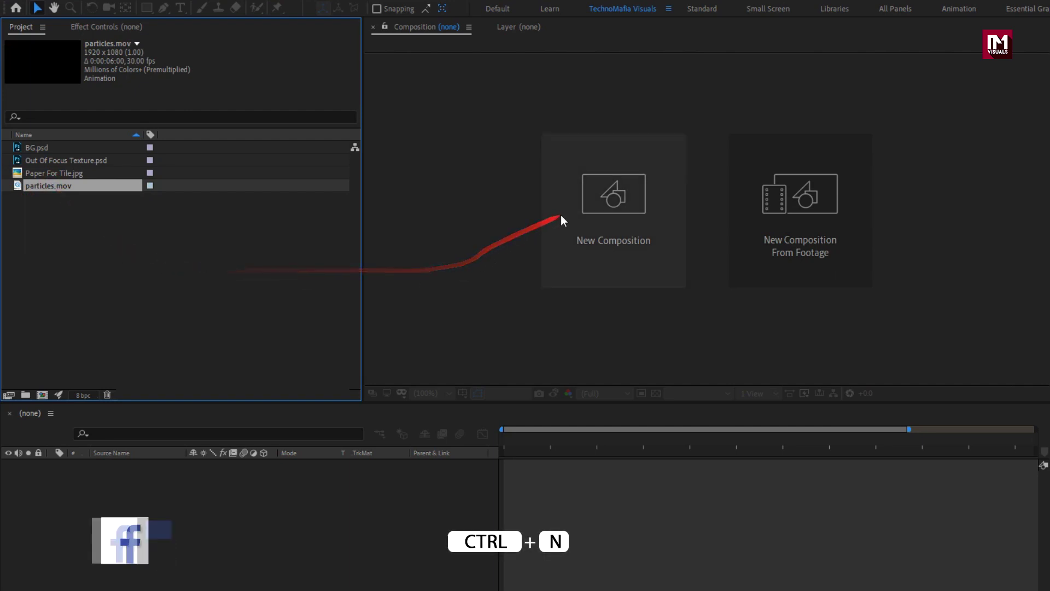
Create a 1920 x 1080, 30 fps composition named Trailer_Title with a duration of 0:00:05:00
text(Trailer)
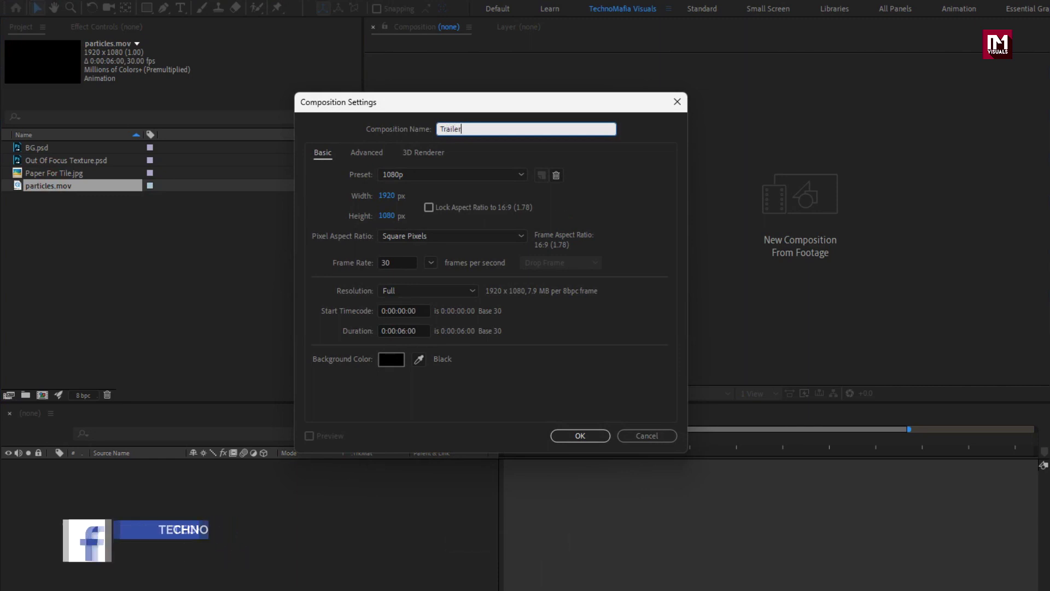
text(_Title)
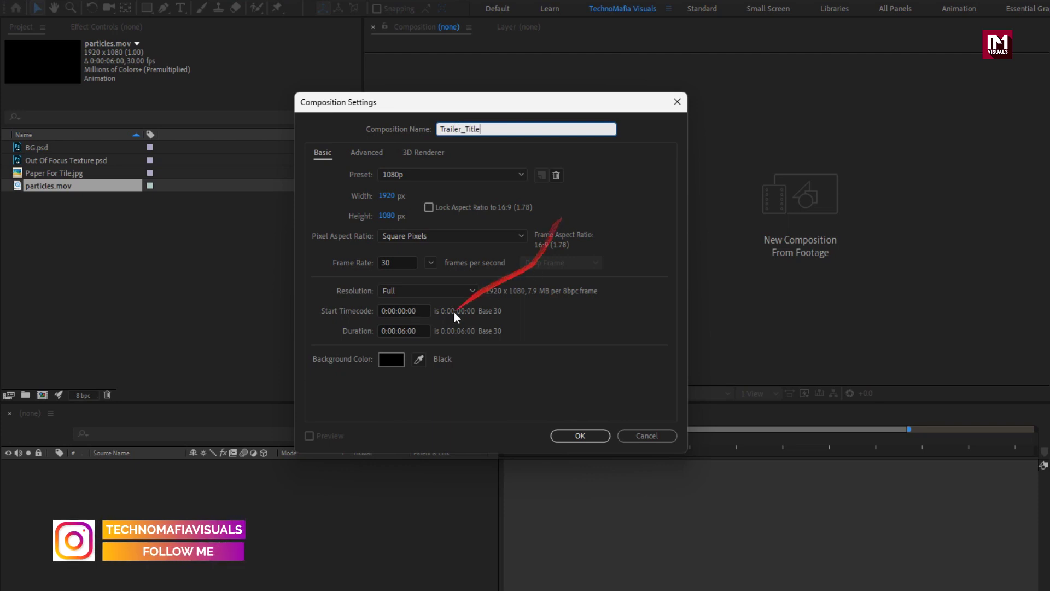
click(396, 331)
text(5)
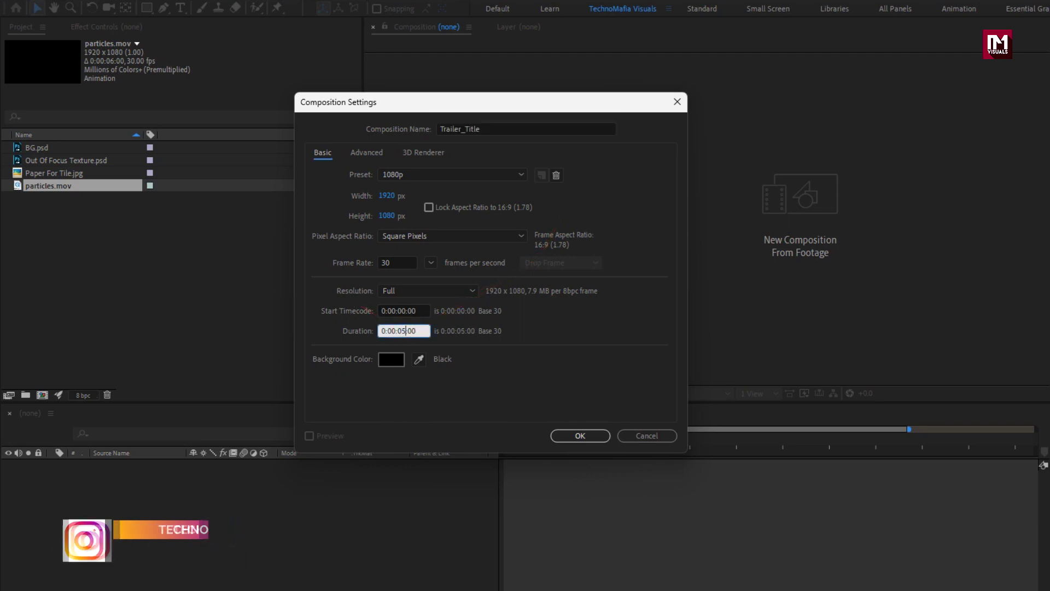
click(568, 432)
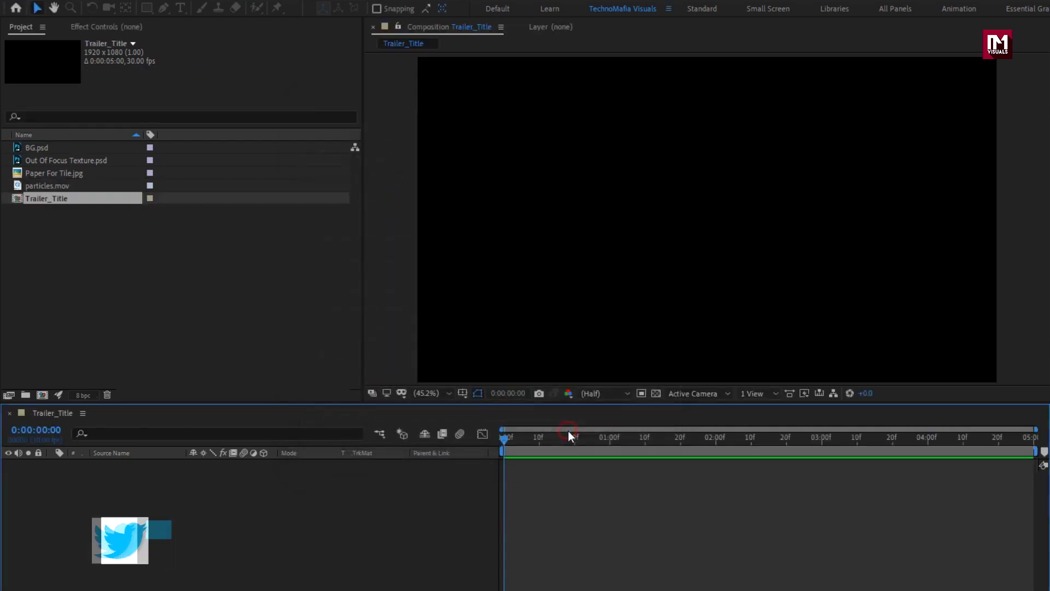
Add BG.psd to the Trailer_Title composition as a layer and scale it to 85%
click(36, 148)
drag(36, 148, 136, 497)
key(s)
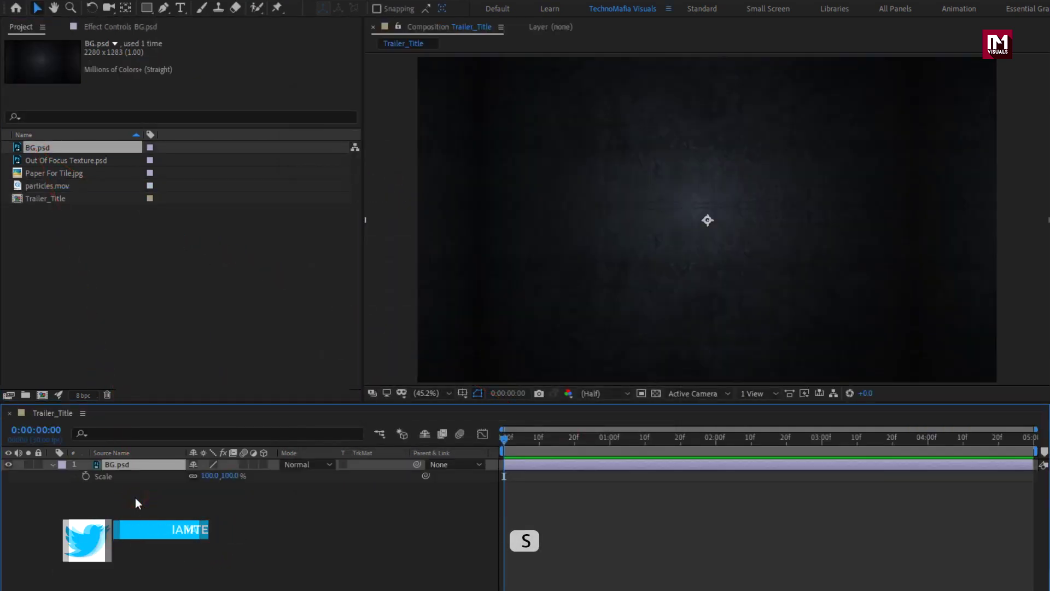
mouse_move(227, 478)
mouse_down()
mouse_move(218, 477)
mouse_move(218, 492)
mouse_up()
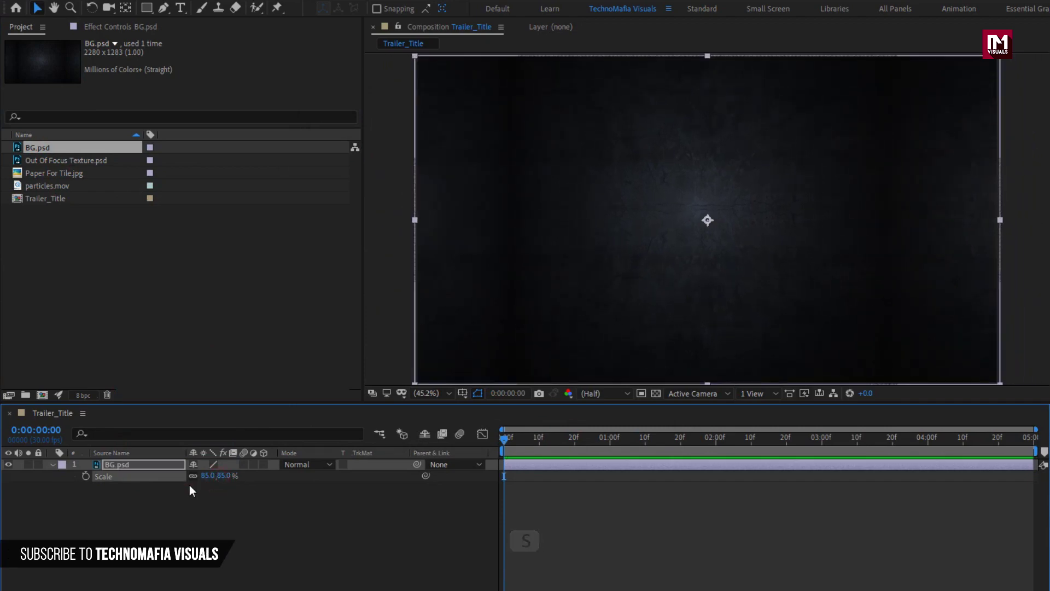
click(48, 464)
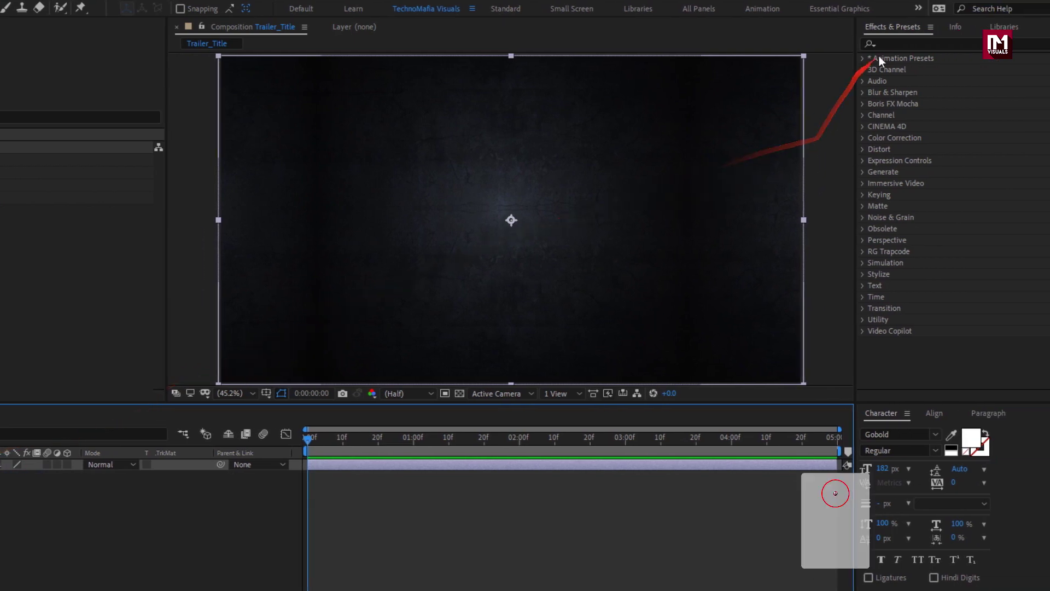
Apply the Curves effect to the BG.psd layer and pull the RGB curve's midpoint slightly down to darken the background
click(889, 44)
text(curv)
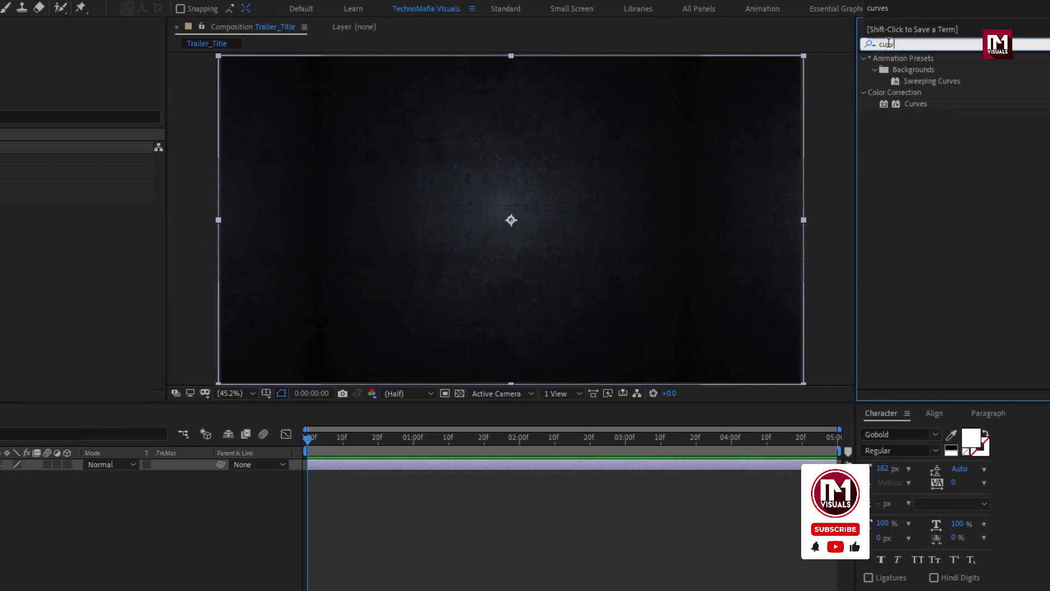
drag(917, 103, 642, 180)
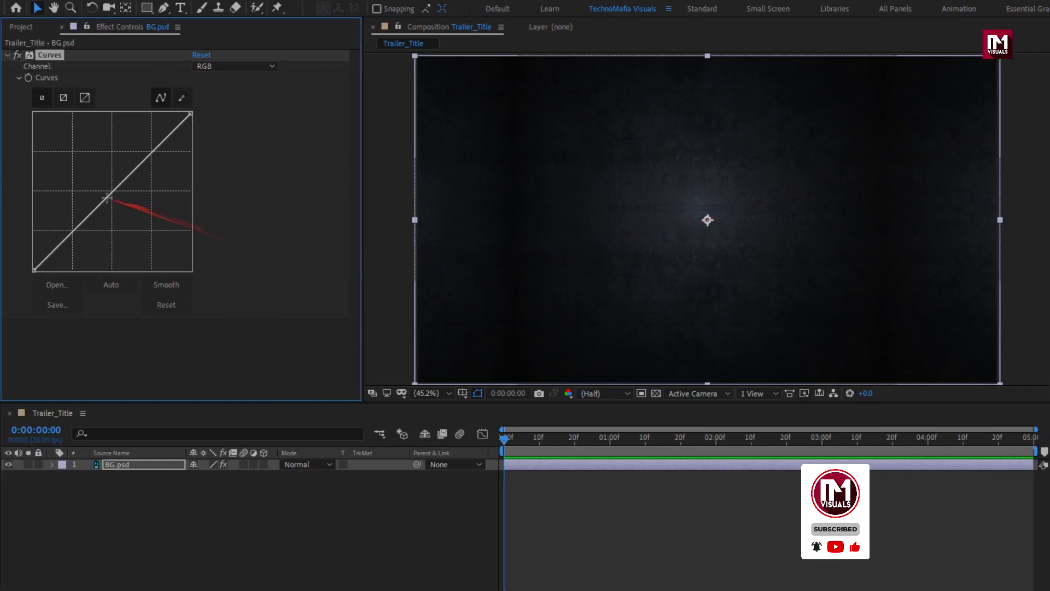
drag(109, 195, 118, 198)
Add a text layer reading "Lord Of The Rings" and move it to about the middle of the frame
click(180, 8)
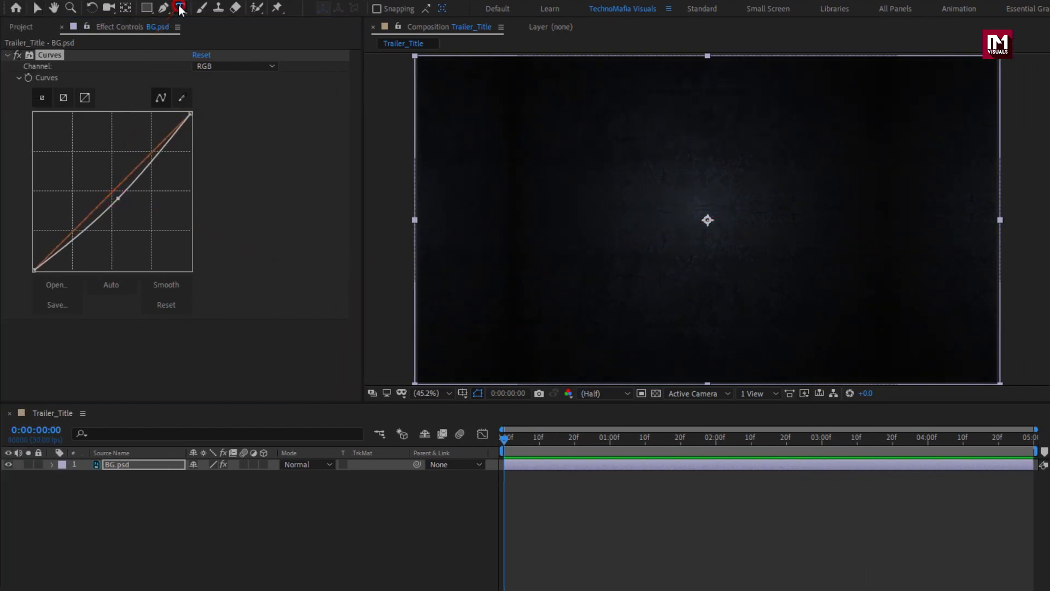
click(575, 227)
text(Lord)
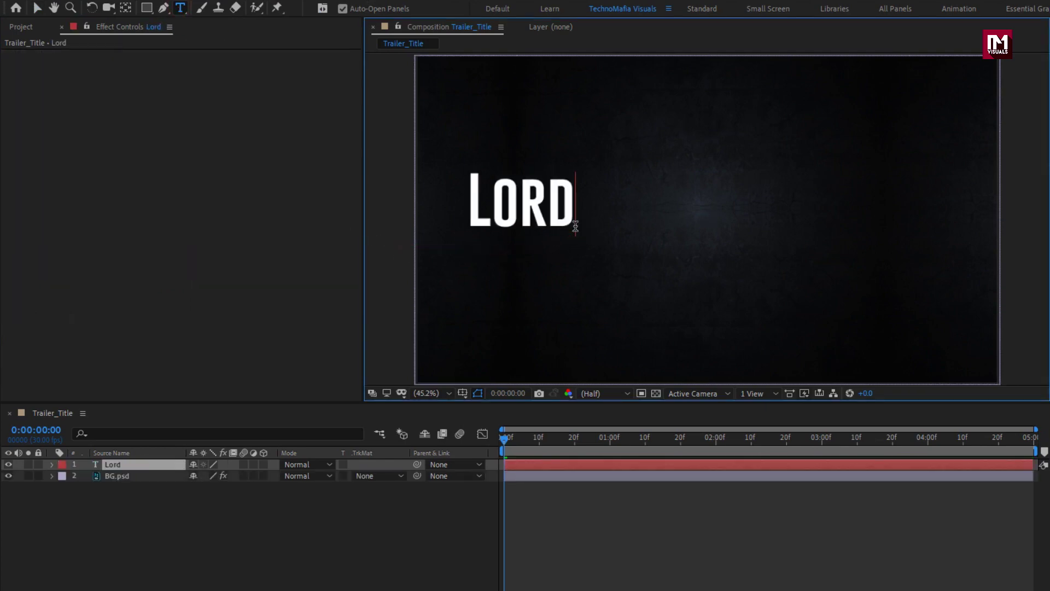
text( O)
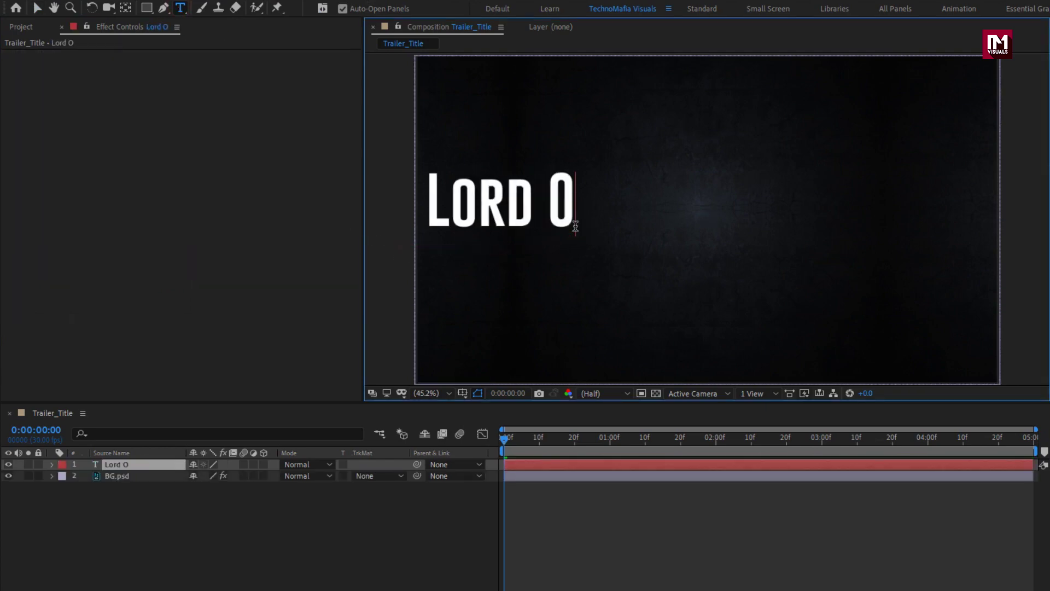
text(f Th)
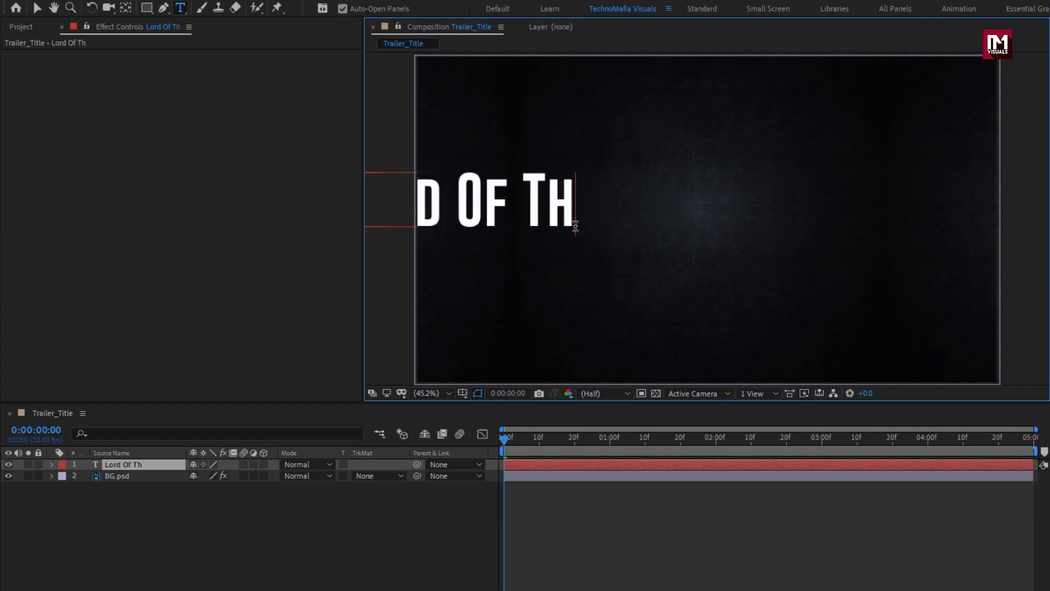
text(e Rings)
key(Escape)
key(v)
drag(500, 199, 807, 216)
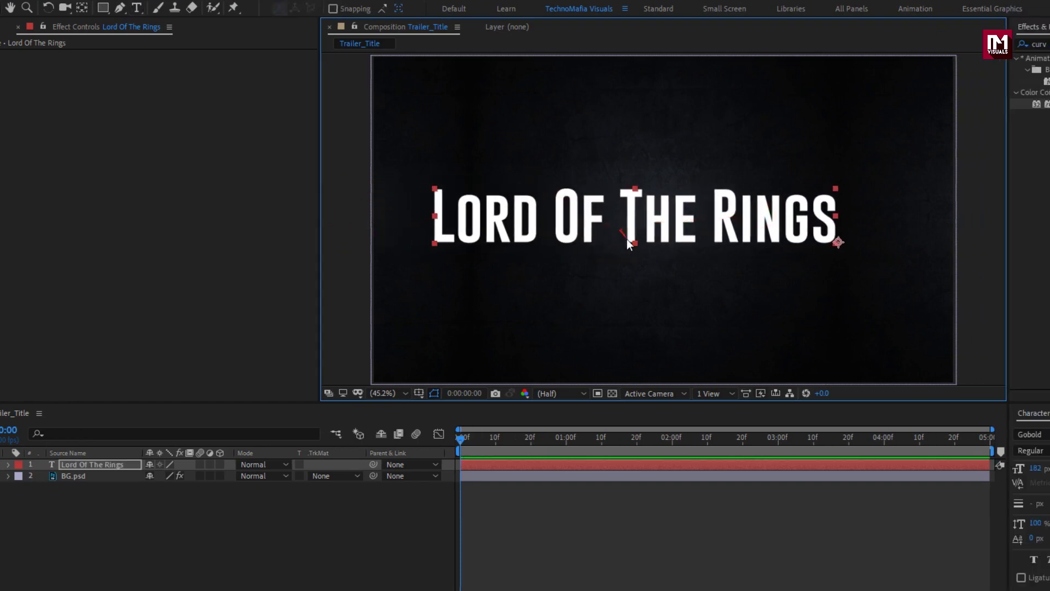
Set the title's paragraph alignment to centred and align the layer to the composition's horizontal centre
click(980, 413)
click(884, 432)
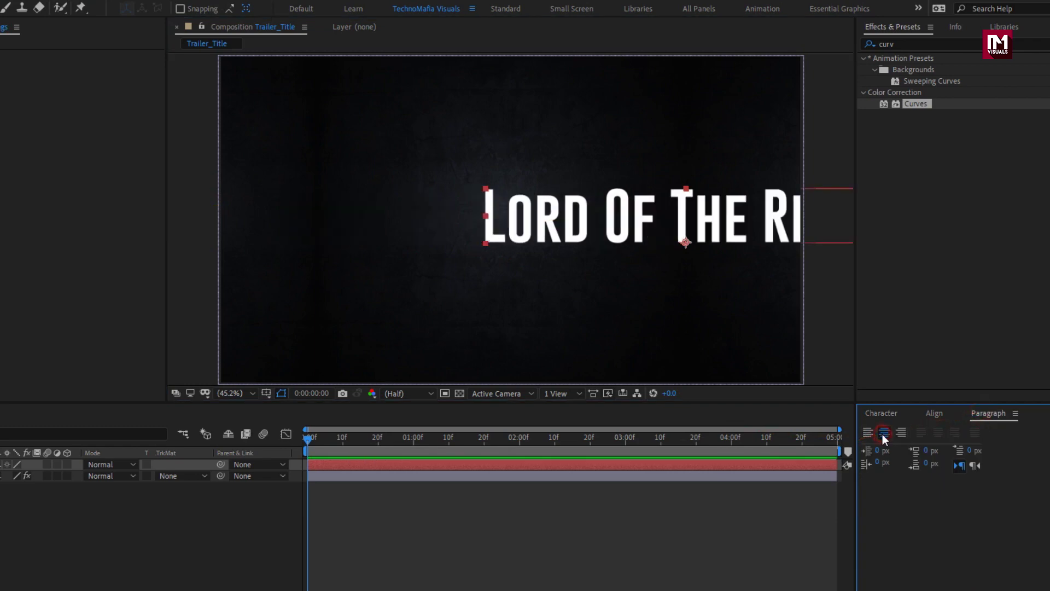
click(933, 413)
click(893, 447)
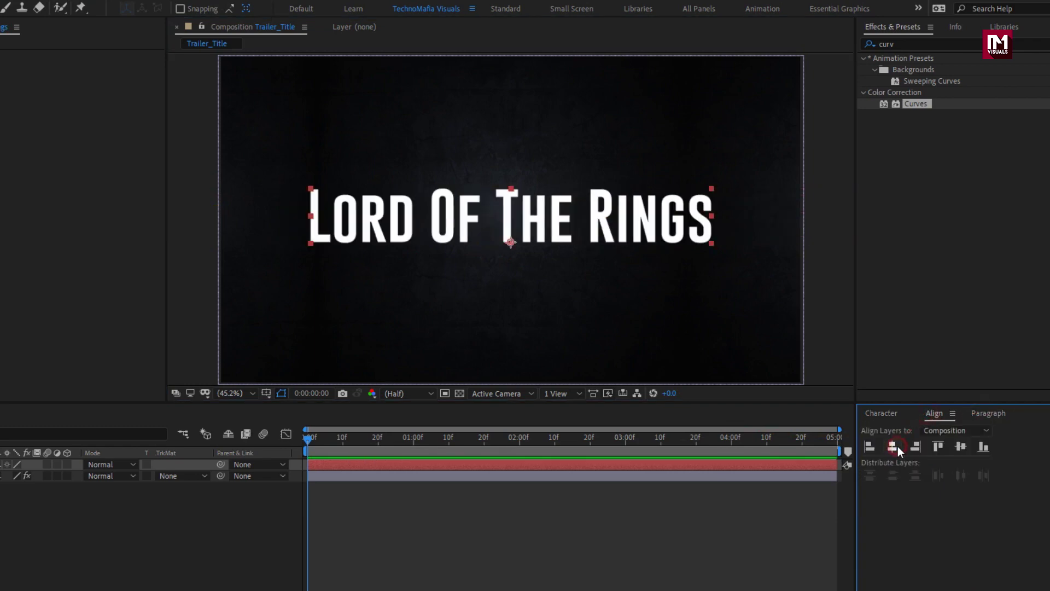
Set the title in Roman Uncial Modern at 112 px with tracking -102, and centre it vertically in the composition
click(888, 414)
click(900, 434)
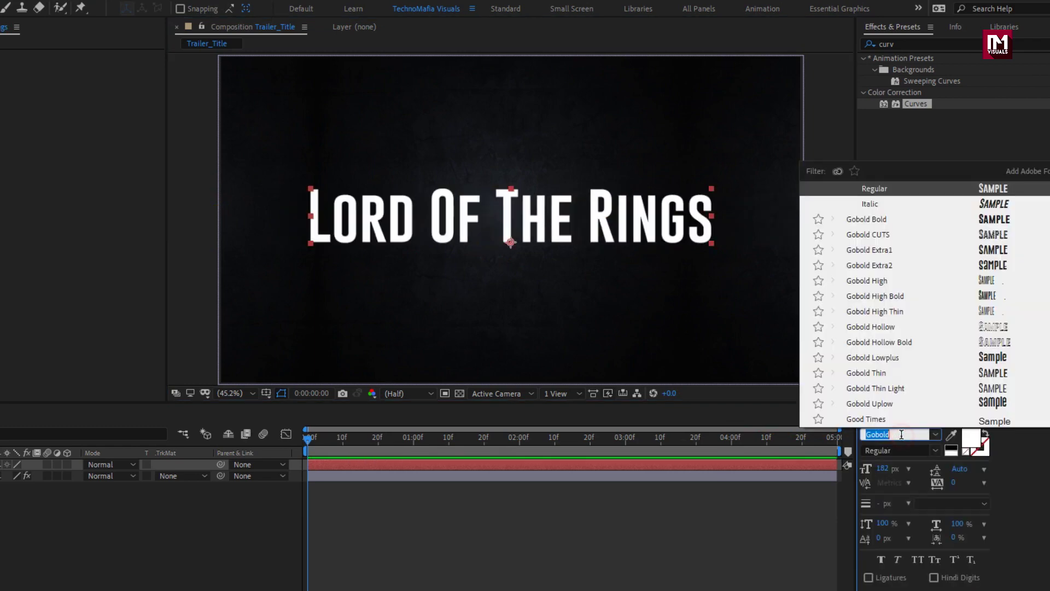
text(roman)
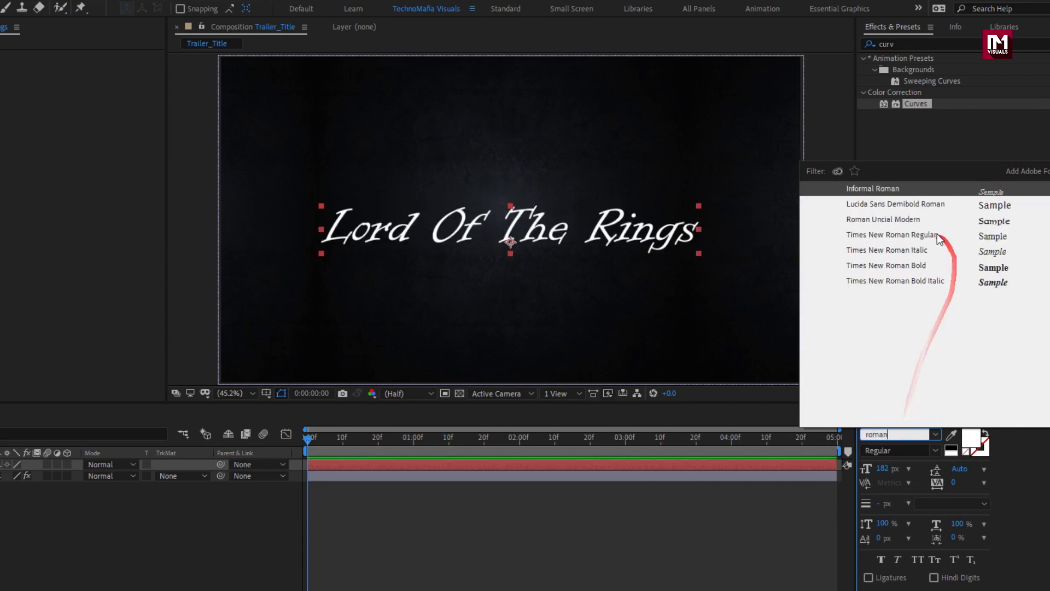
click(911, 219)
drag(882, 469, 853, 472)
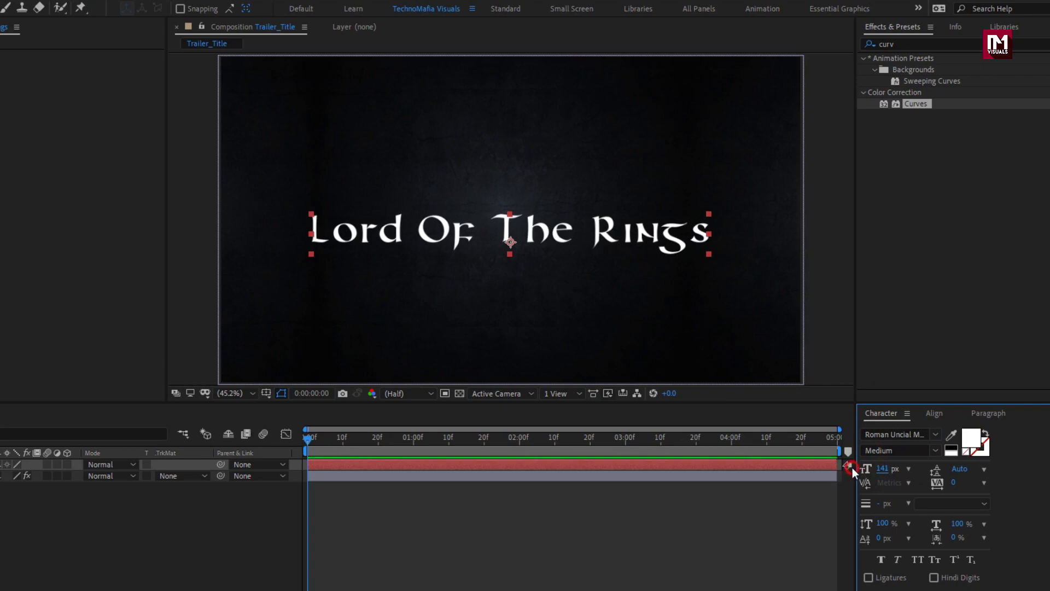
drag(951, 483, 864, 469)
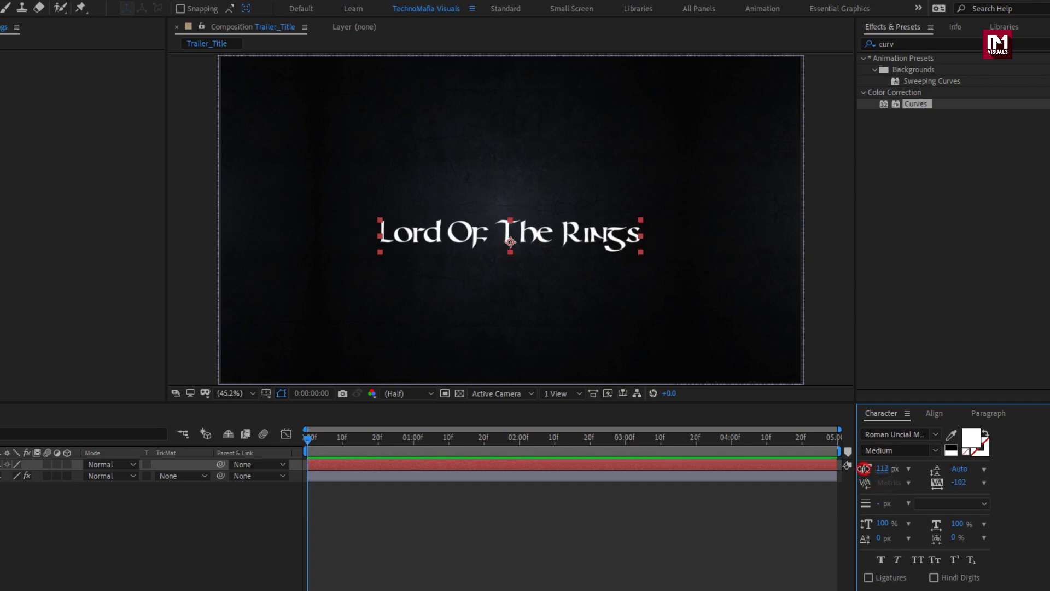
click(933, 413)
click(959, 447)
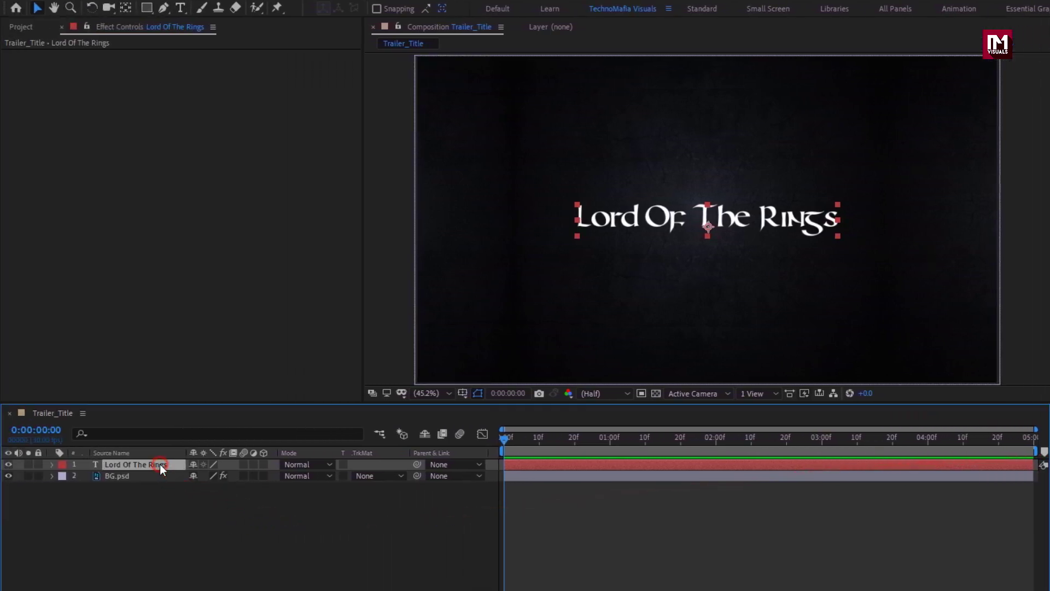
Pre-compose the Lord Of The Rings text layer into a new composition named Text
right_click(61, 464)
click(188, 404)
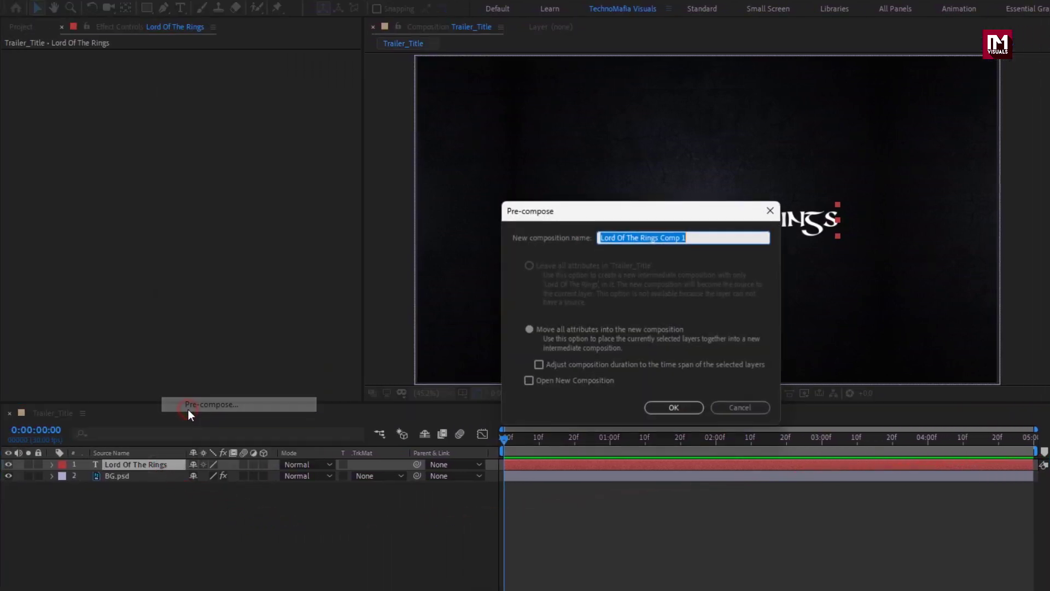
text(Text)
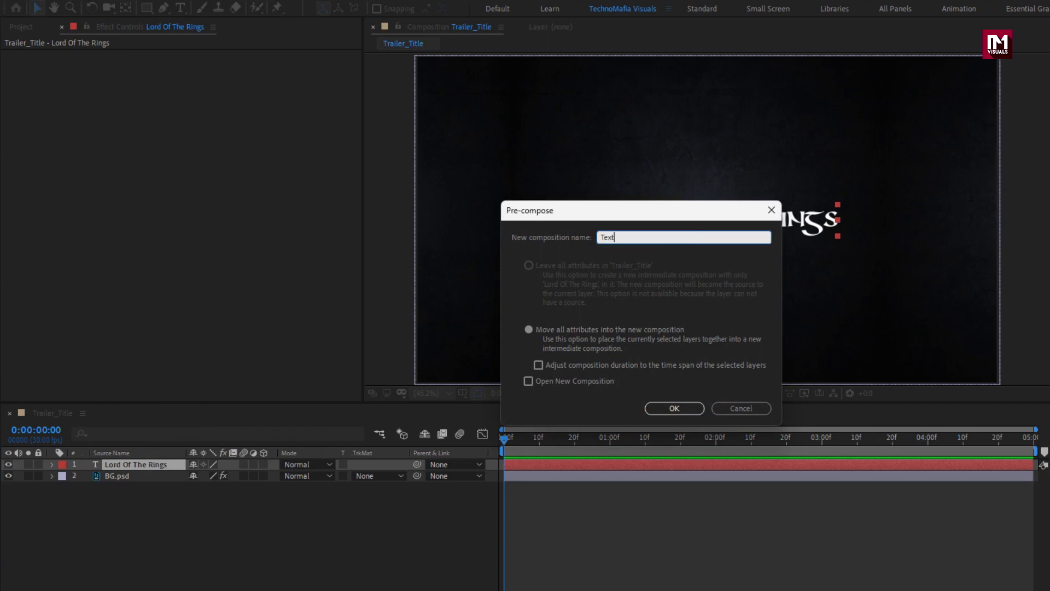
click(673, 408)
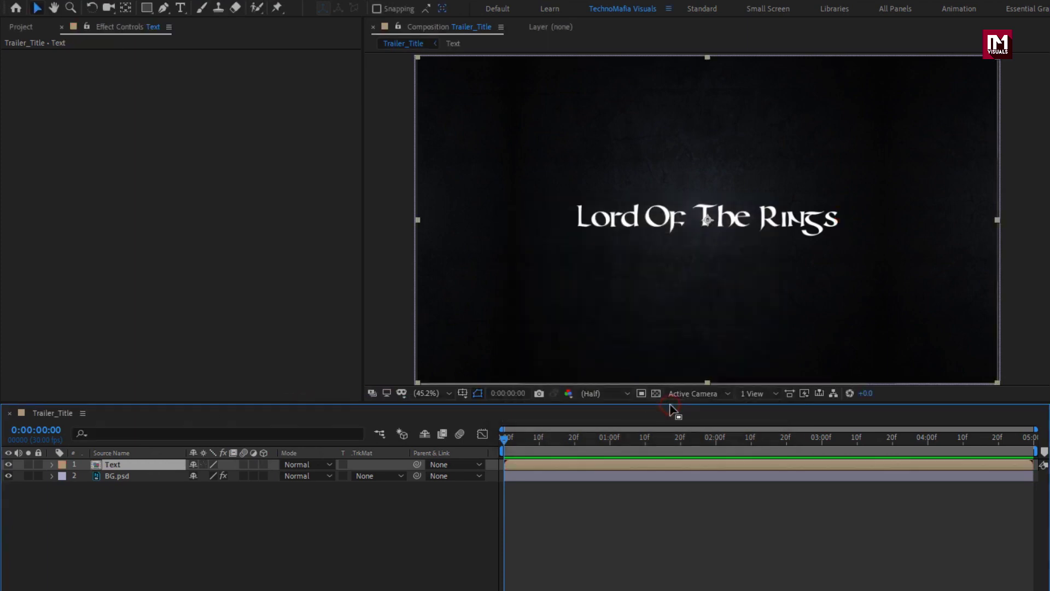
Add Paper For Tile.jpg above the Text layer and apply Motion Tile with output width 730, output height 600 and Mirror Edges enabled
click(32, 28)
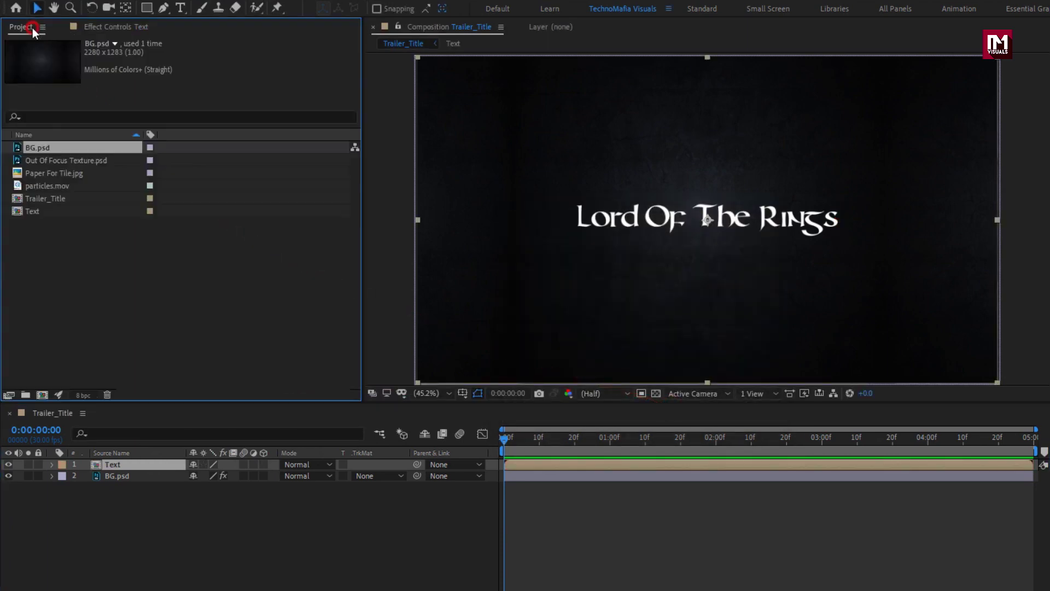
drag(54, 173, 176, 461)
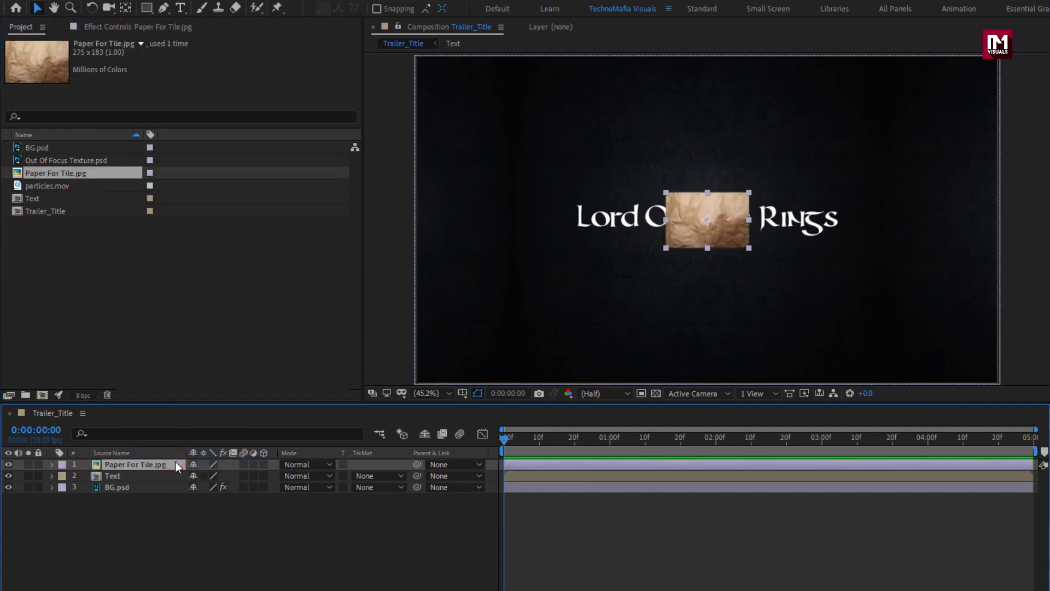
click(897, 44)
text(curv)
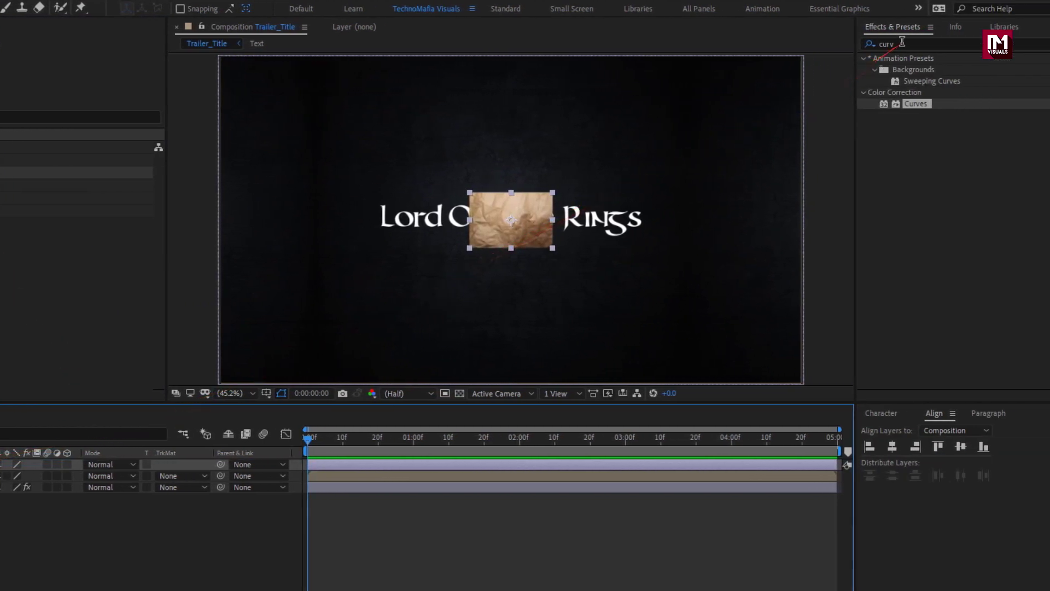
click(872, 43)
text(moti)
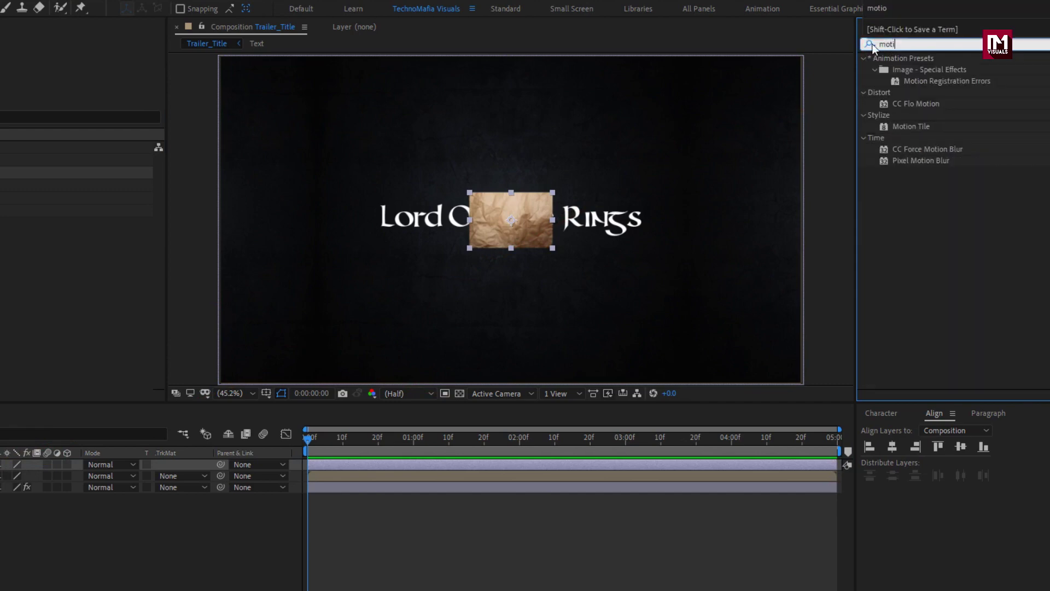
double_click(908, 128)
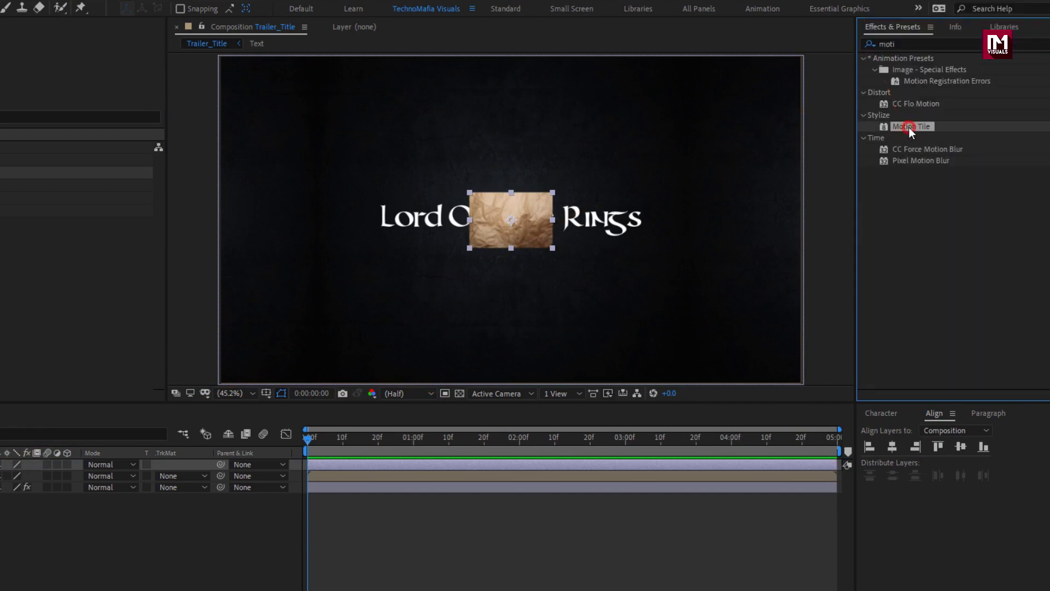
drag(201, 111, 243, 108)
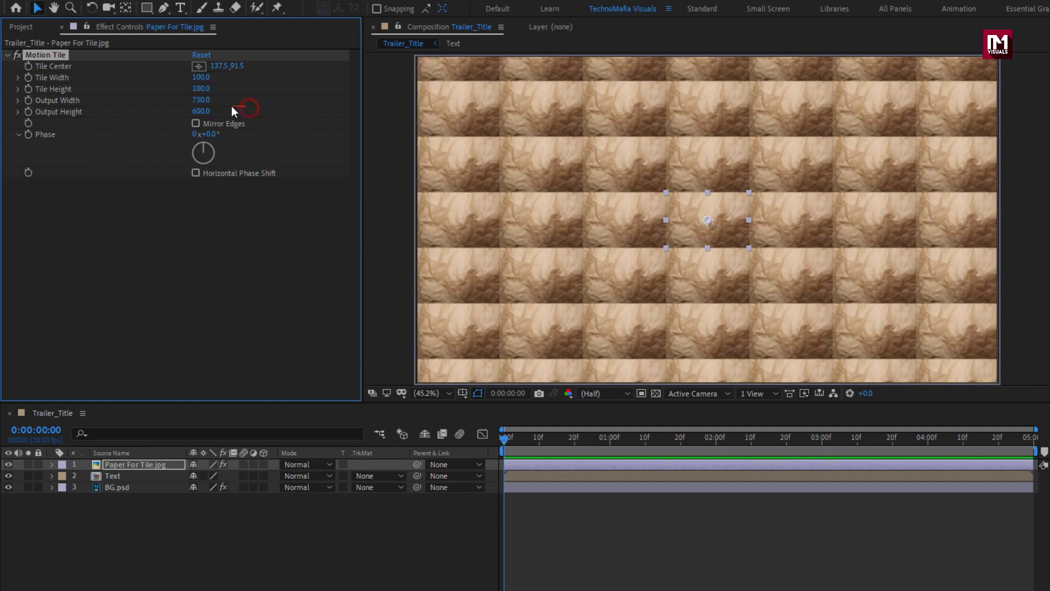
click(195, 123)
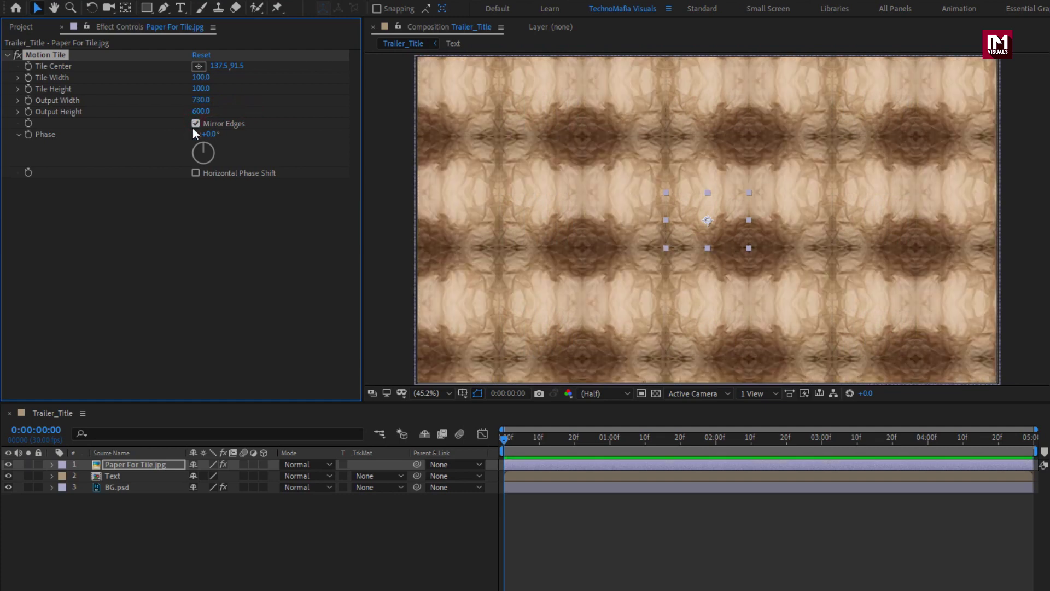
Pre-compose the Paper For Tile.jpg layer into a new composition named Texture, moving all attributes into it
click(147, 465)
right_click(146, 466)
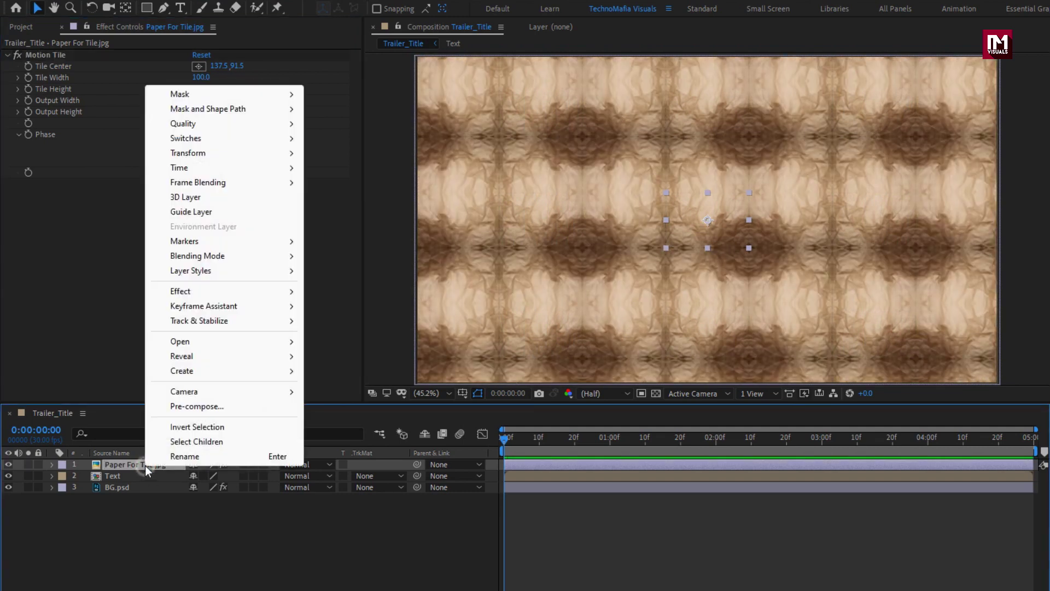
click(180, 408)
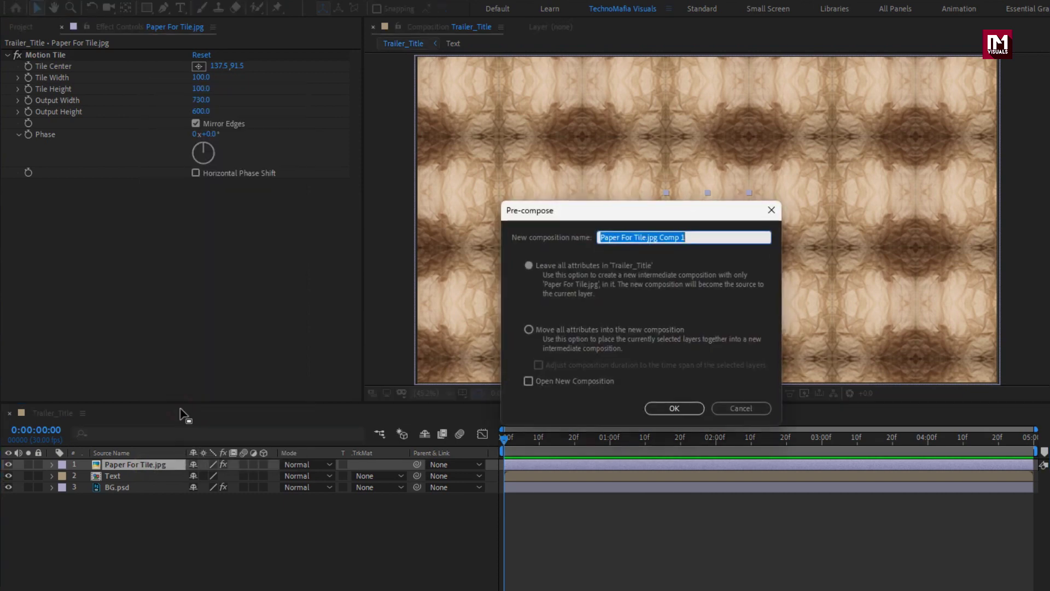
text(Texture)
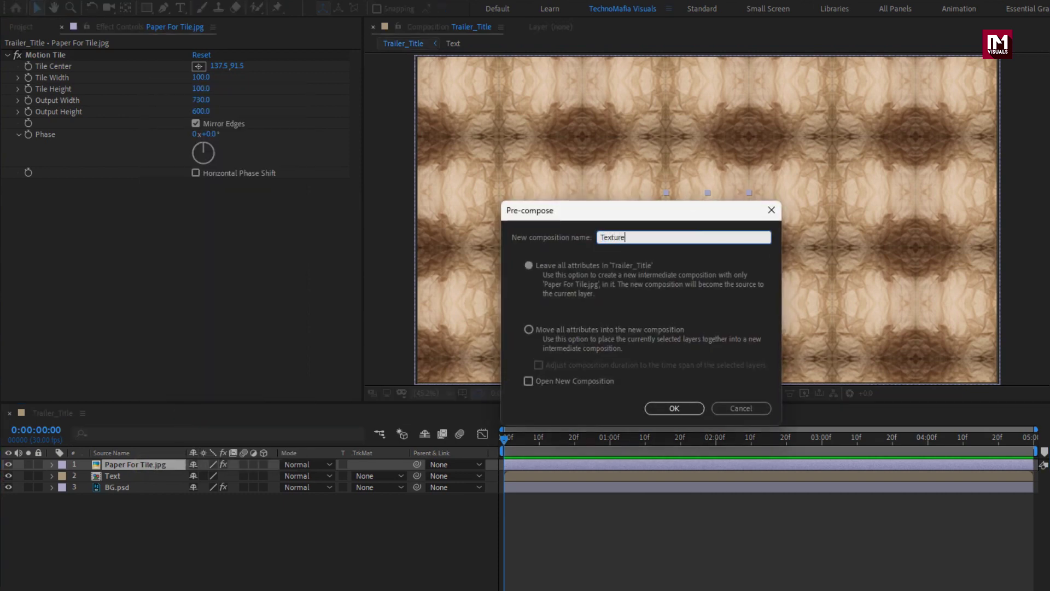
click(603, 330)
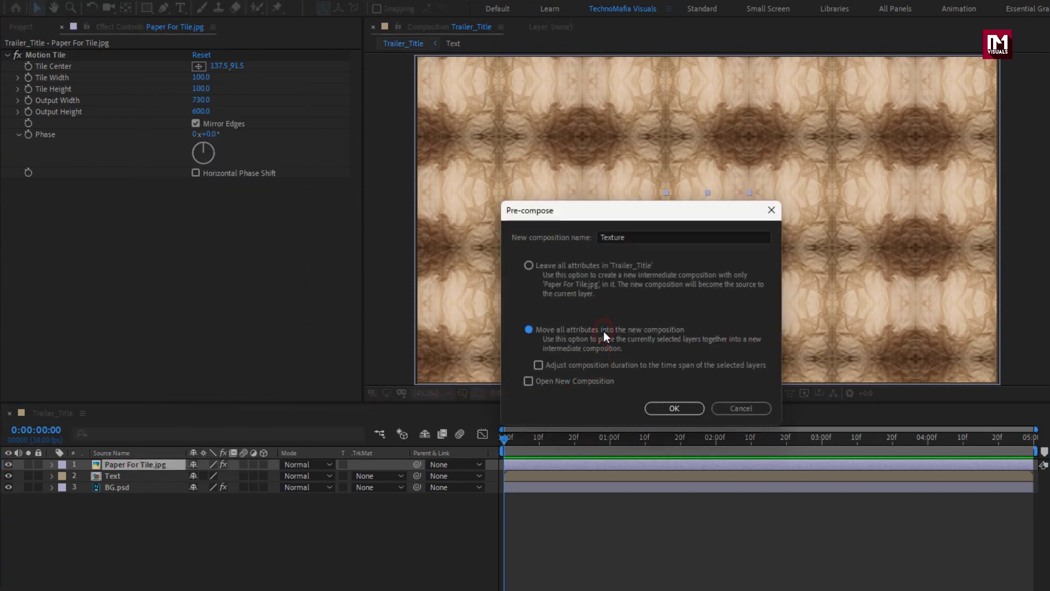
click(661, 409)
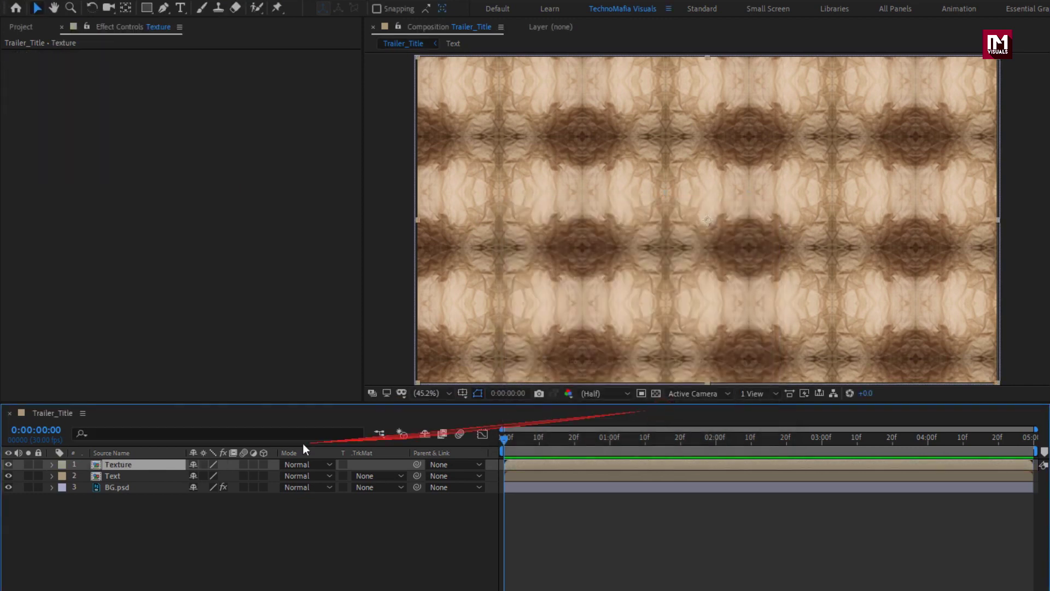
Move the Texture layer below the Text layer and set its track matte to Alpha Matte "Text"
drag(114, 465, 124, 482)
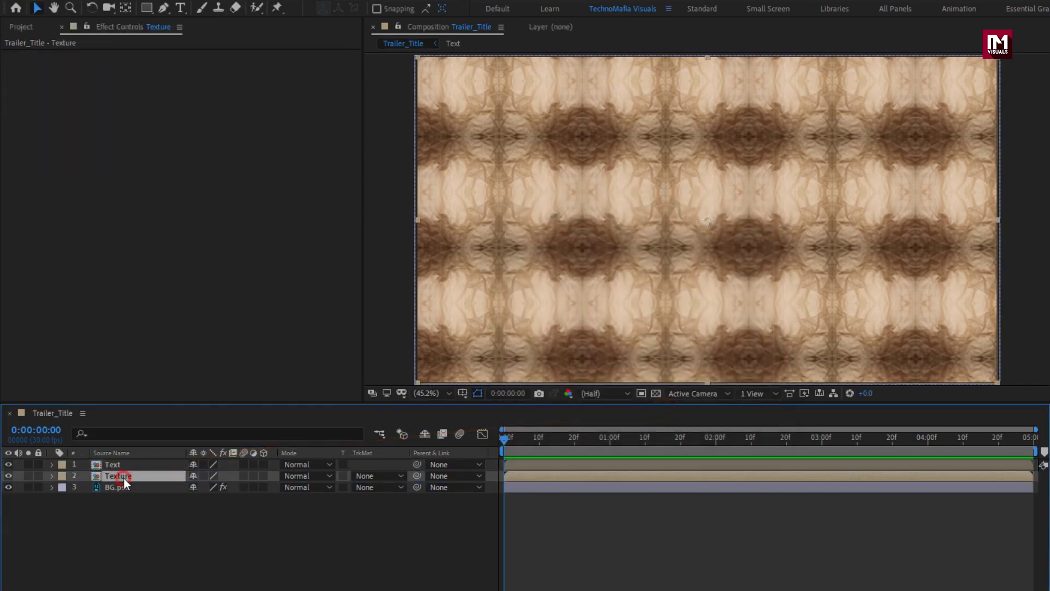
click(389, 476)
click(427, 511)
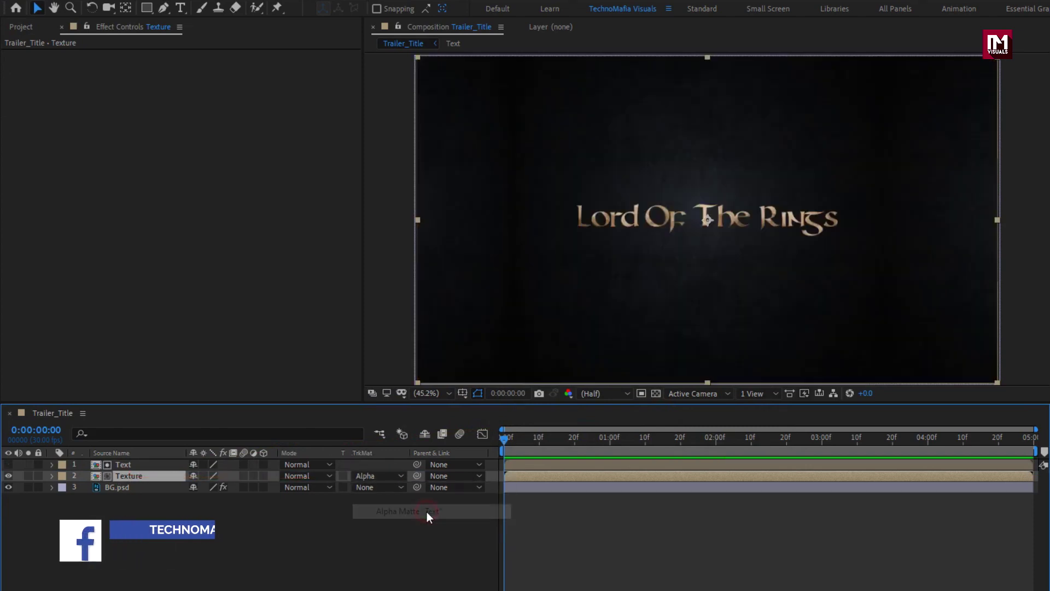
Pre-compose the Text and Texture layers together into a new composition named Text_Texture
right_click(123, 471)
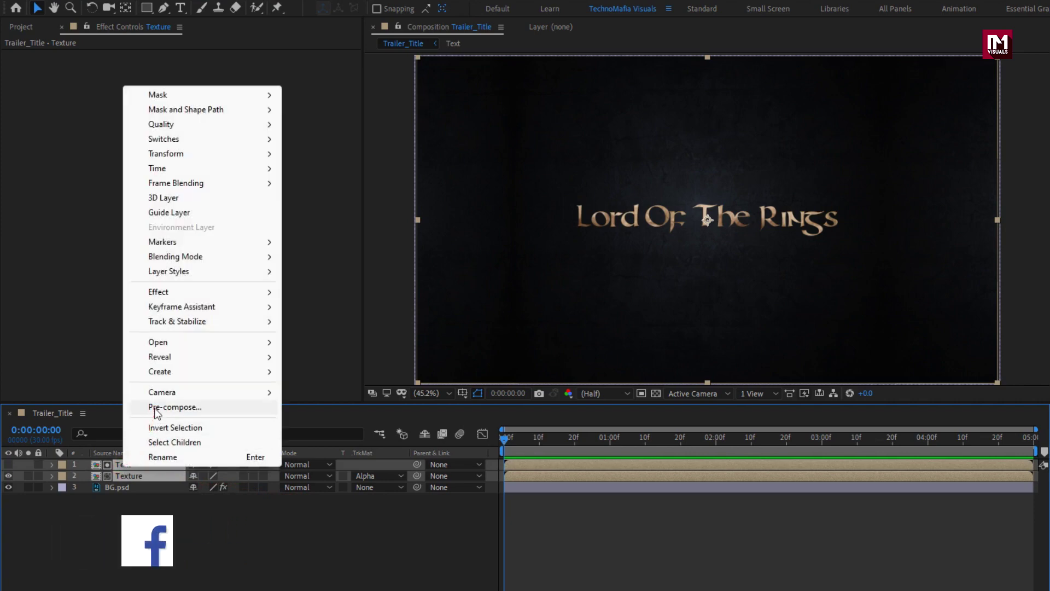
click(157, 408)
text(Text_Texture)
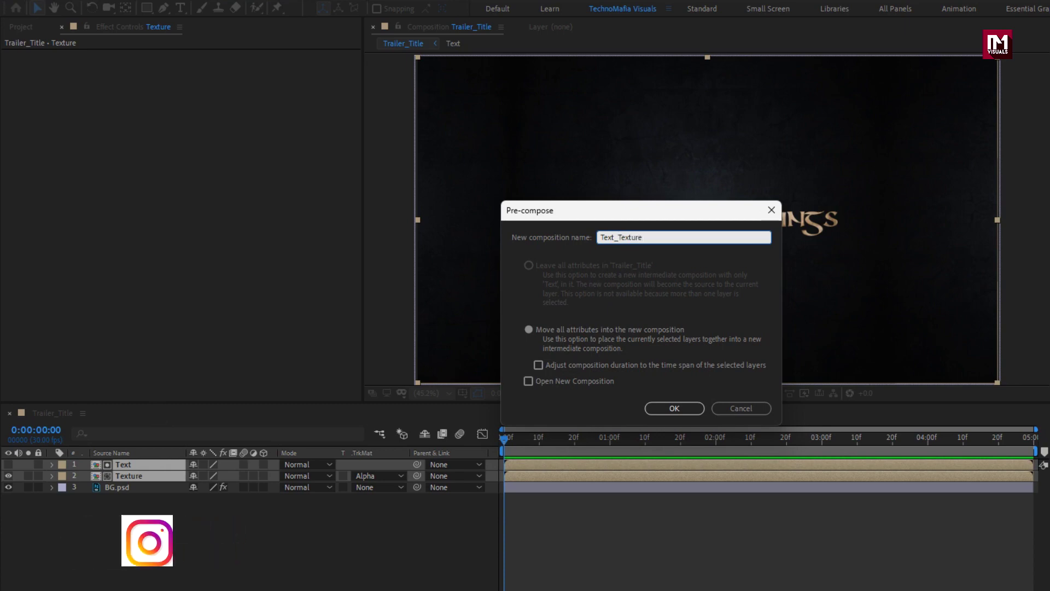
click(674, 408)
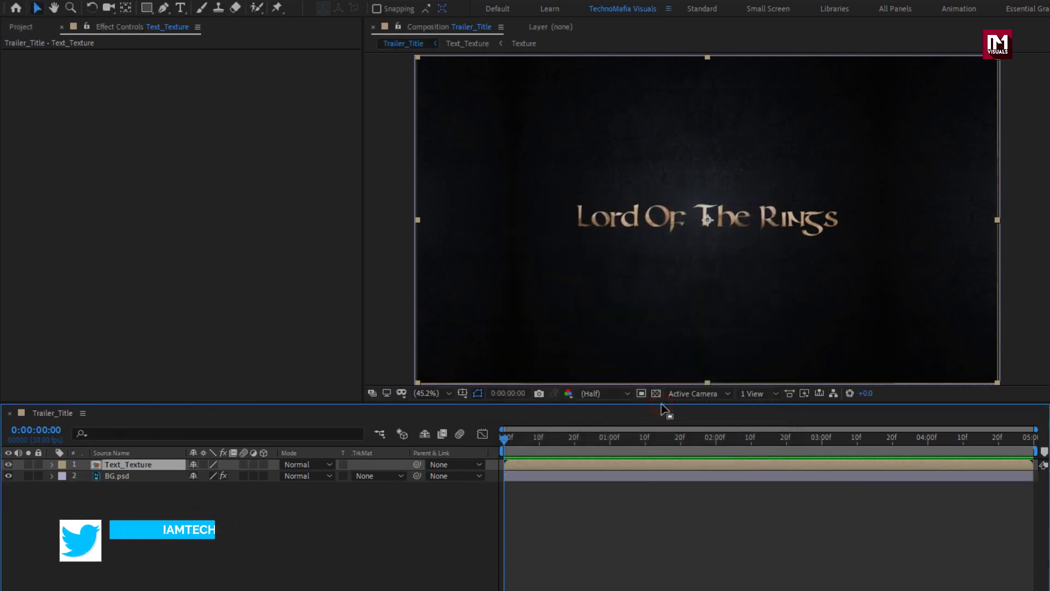
Add the Texture composition between Text_Texture and BG.psd and set its track matte to Luma Matte "Text_Texture"
click(28, 28)
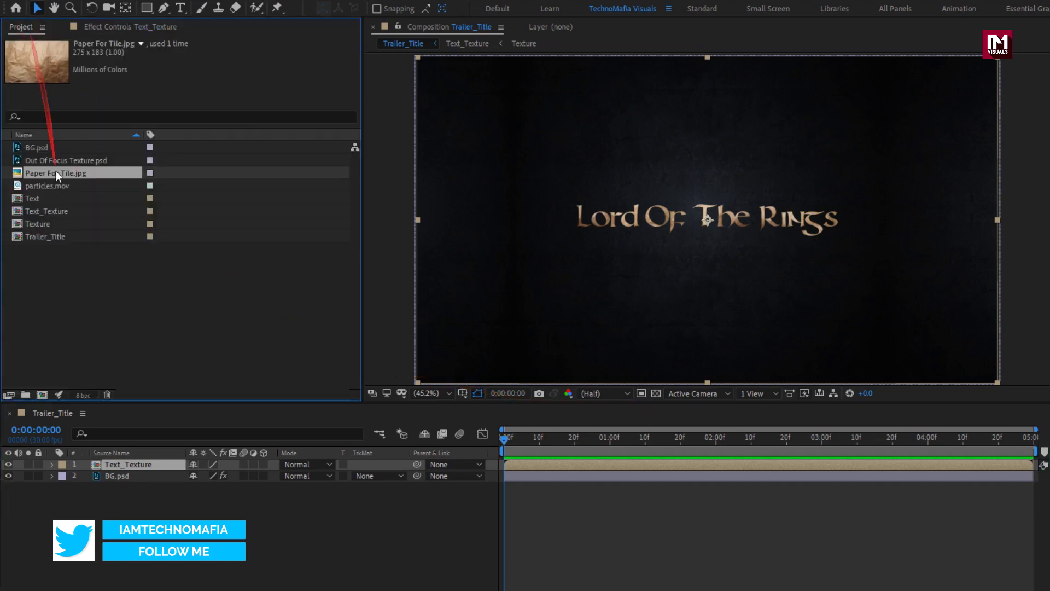
drag(58, 223, 153, 469)
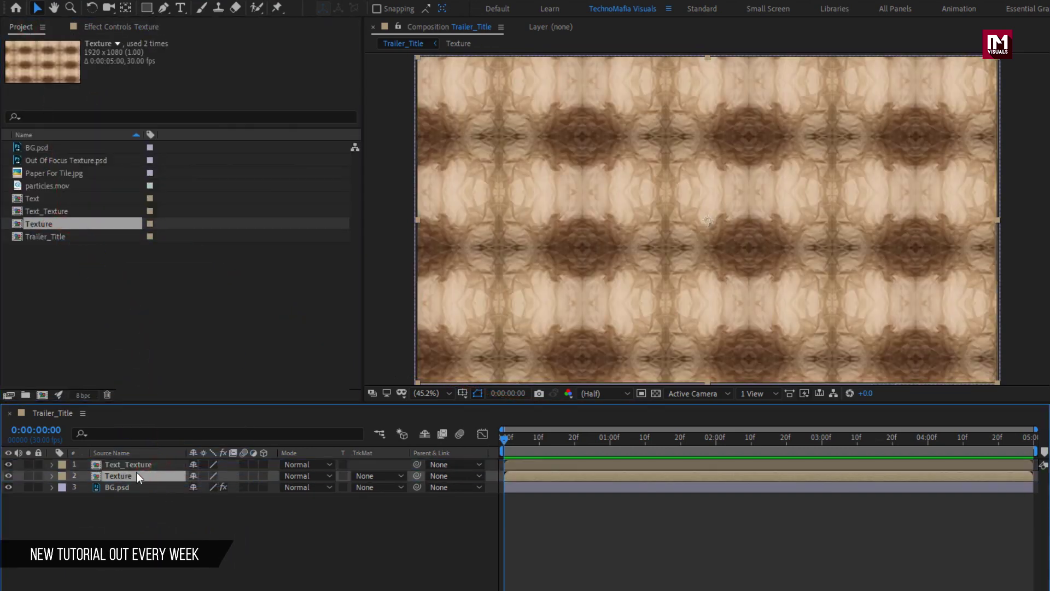
click(376, 475)
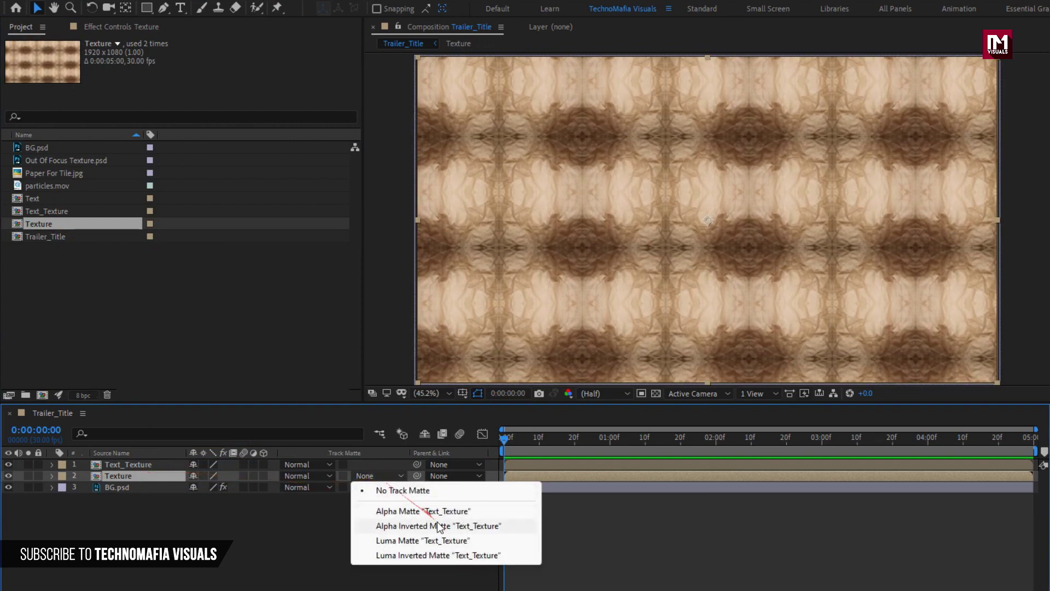
click(450, 541)
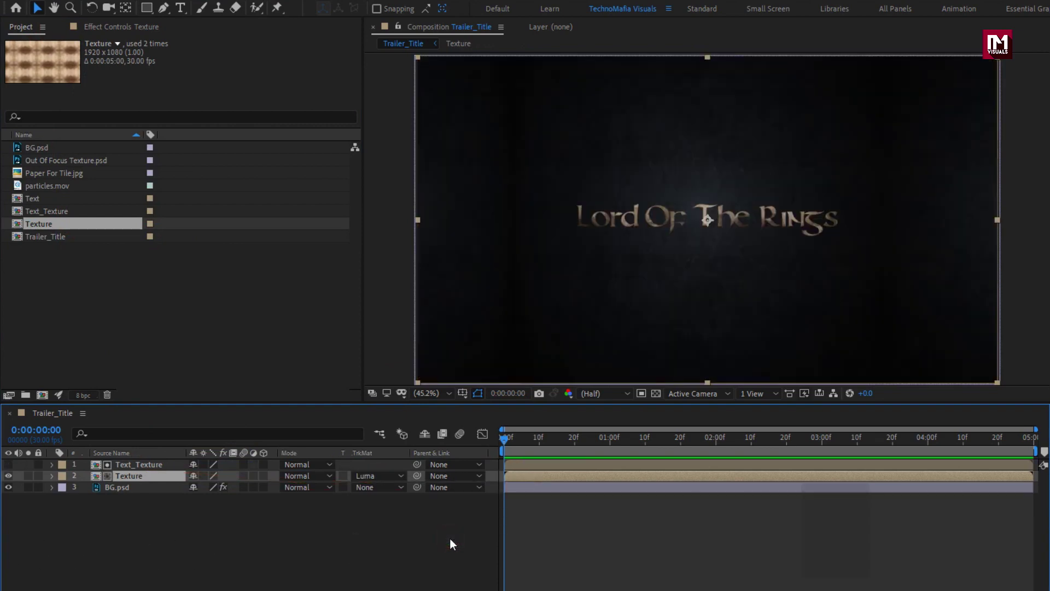
Add a new adjustment layer above all other layers in the Trailer_Title composition
click(208, 519)
right_click(208, 510)
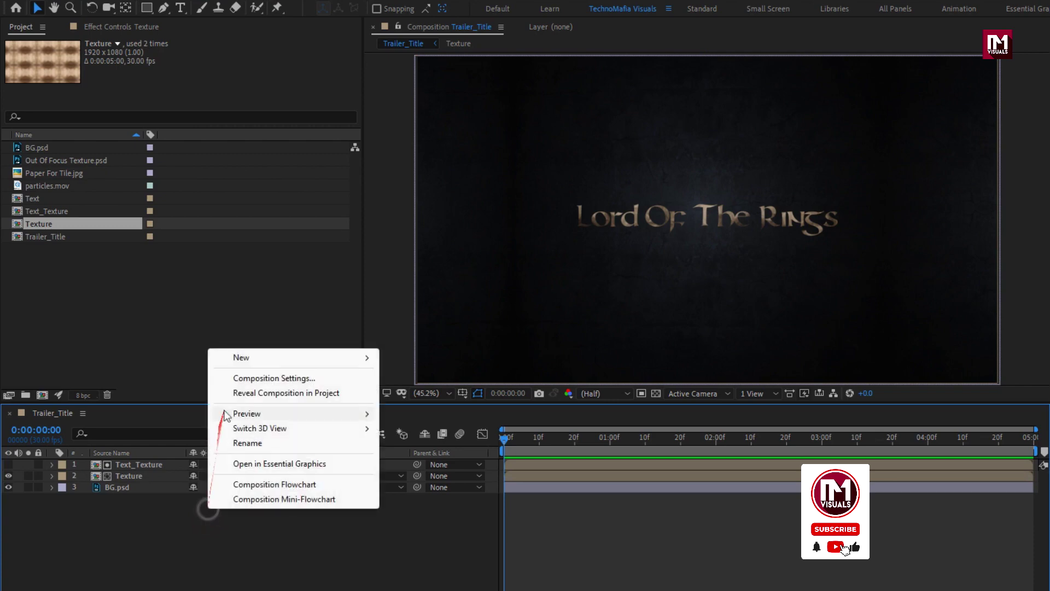
mouse_move(304, 356)
click(445, 465)
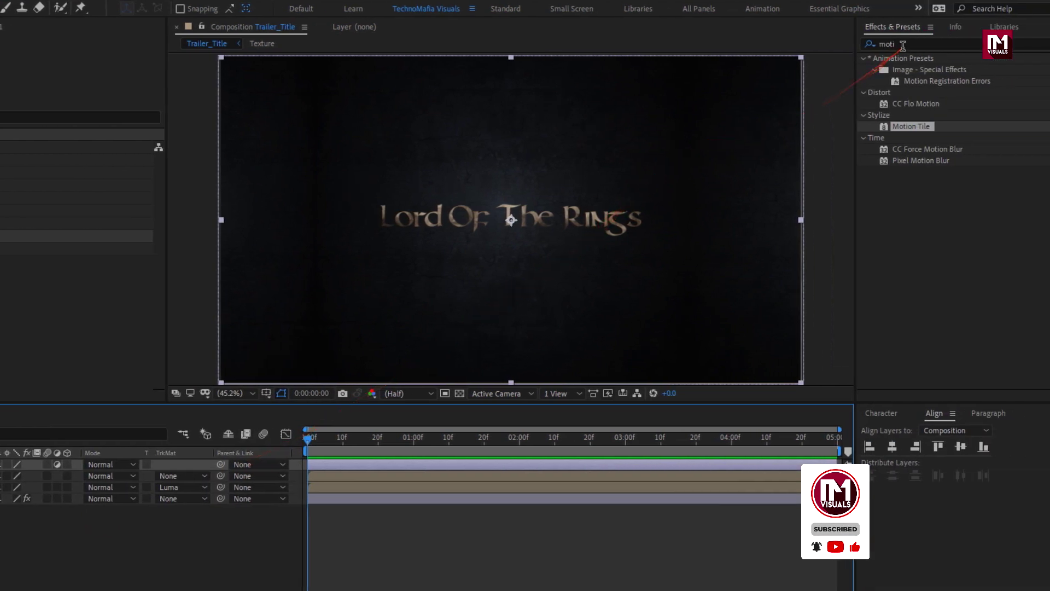
Apply the Glow effect to the adjustment layer with a glow threshold of 100% and glow intensity of 3
click(870, 44)
text(glow)
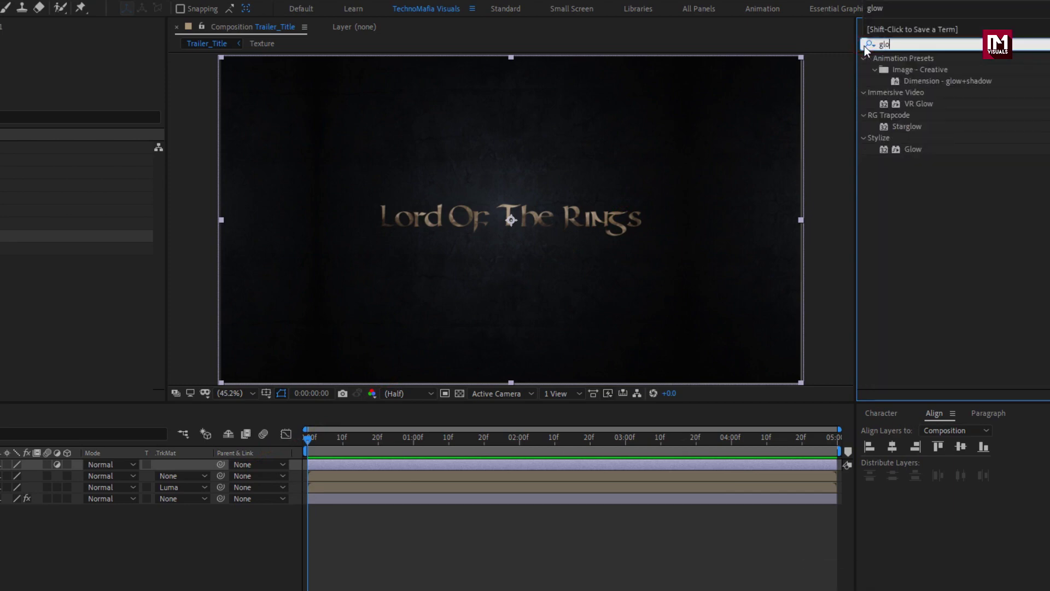
double_click(911, 149)
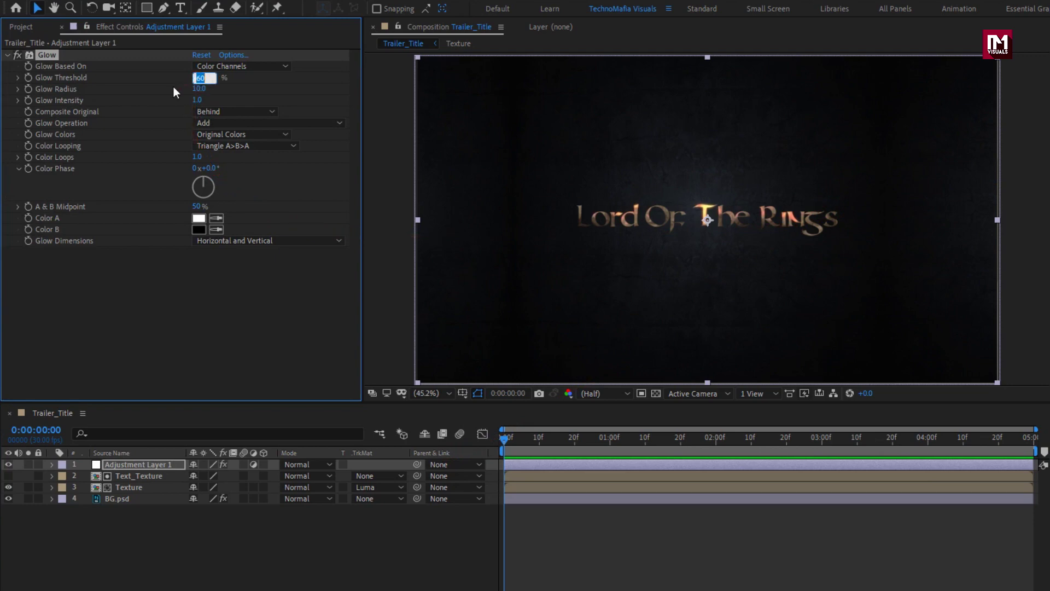
text(100)
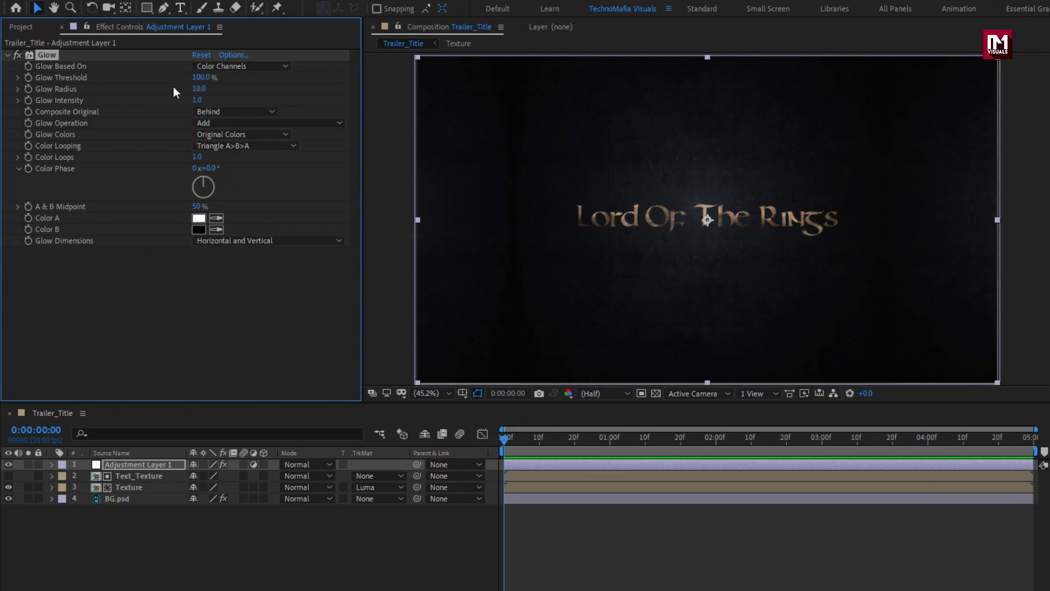
click(198, 101)
text(3)
key(Return)
click(7, 56)
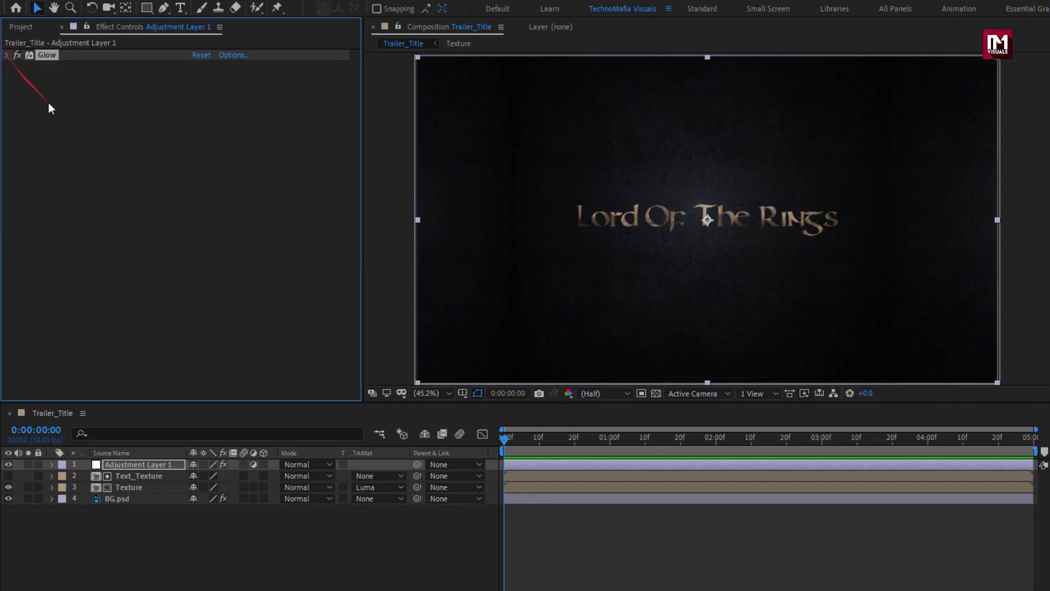
Apply the Sharpen effect to the adjustment layer with a sharpen amount of 50
click(882, 44)
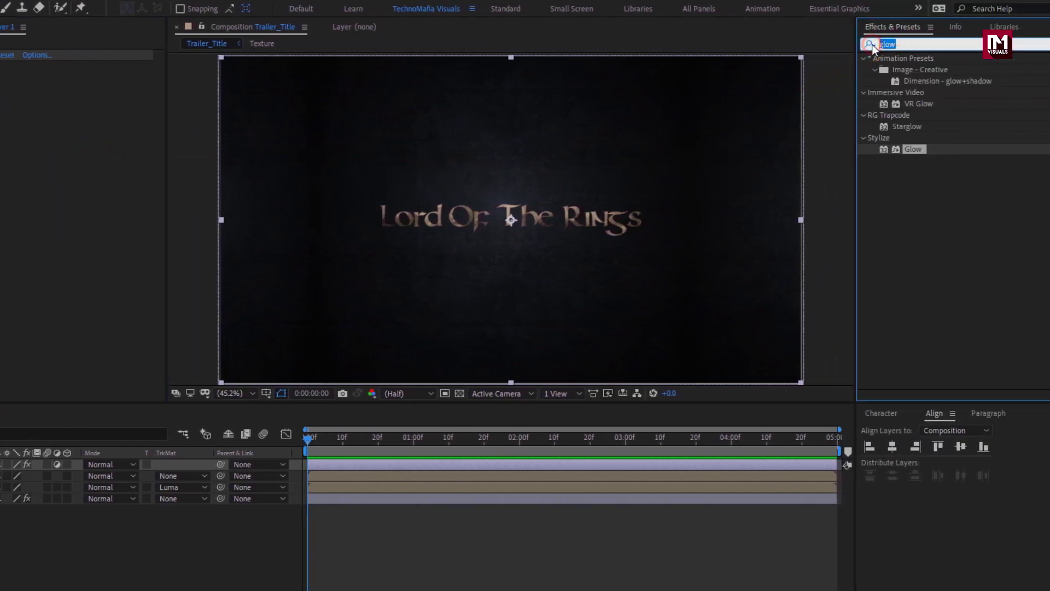
text(shar)
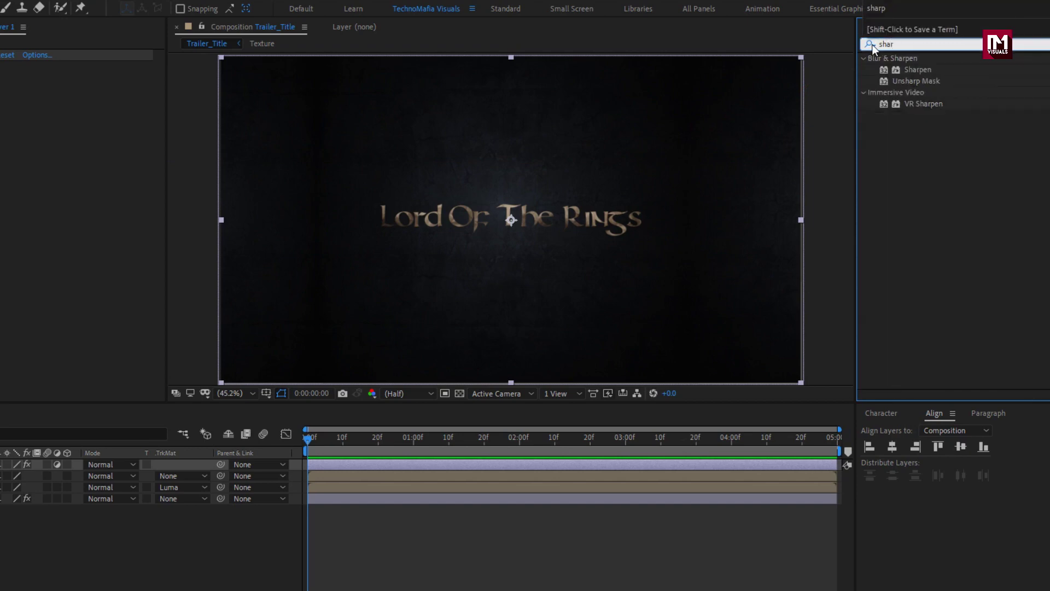
double_click(918, 69)
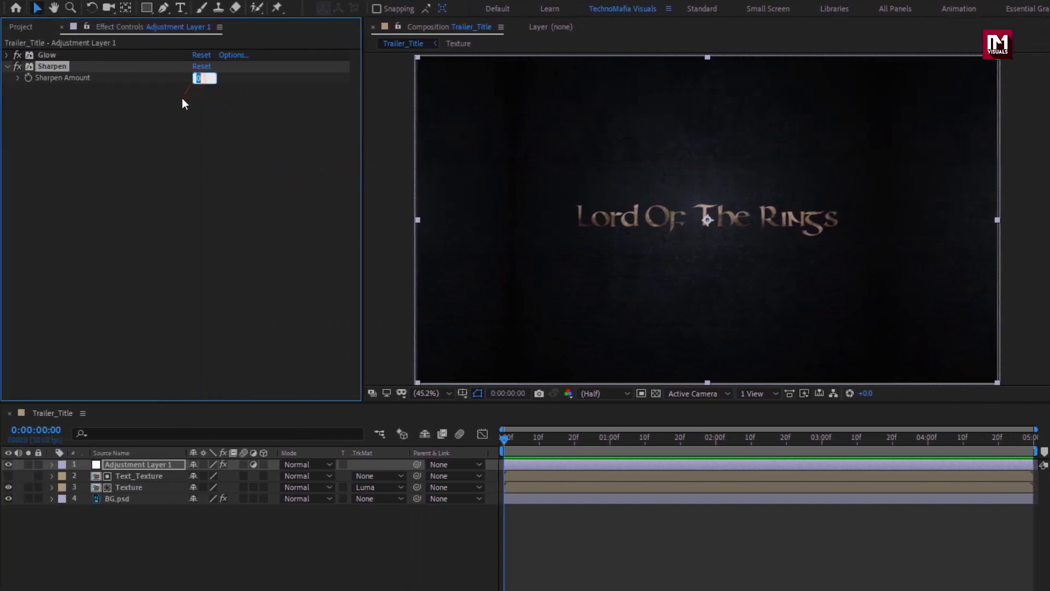
text(50)
key(Return)
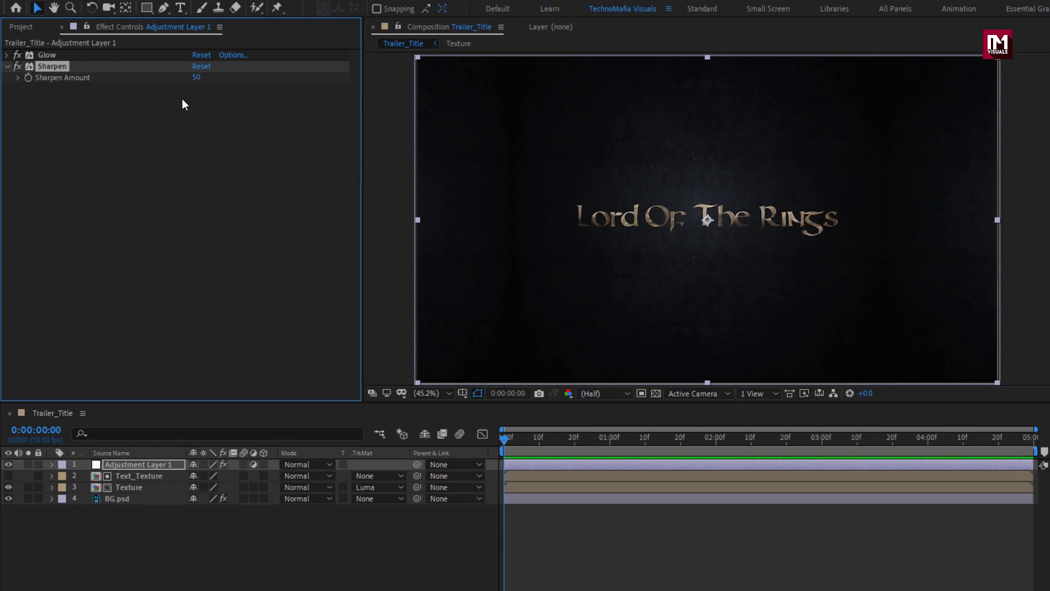
Pre-compose the adjustment layer, Text_Texture and Texture layers into a new composition named Text_Style
click(142, 464)
shift+click(139, 475)
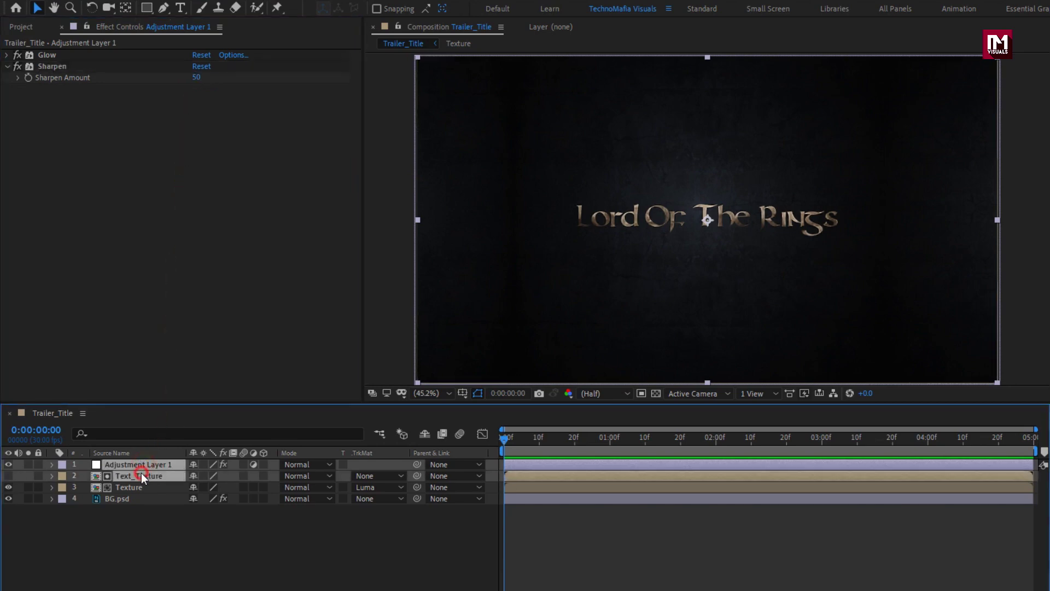
shift+click(138, 484)
right_click(139, 484)
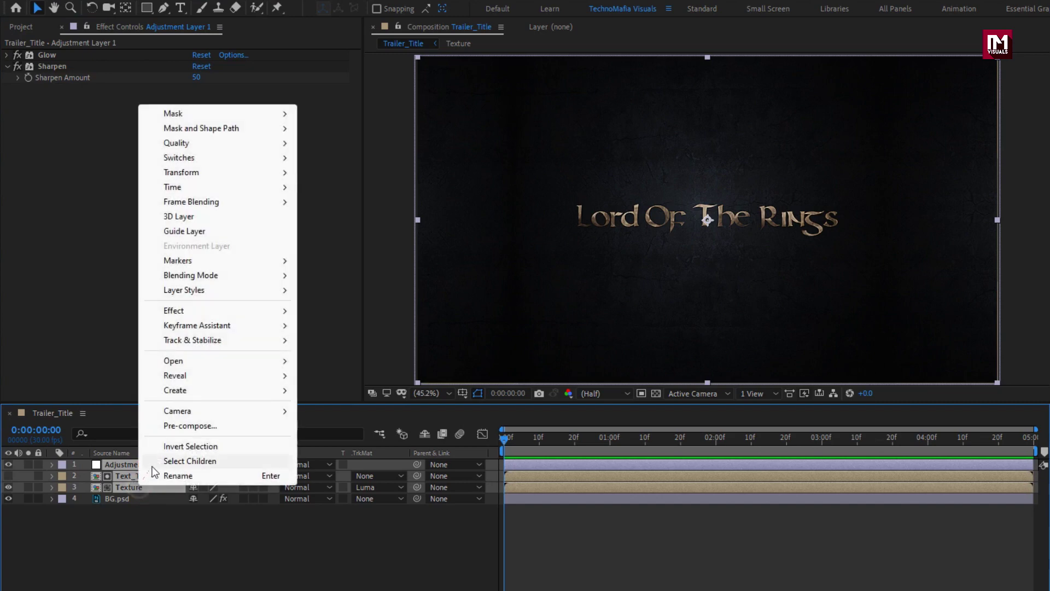
click(167, 426)
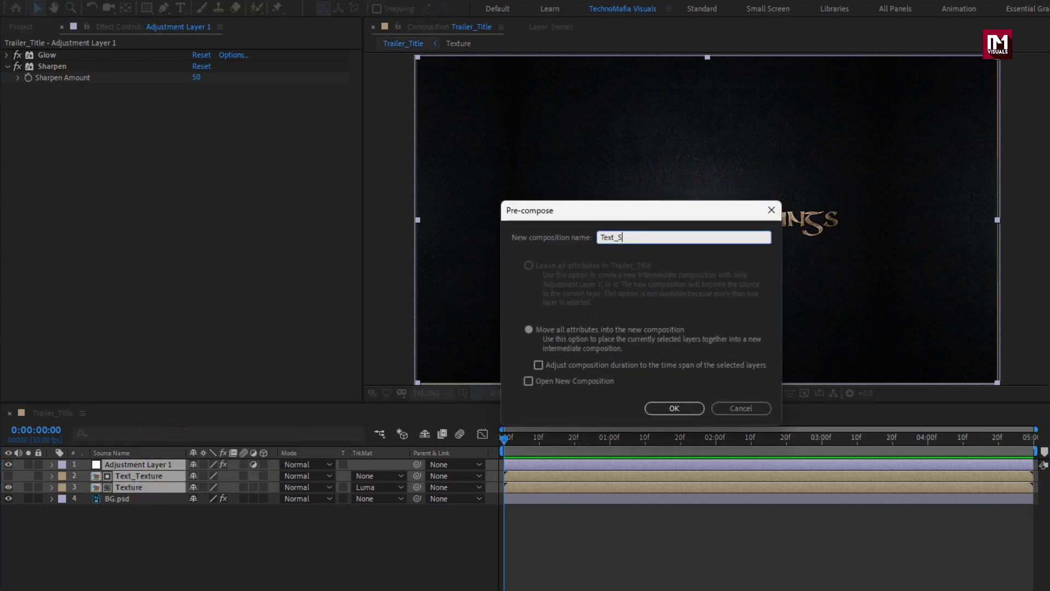
text(Text_Style)
click(659, 408)
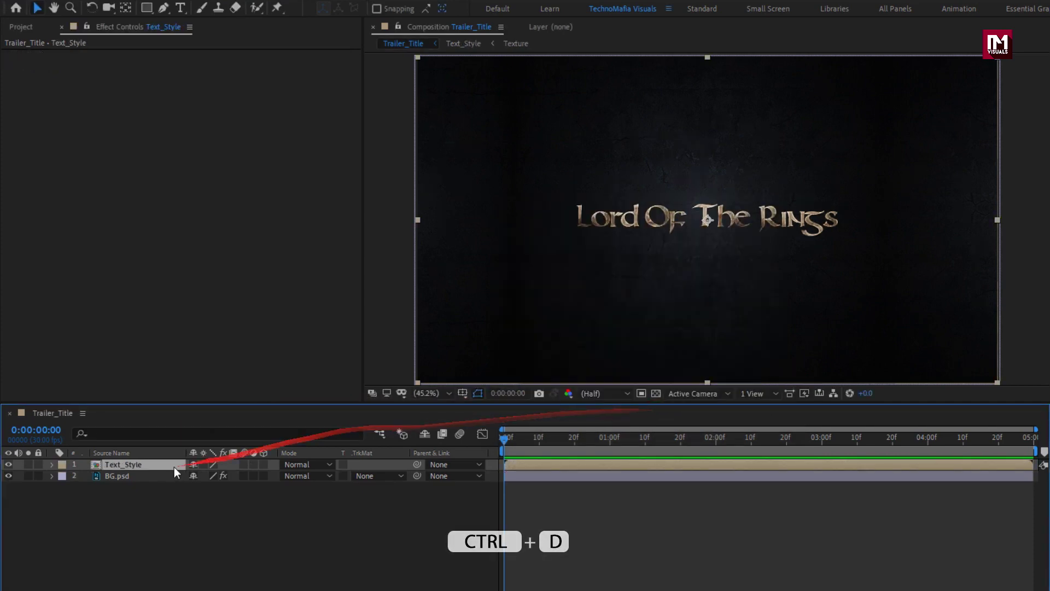
Duplicate the Text_Style layer and set the lower copy's scale to 170%
key(ctrl+d)
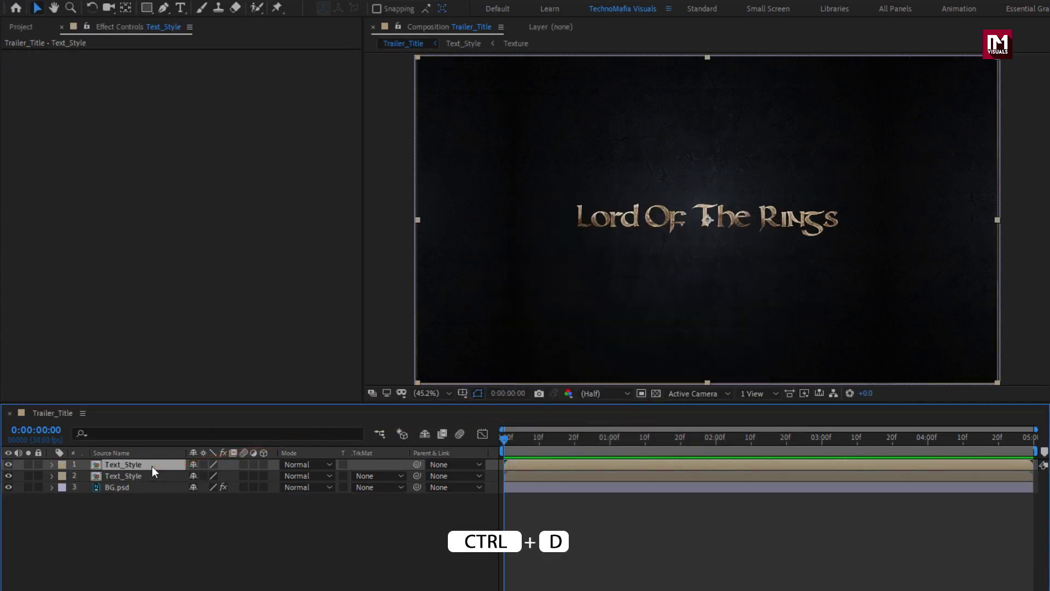
click(146, 474)
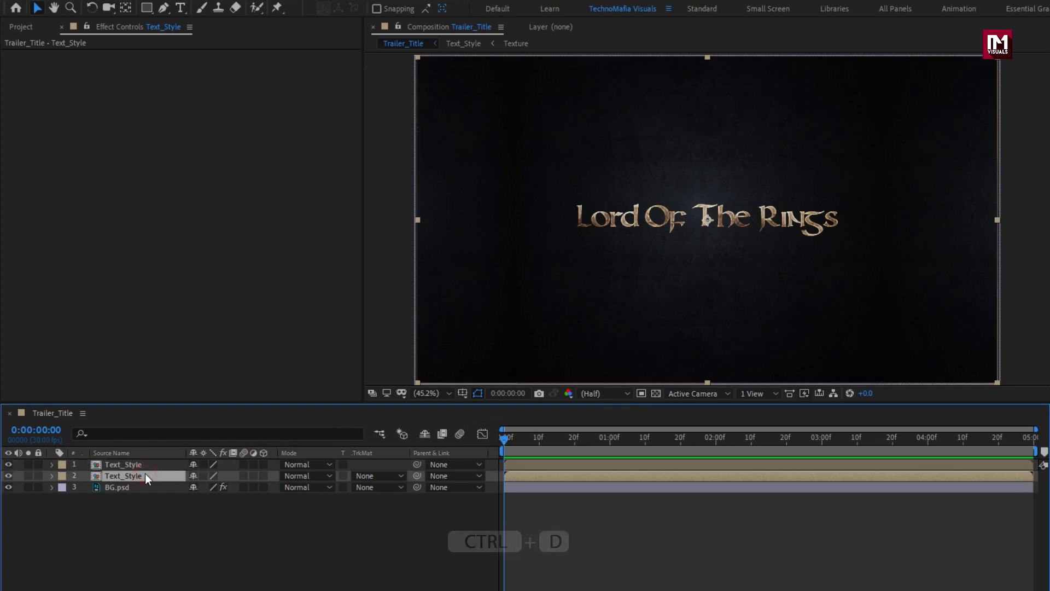
key(s)
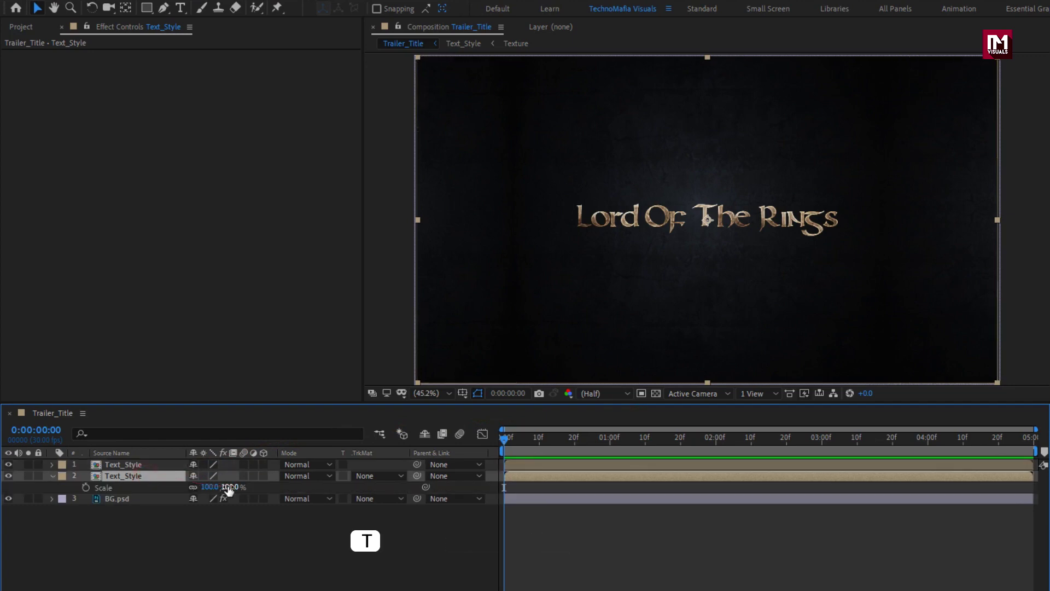
text(170)
key(Return)
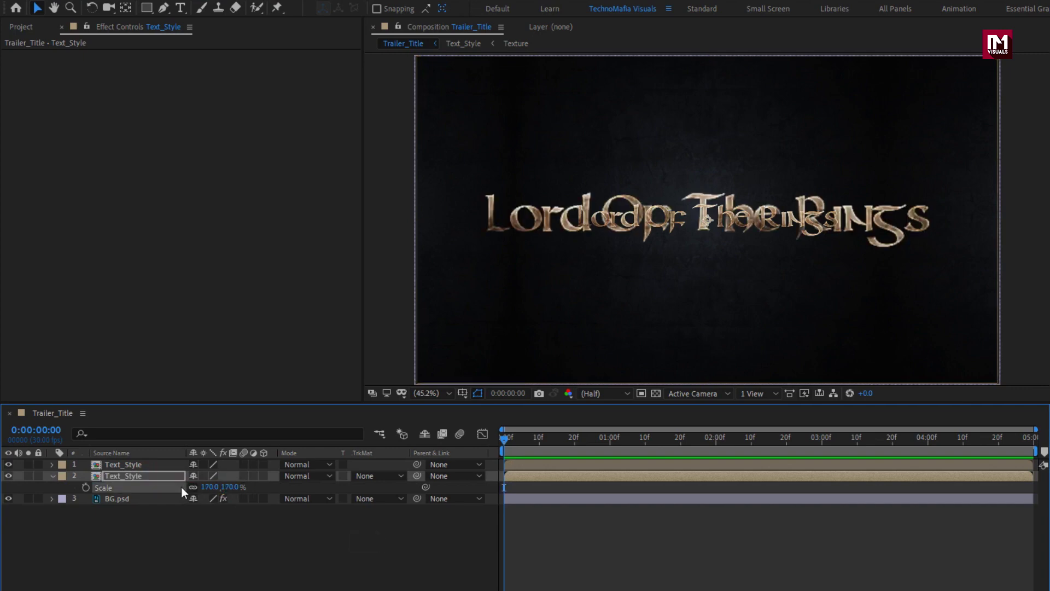
Set the enlarged lower Text_Style layer's opacity to 5%, collapse its properties and select the upper Text_Style layer
key(s)
click(142, 478)
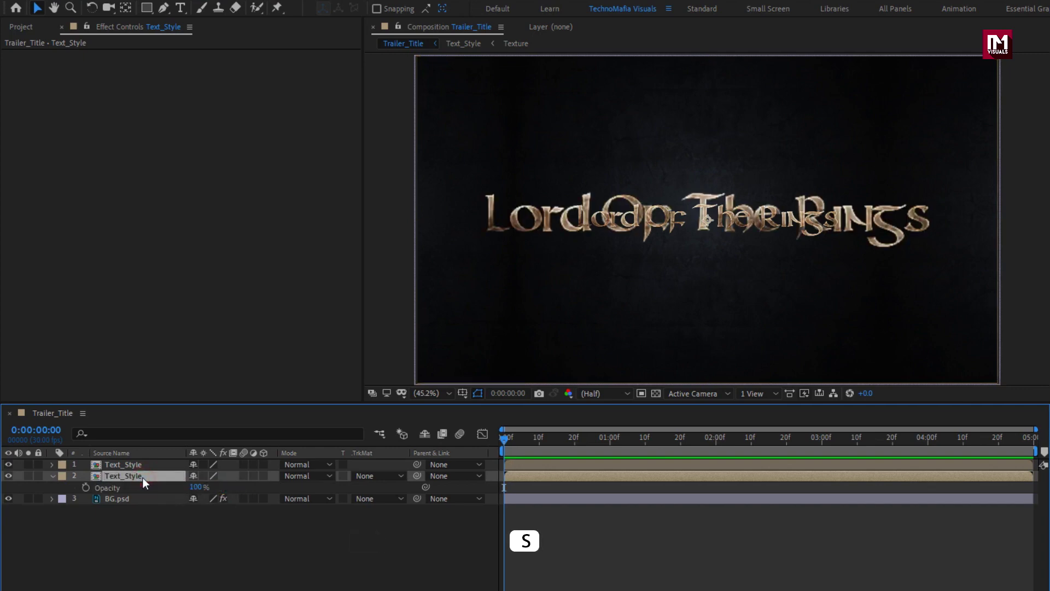
text(5)
click(144, 474)
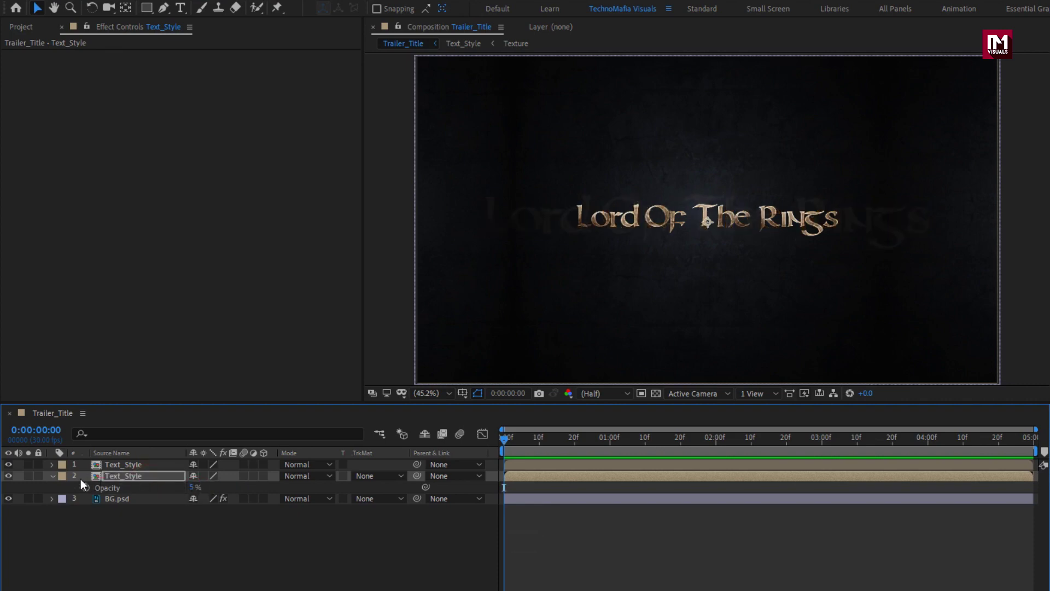
click(52, 476)
click(131, 466)
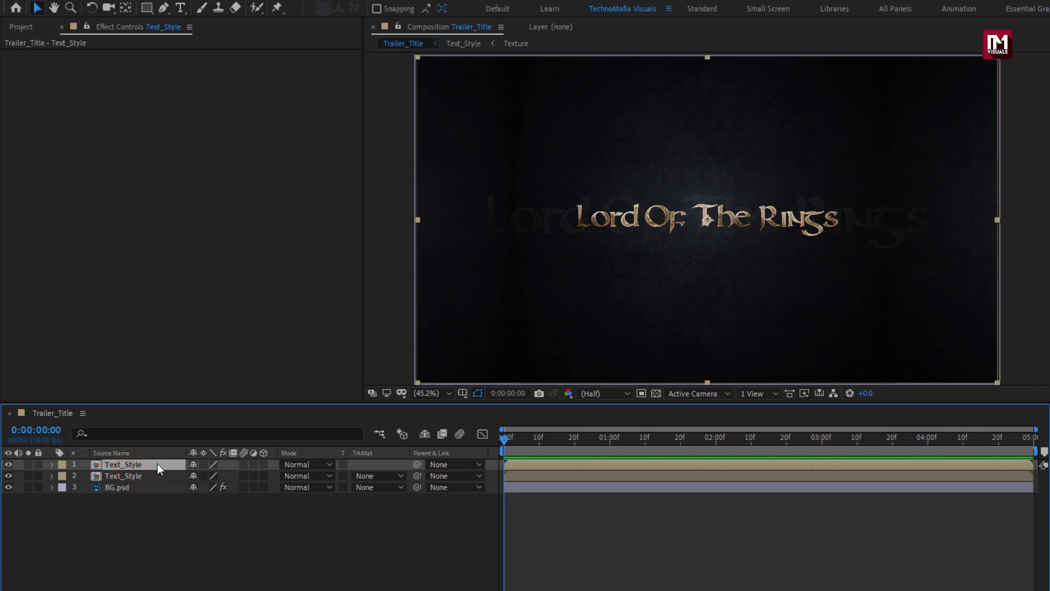
Apply the Drop Shadow effect to the upper Text_Style layer with opacity 100% and distance 15
click(886, 44)
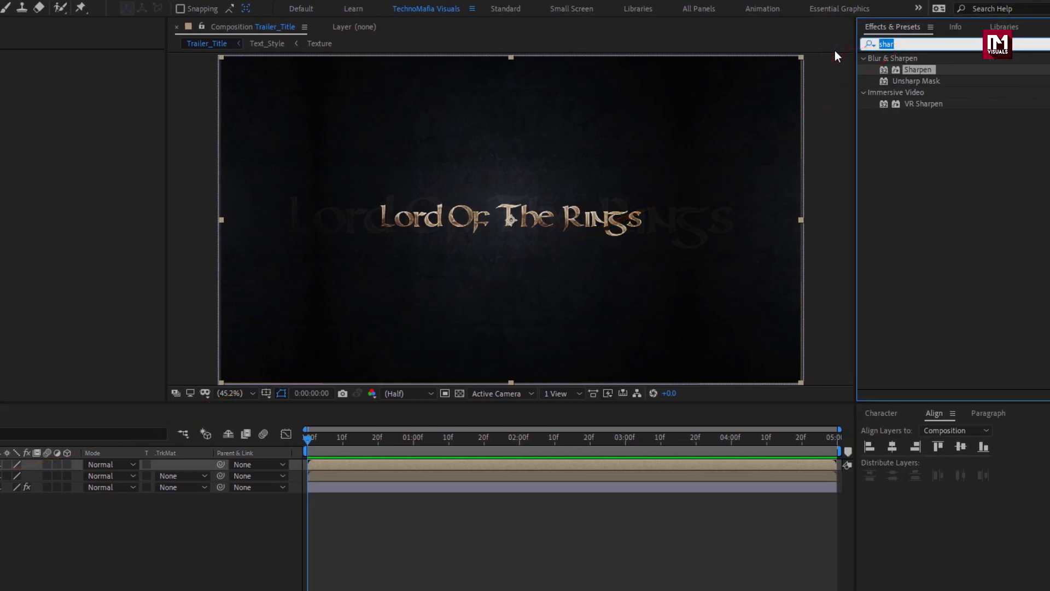
text(drop)
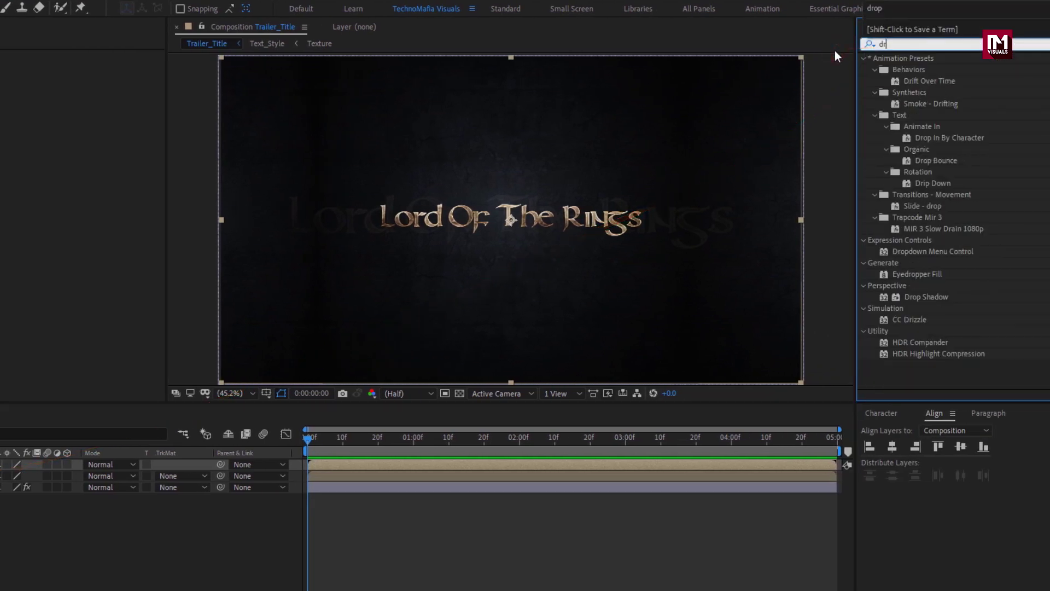
double_click(924, 207)
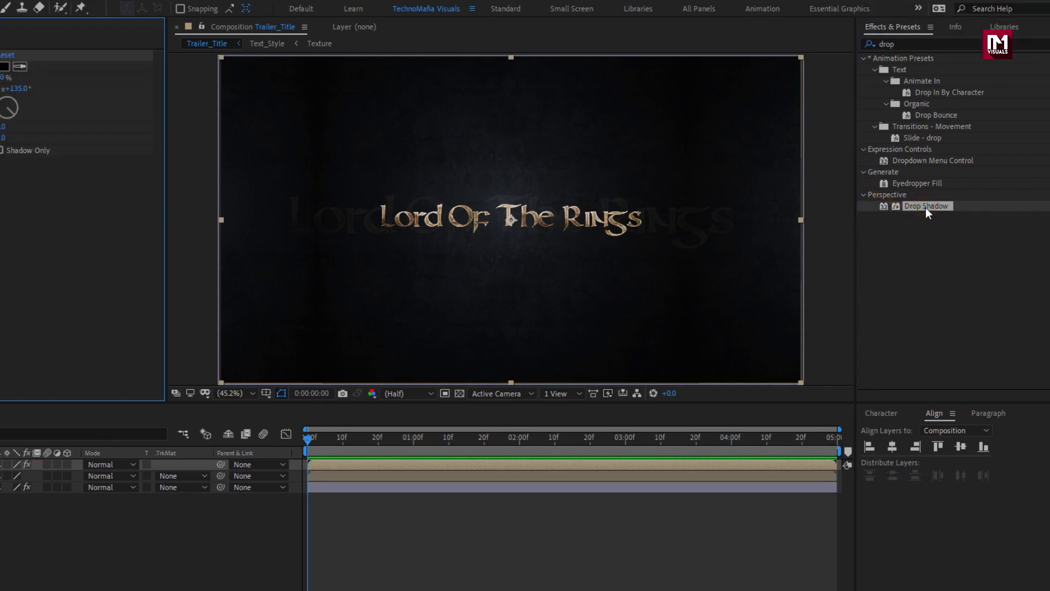
click(4, 78)
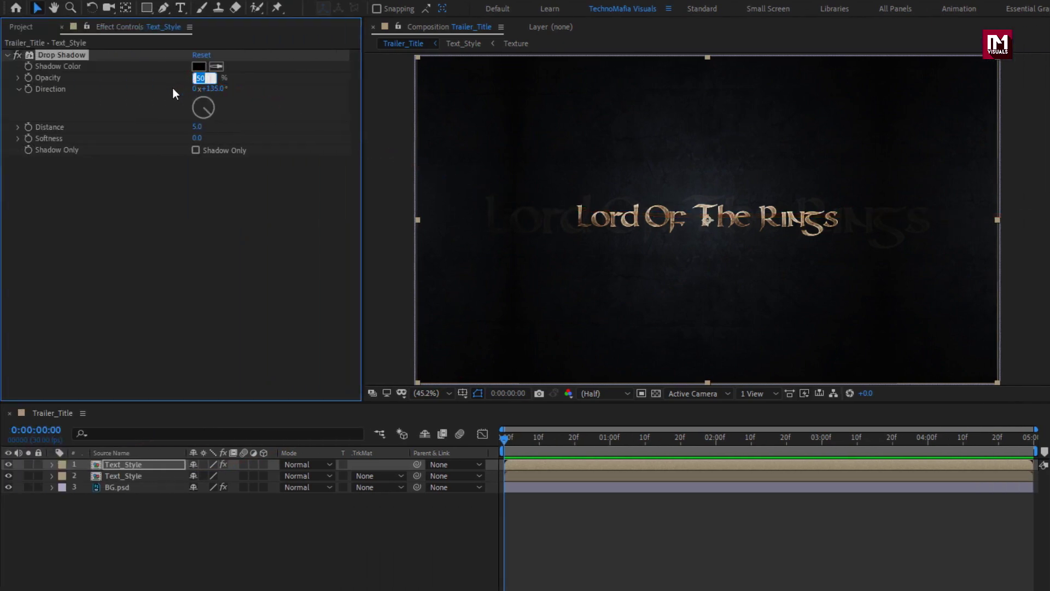
text(100)
key(Return)
click(197, 127)
text(15)
key(Return)
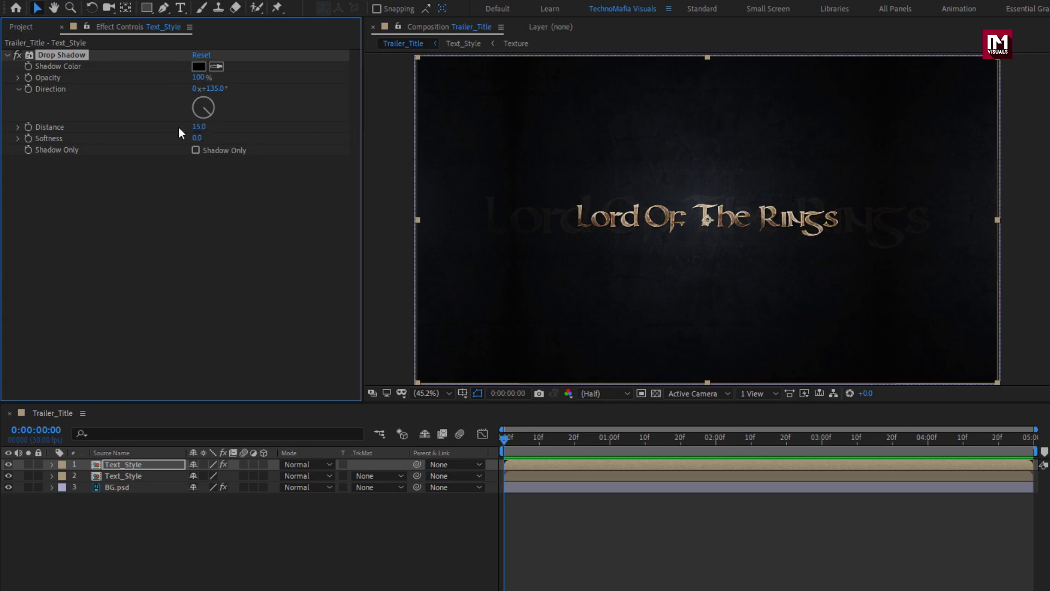
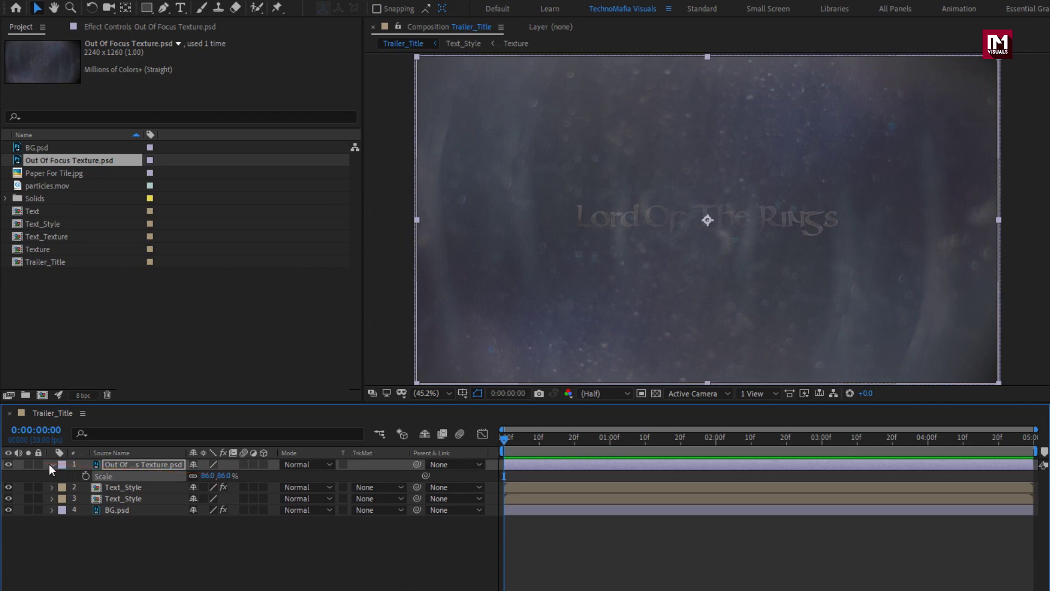
Draw a closed Pen tool mask around the title on the Out Of Focus Texture layer and fine-tune its corner points
click(50, 464)
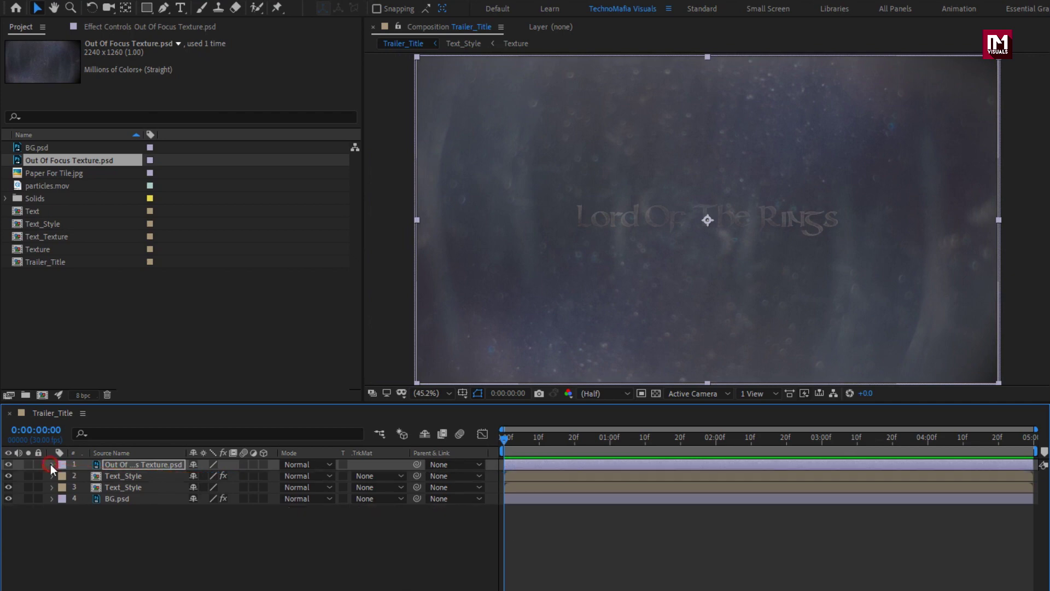
click(128, 464)
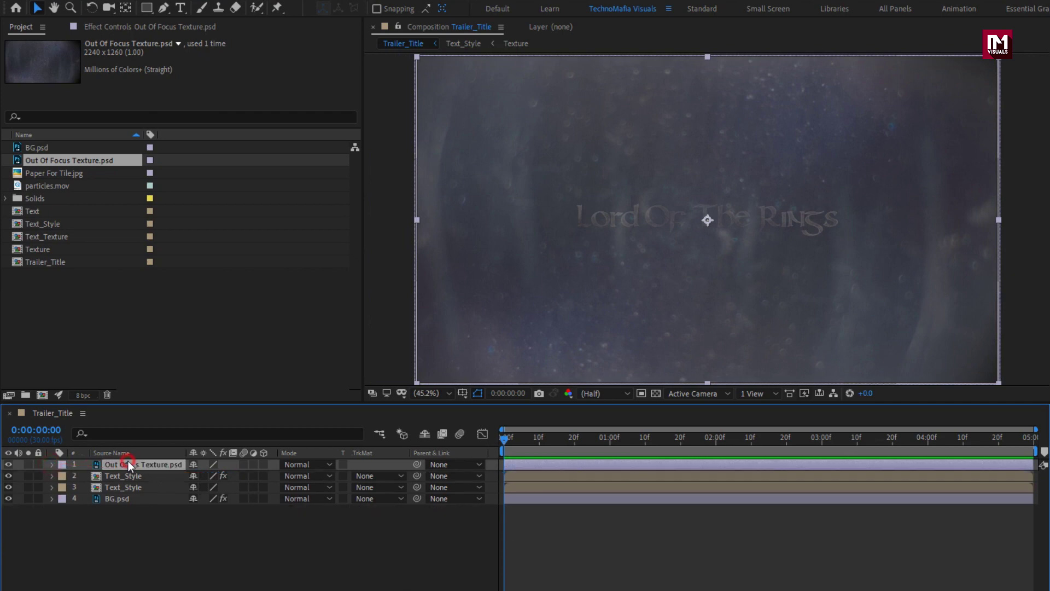
click(164, 9)
click(551, 188)
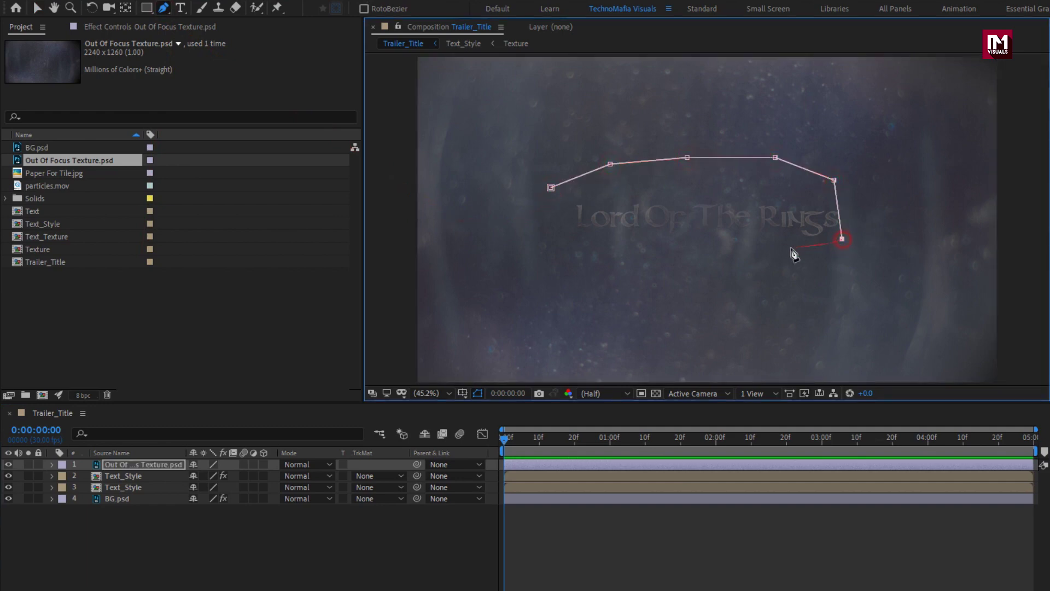
click(551, 188)
drag(776, 159, 778, 166)
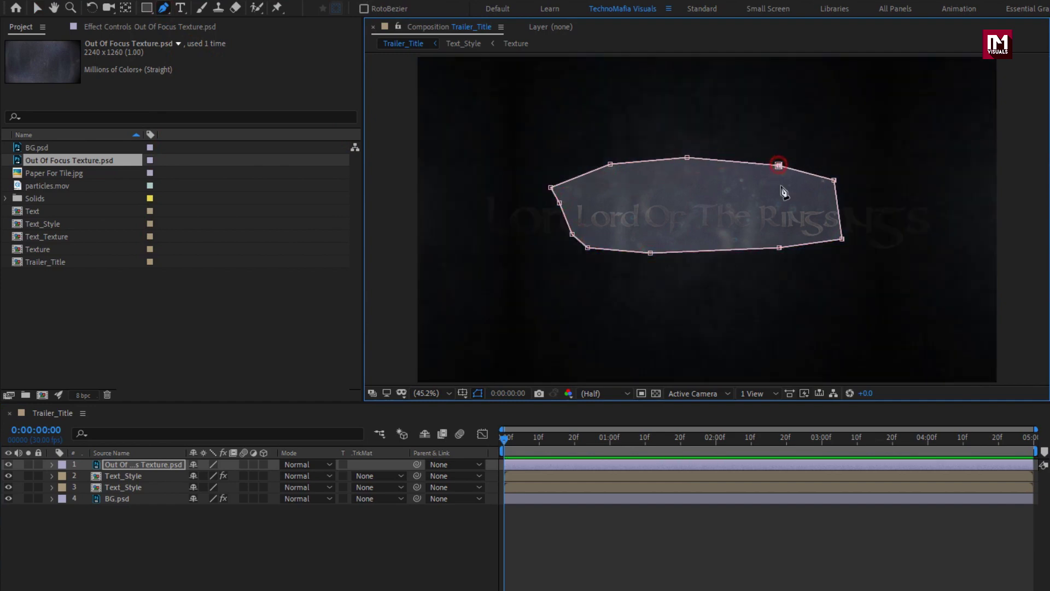
drag(779, 248, 777, 257)
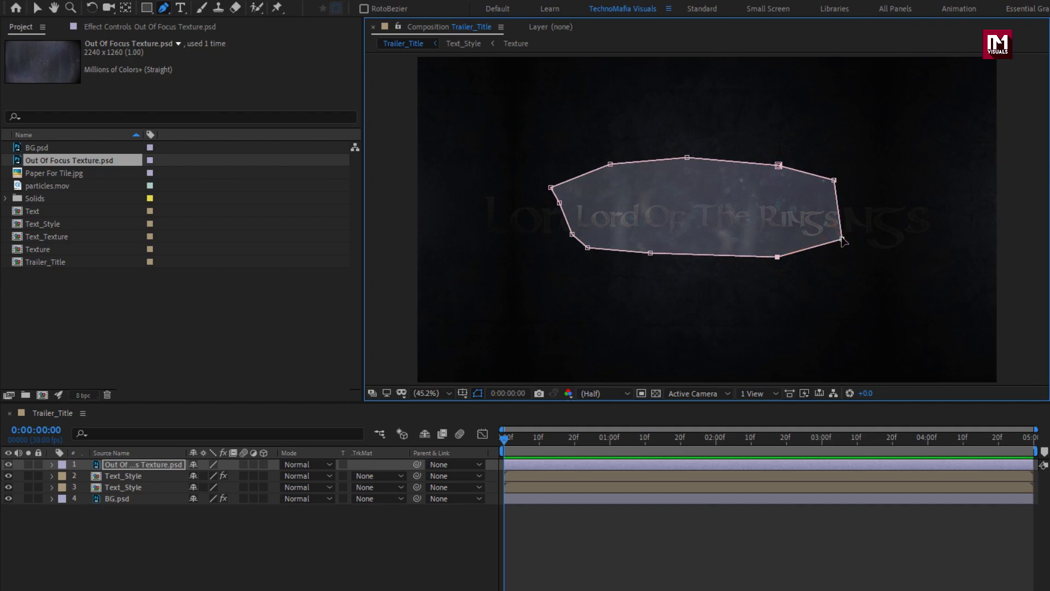
drag(842, 239, 843, 241)
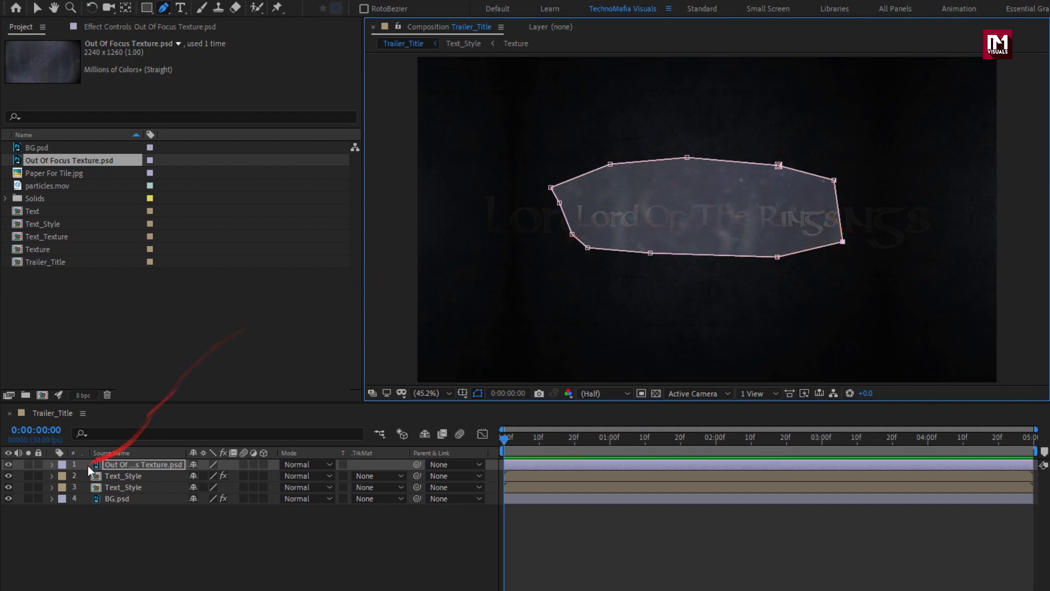
Invert the mask on the Out Of Focus Texture layer
click(53, 464)
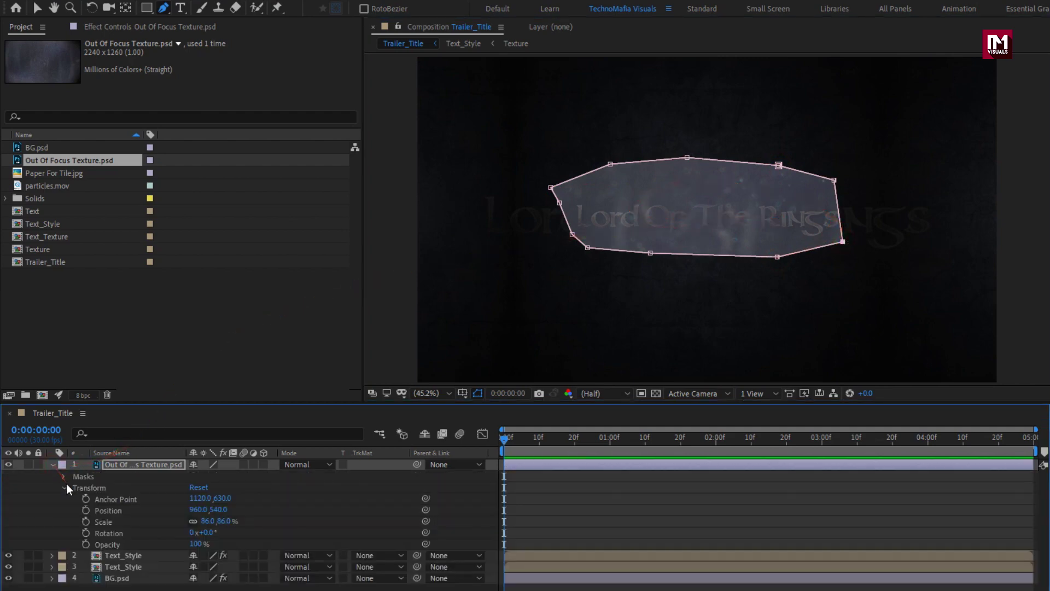
click(63, 476)
click(239, 487)
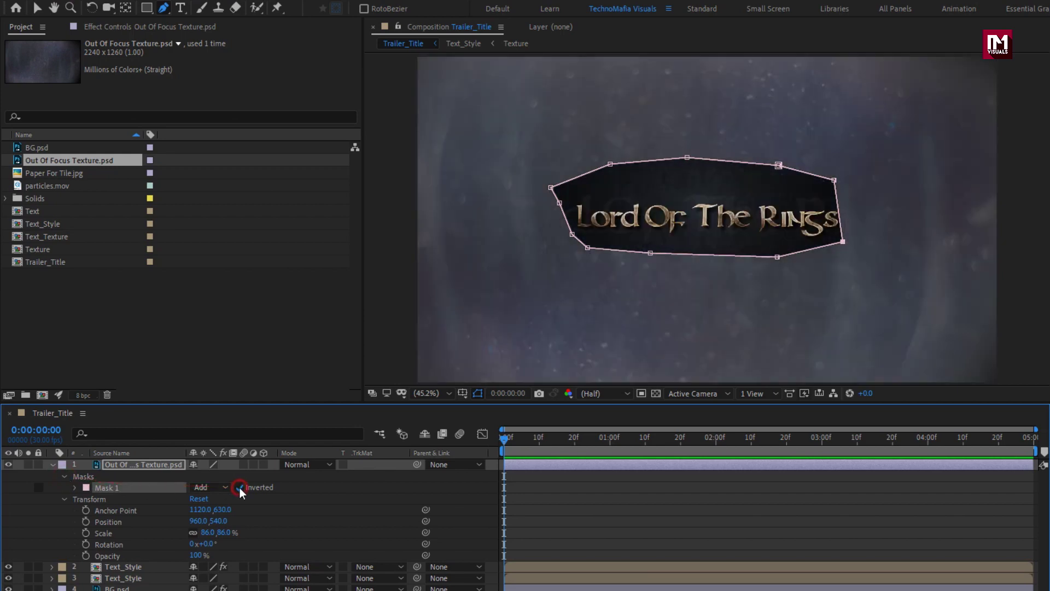
Set the texture mask's feather to 500 pixels and its expansion to 100 pixels, then collapse the layer's properties
click(74, 486)
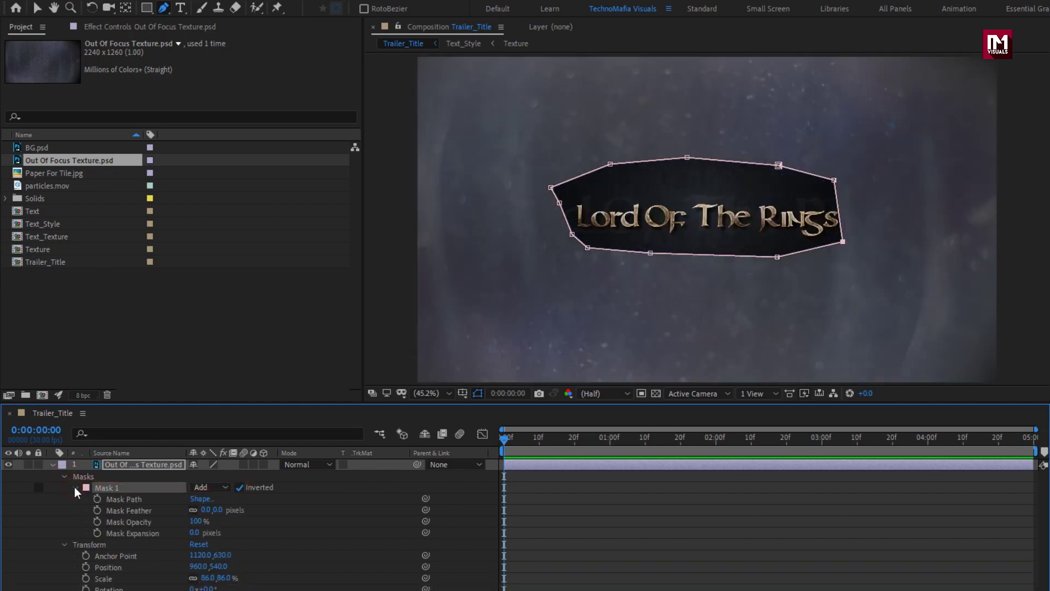
text(500)
click(172, 513)
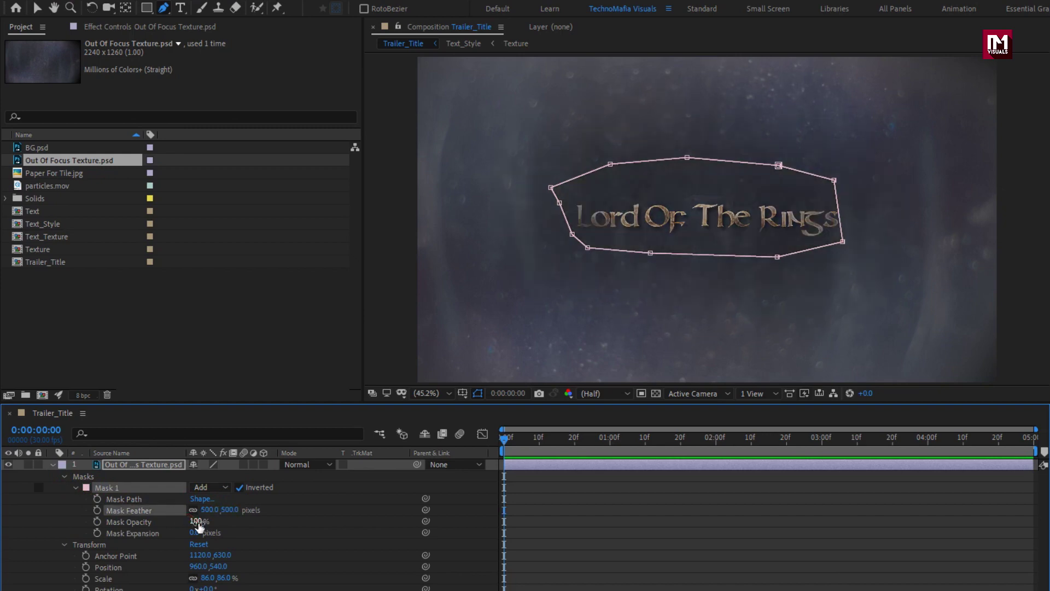
text(100)
click(177, 535)
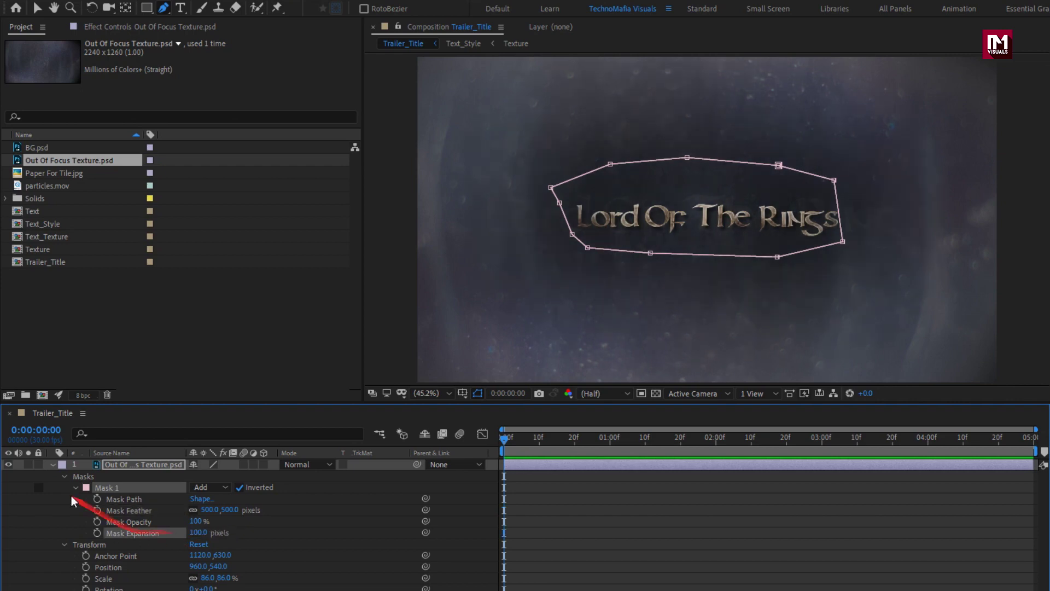
click(53, 465)
click(146, 538)
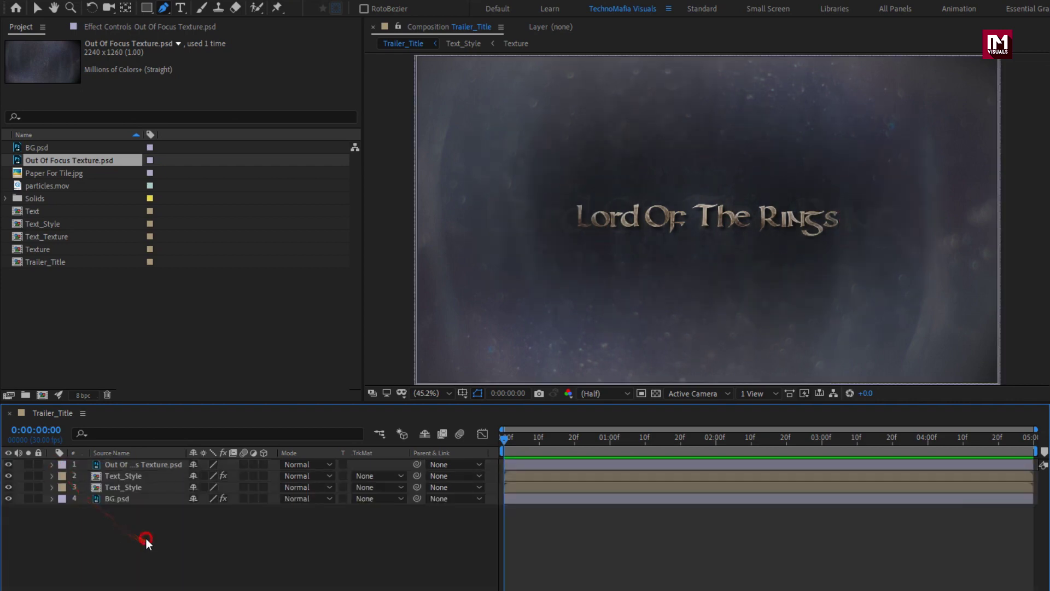
Apply Curves to the Out Of Focus Texture layer and pull the RGB curve's midpoint slightly down to darken it
click(128, 465)
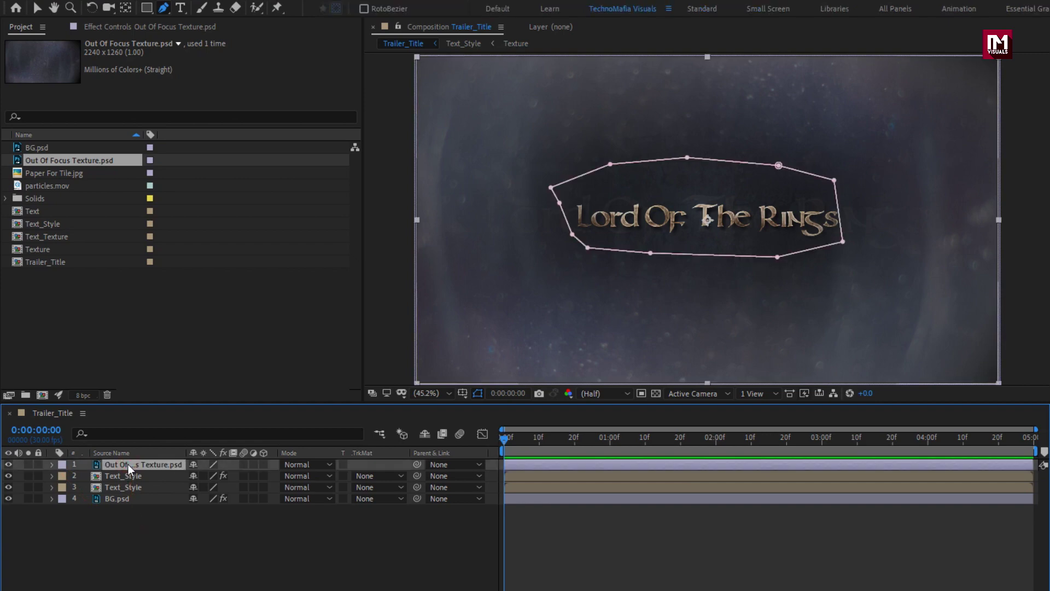
click(859, 48)
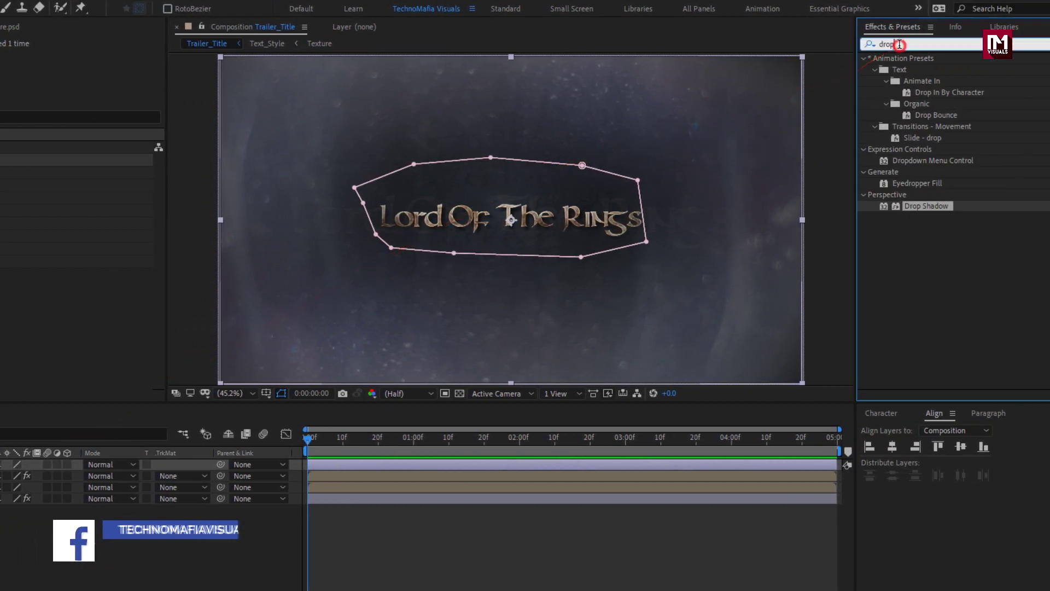
text(curv)
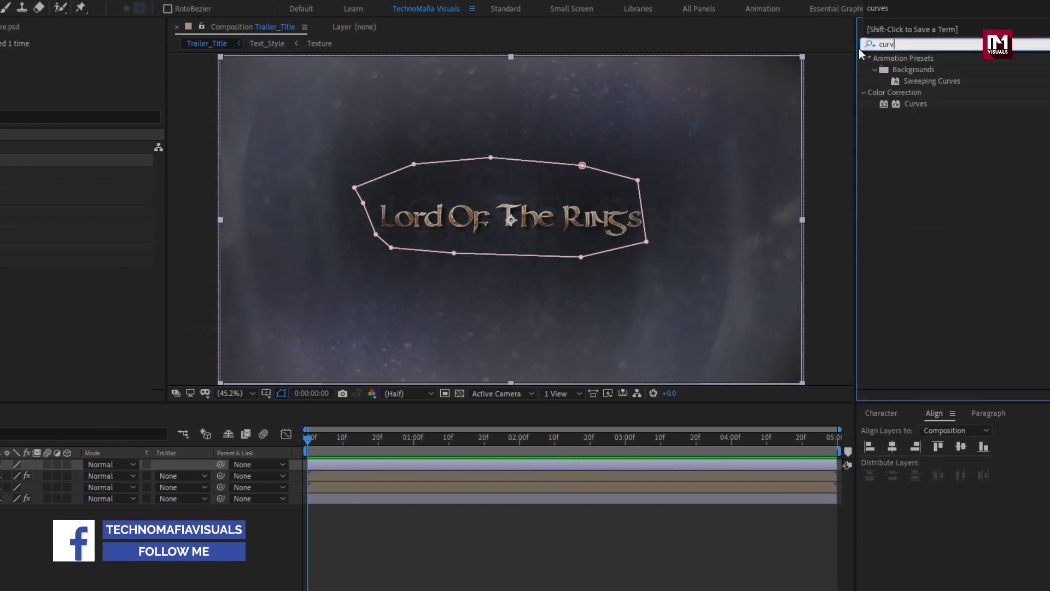
double_click(916, 104)
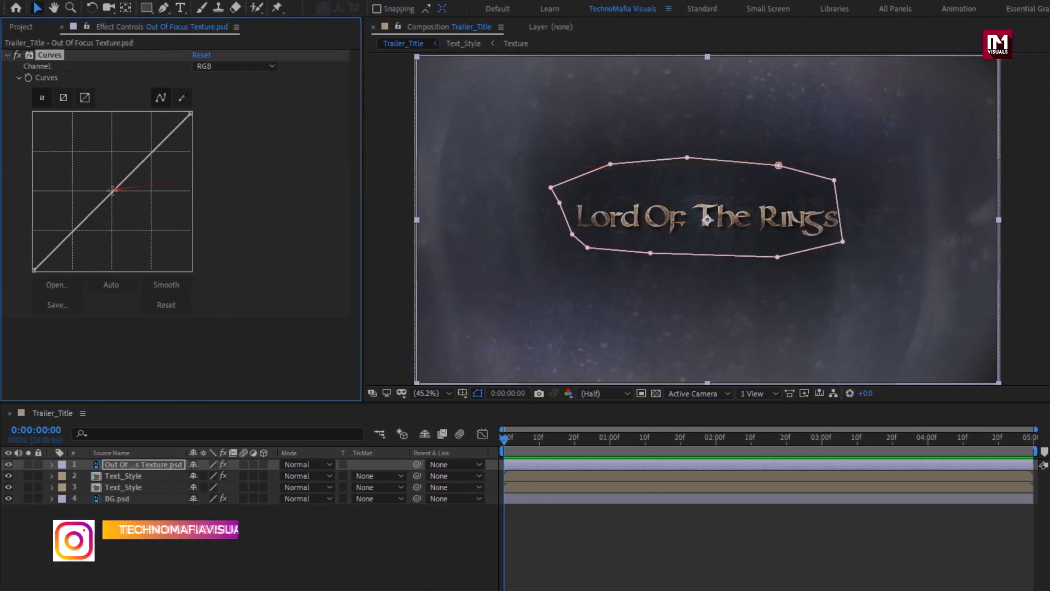
drag(113, 190, 123, 200)
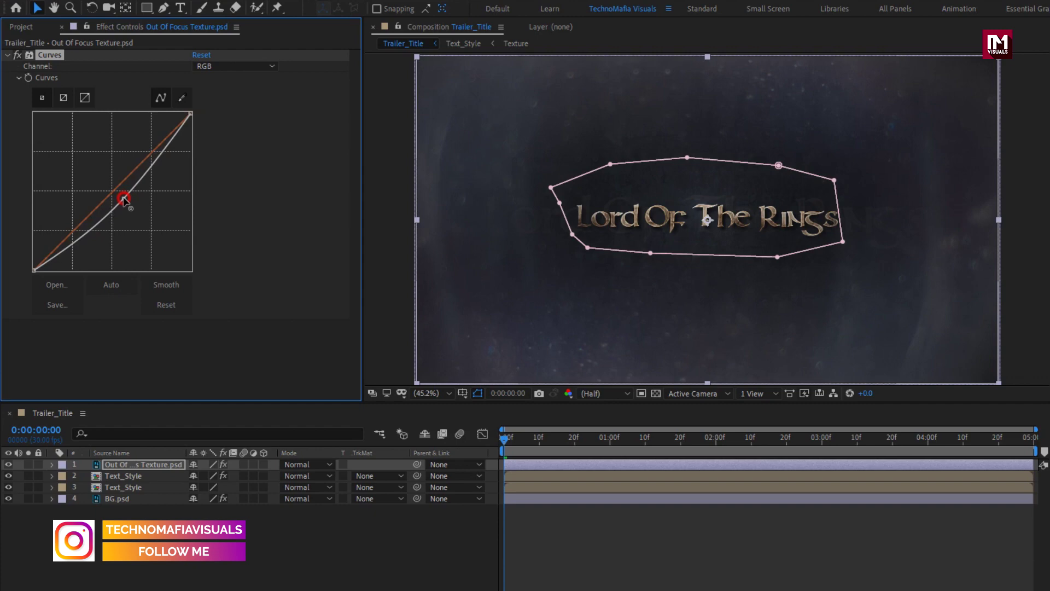
click(11, 60)
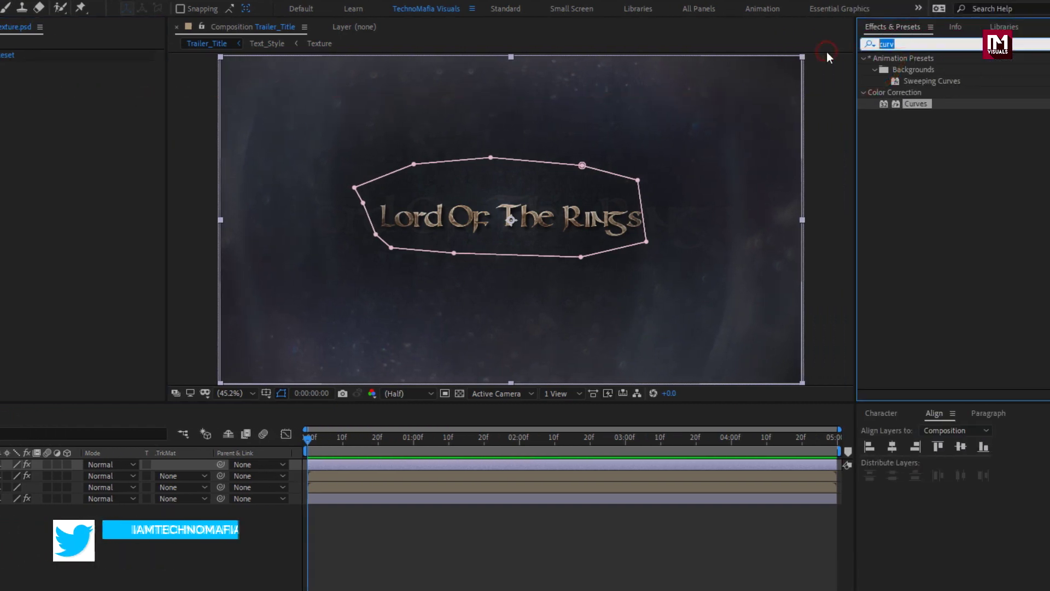
Apply the Sharpen effect to the Out Of Focus Texture layer with a sharpen amount of 100
text(sharpe)
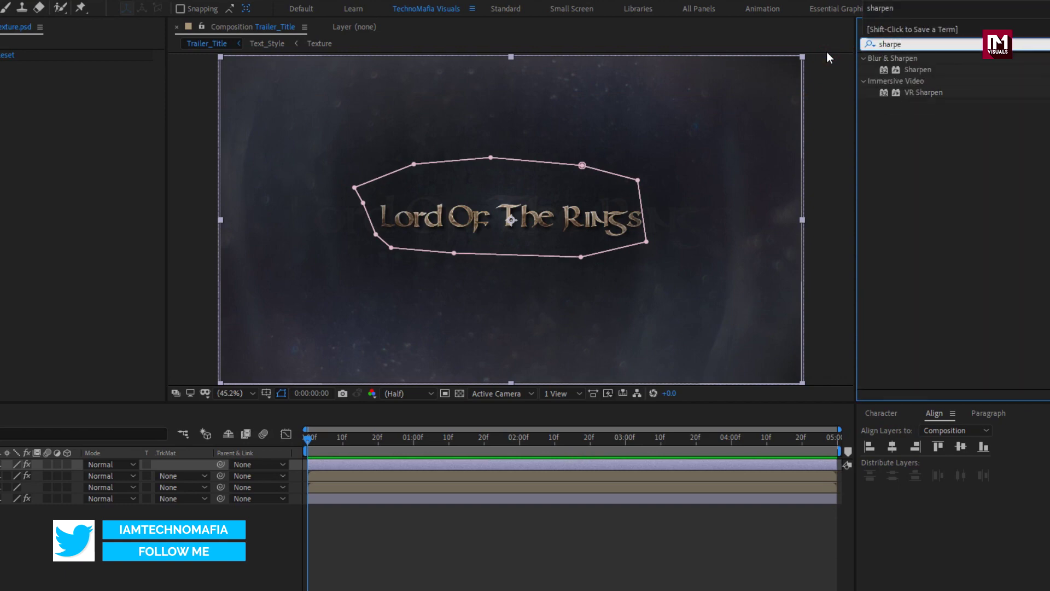
double_click(911, 67)
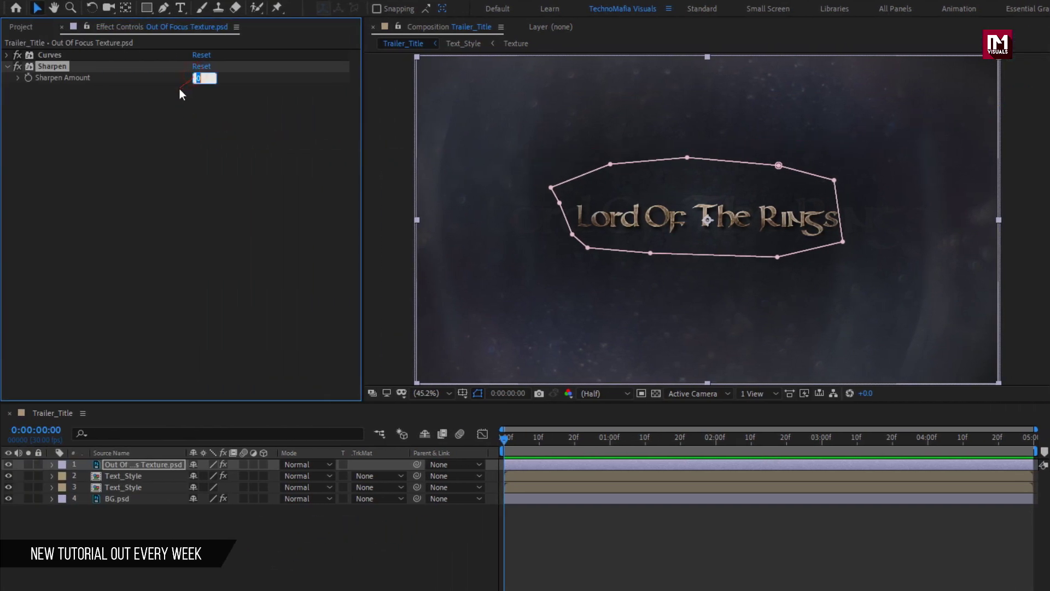
text(100)
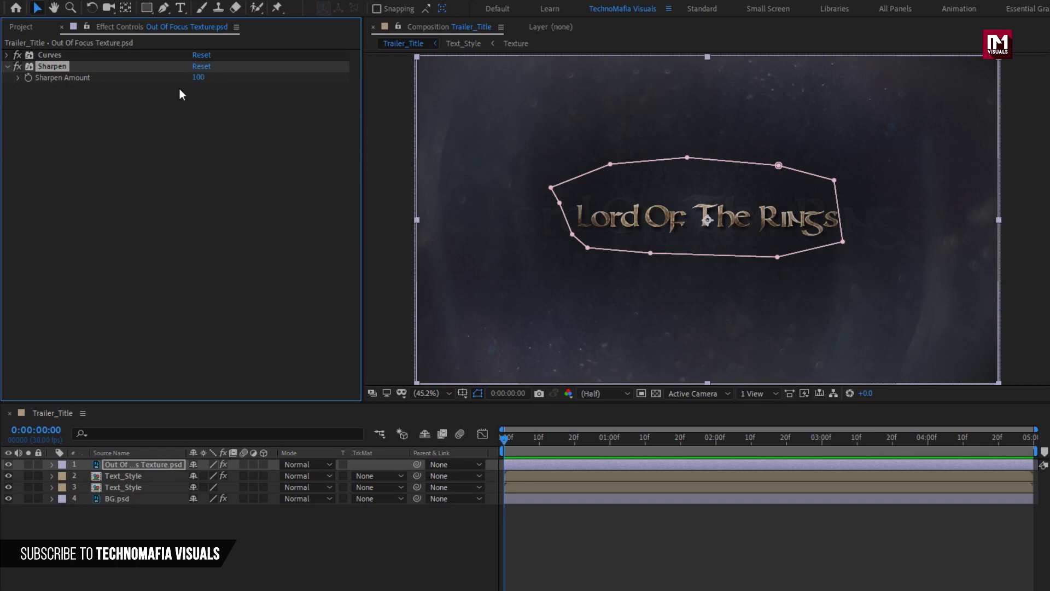
Make all four layers, from BG.psd up to the Out Of Focus Texture, 3D layers
click(128, 502)
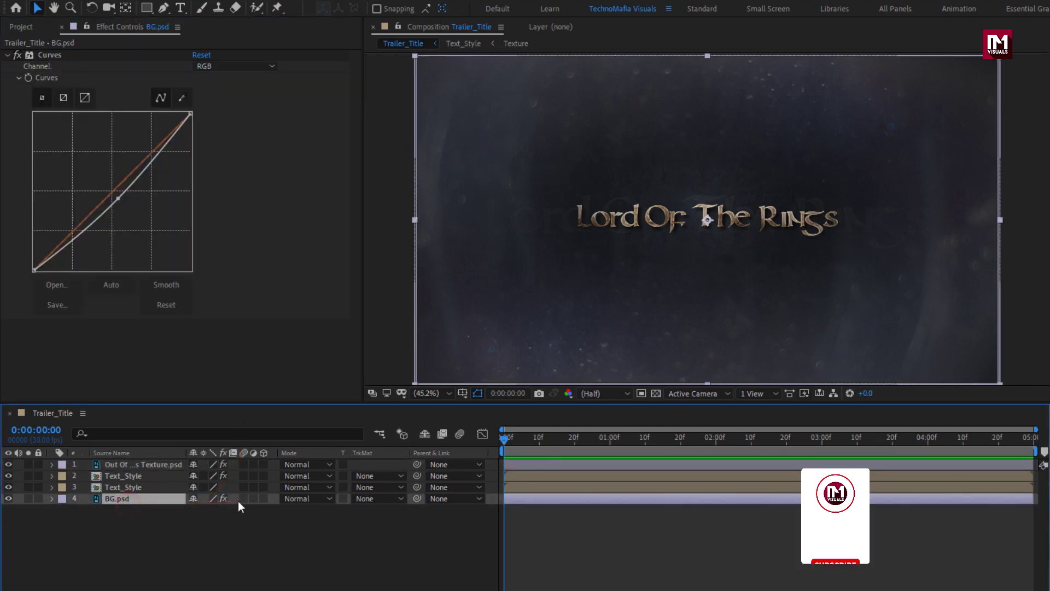
drag(264, 498, 262, 476)
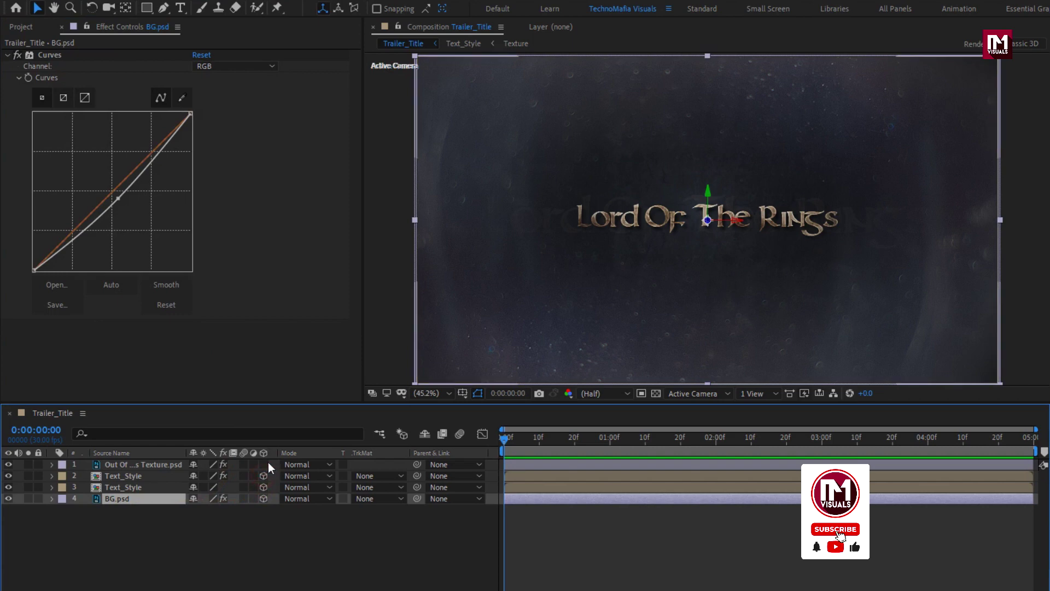
click(214, 540)
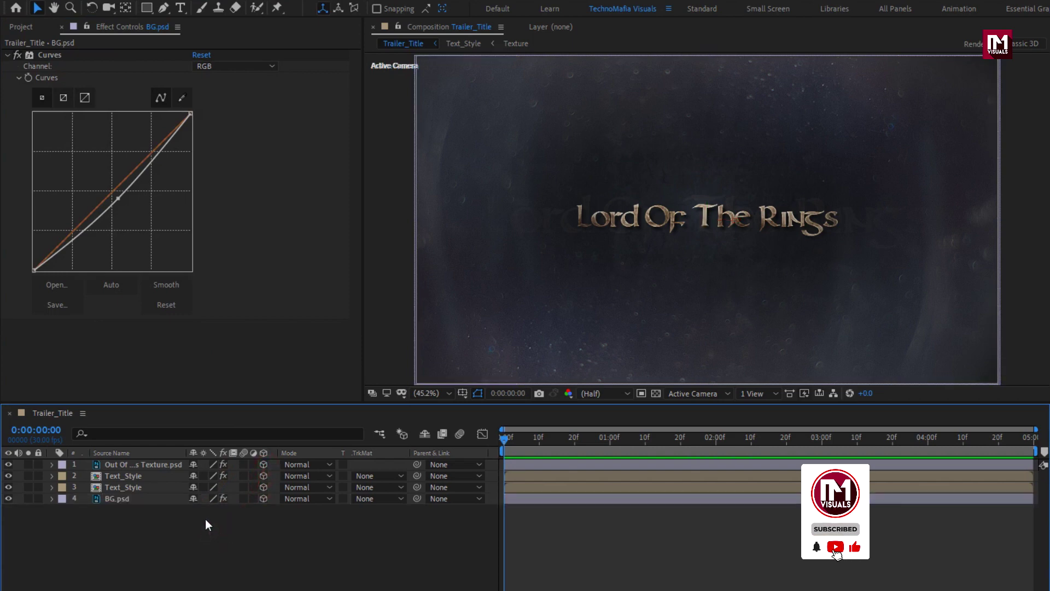
Add a two-node camera with the 50mm preset to the Trailer_Title composition
right_click(205, 518)
mouse_move(305, 367)
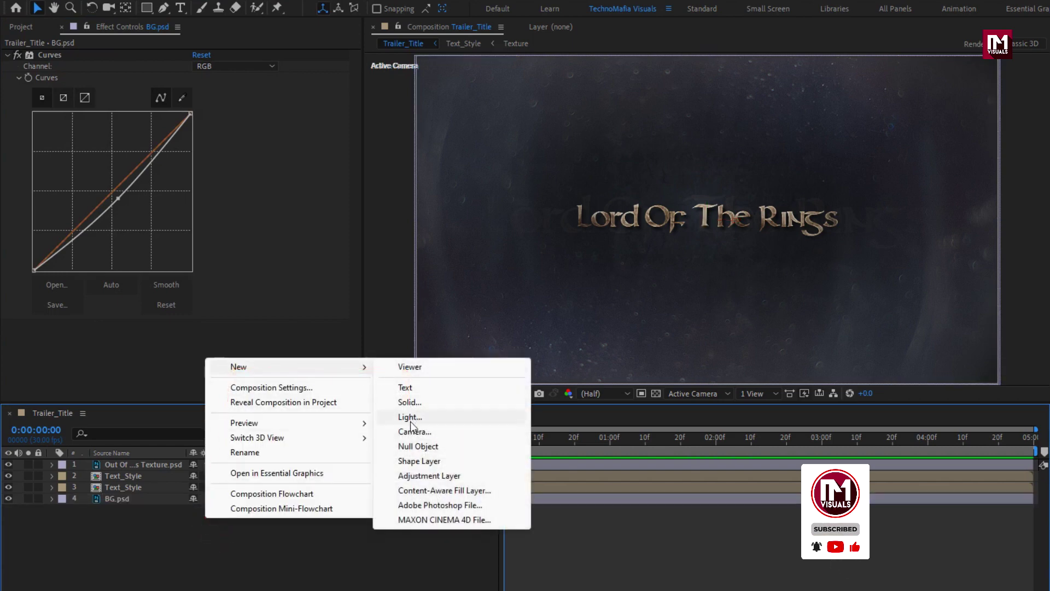
click(411, 431)
click(772, 461)
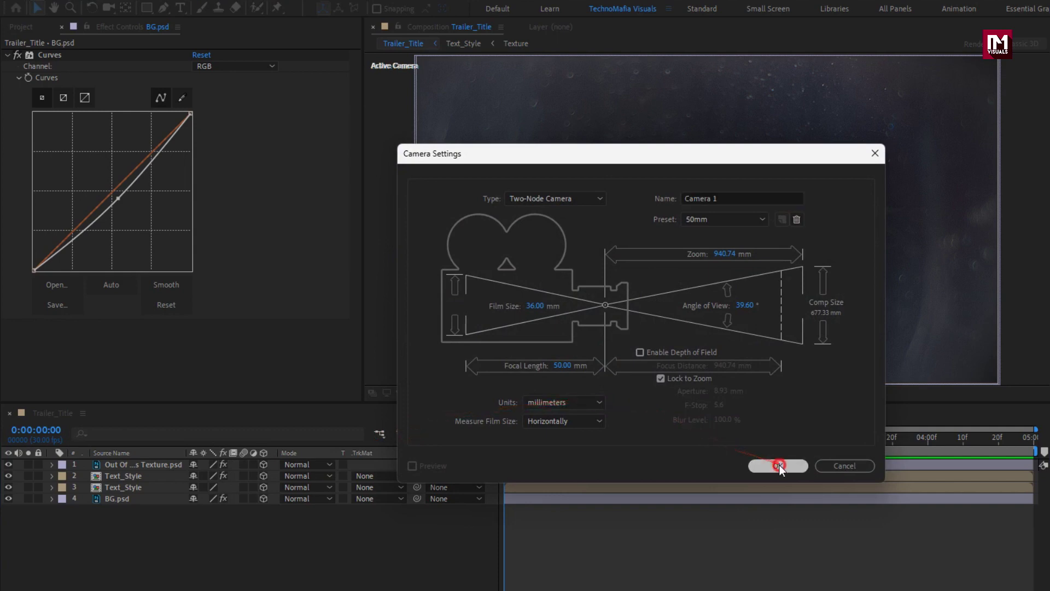
Add a null object above the camera and make it a 3D layer
right_click(314, 520)
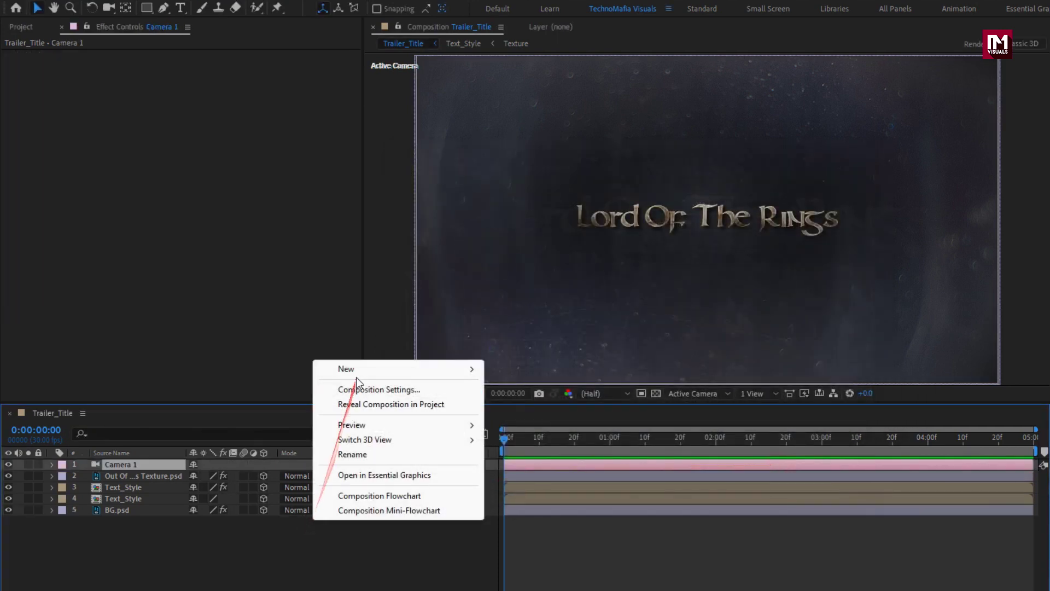
mouse_move(356, 371)
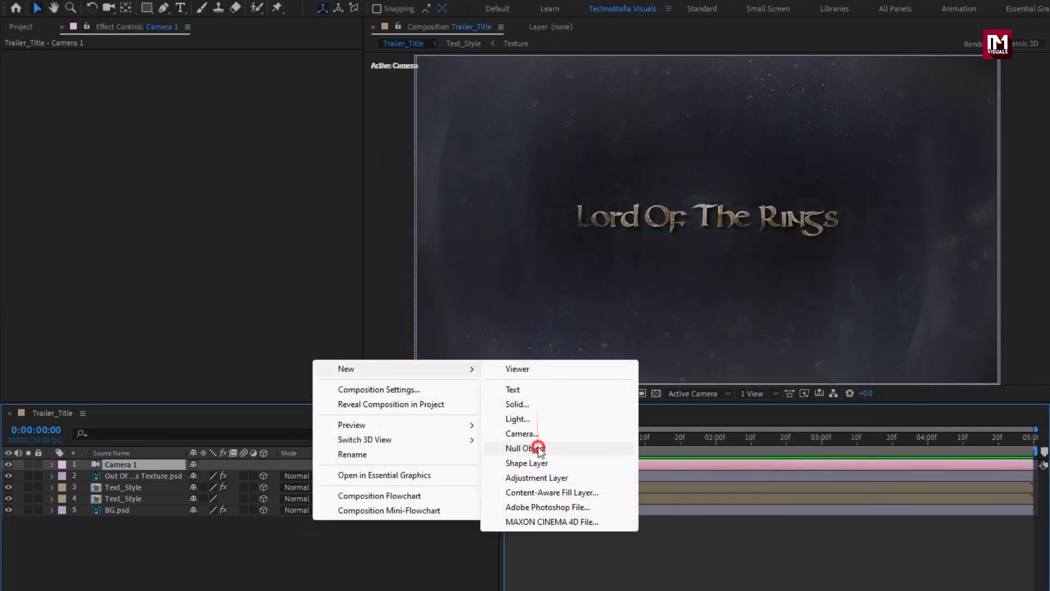
click(537, 448)
click(264, 464)
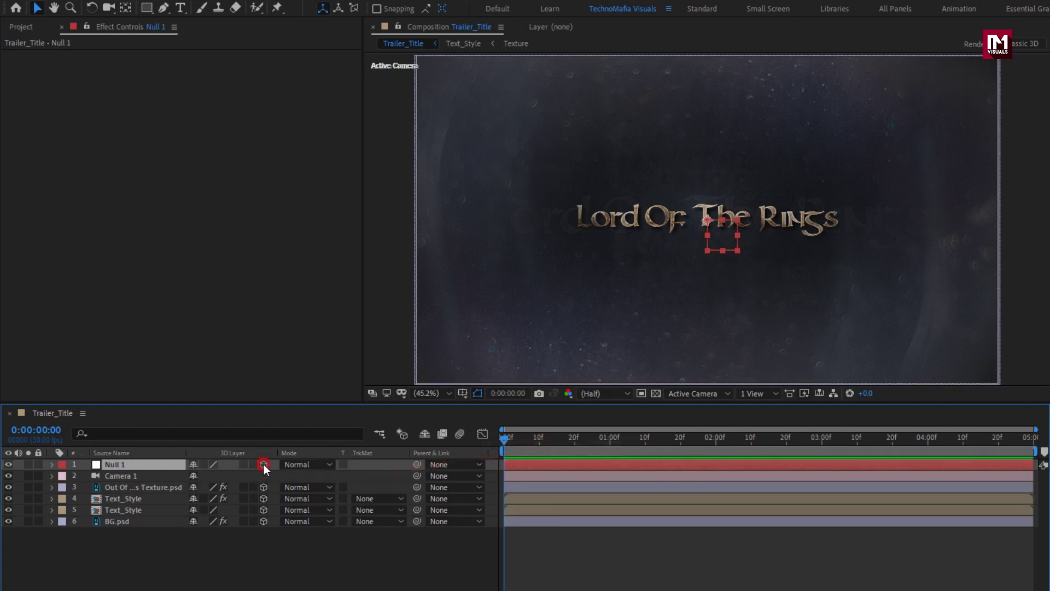
Parent Camera 1 to the Null 1 layer
click(154, 474)
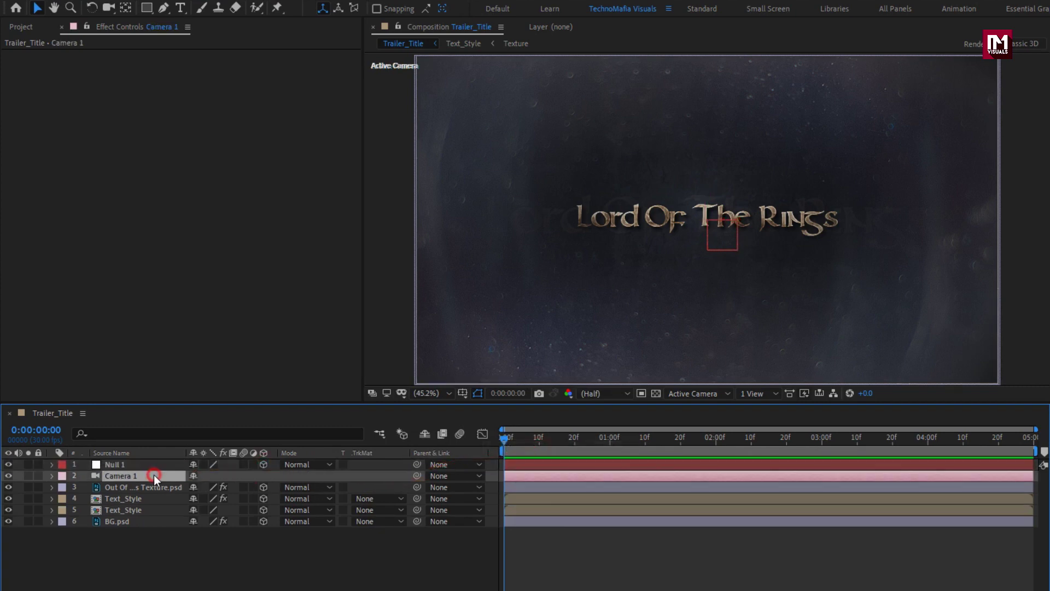
click(438, 475)
click(472, 511)
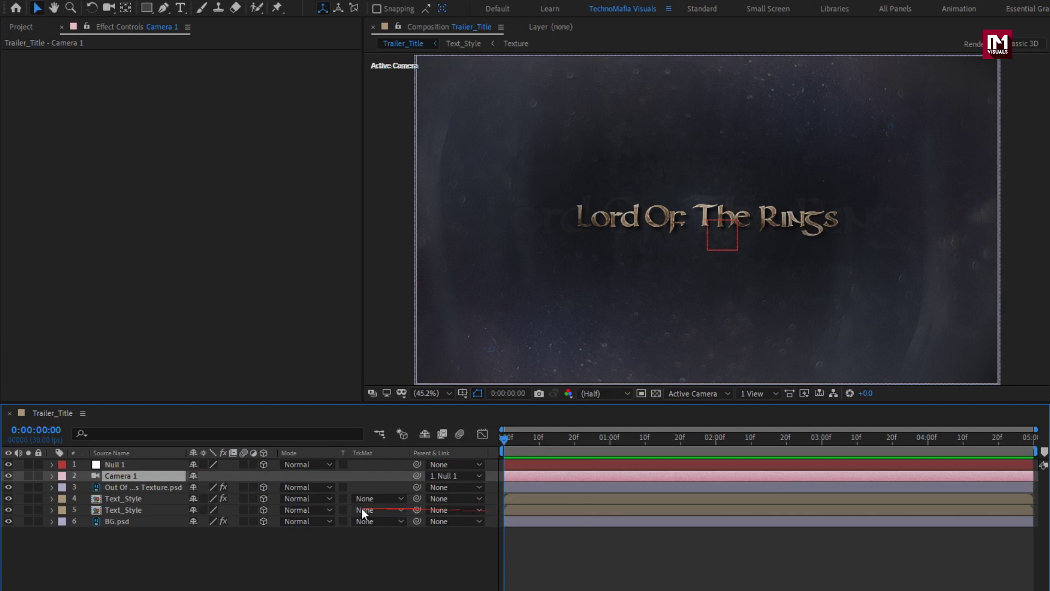
Add a Position keyframe to Null 1 at the last frame, 0:00:04:29
click(136, 466)
key(p)
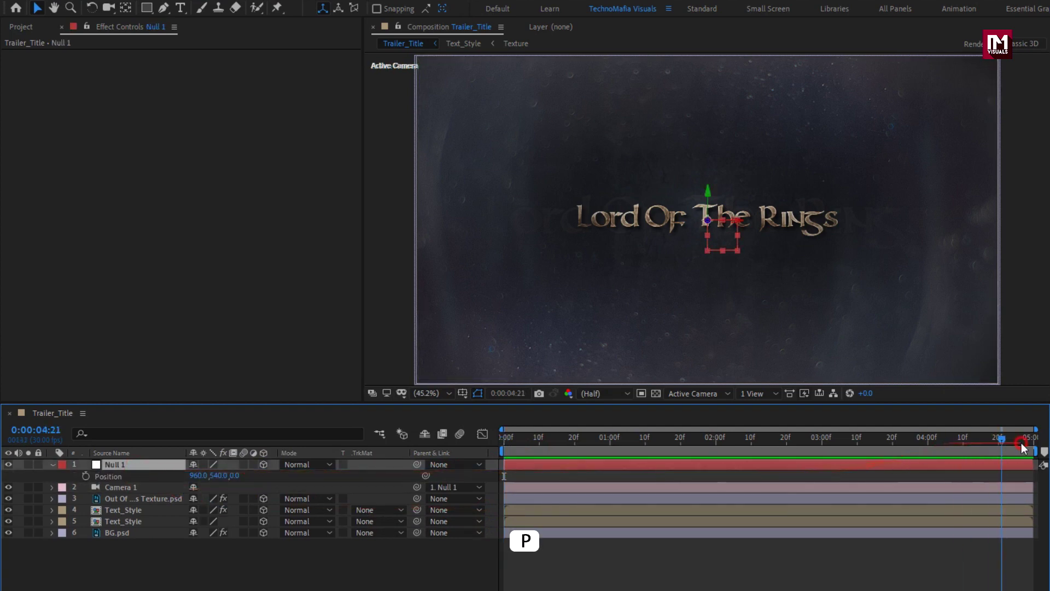
drag(1022, 442, 1038, 445)
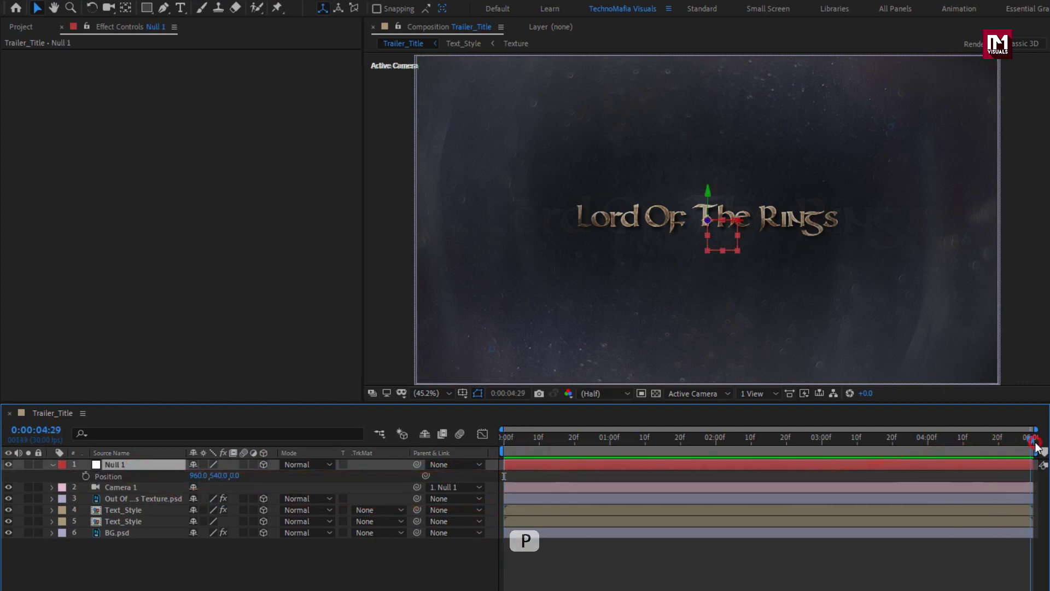
click(85, 476)
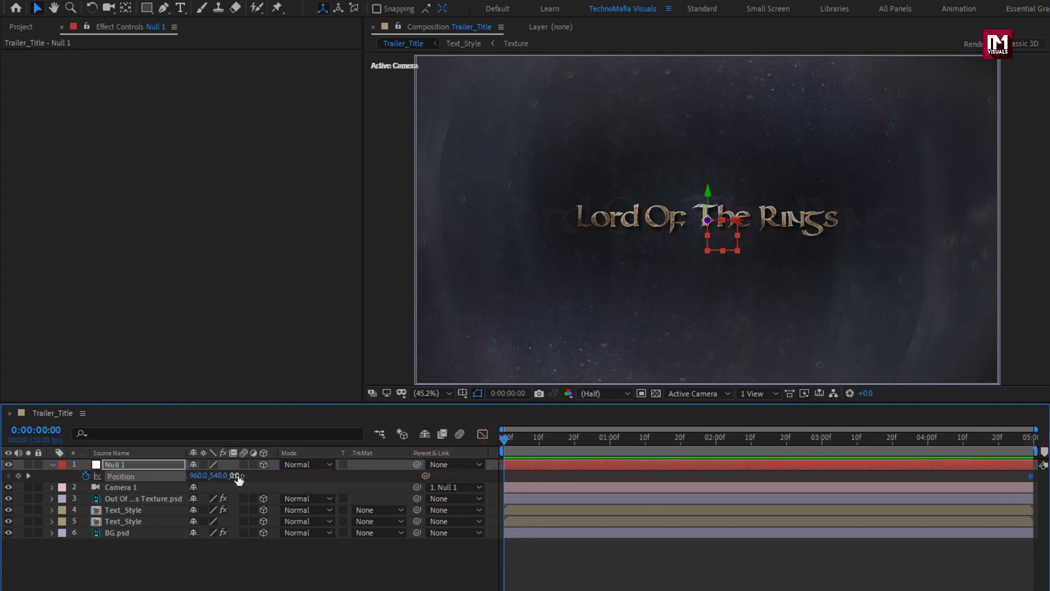
Set Null 1's Z position to 2670 at the first frame and preview the camera pull-back
drag(237, 477, 834, 474)
drag(230, 473, 804, 473)
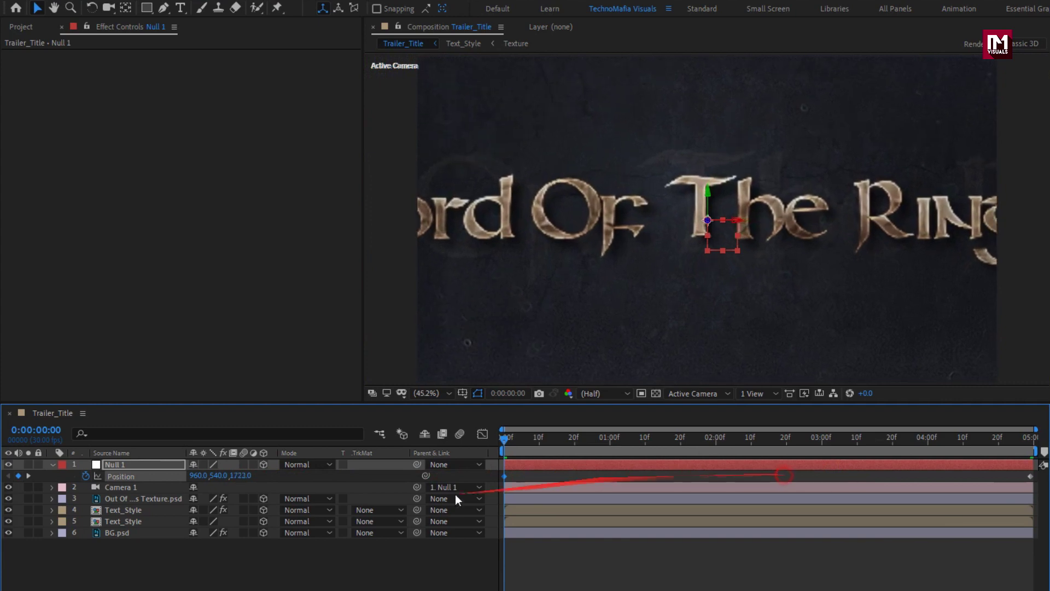
drag(277, 477, 765, 475)
drag(237, 475, 415, 477)
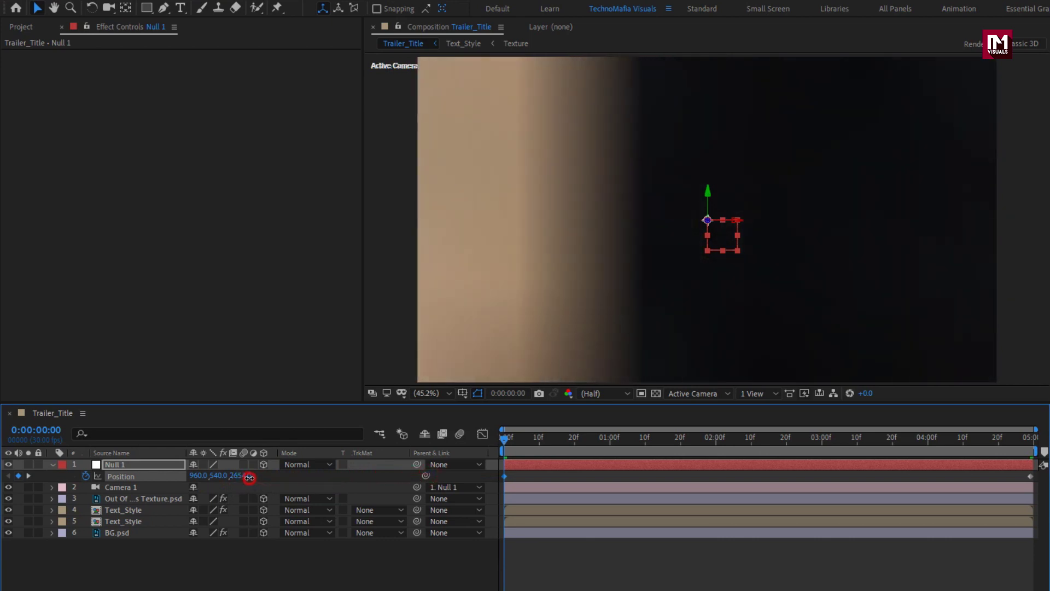
drag(249, 477, 258, 478)
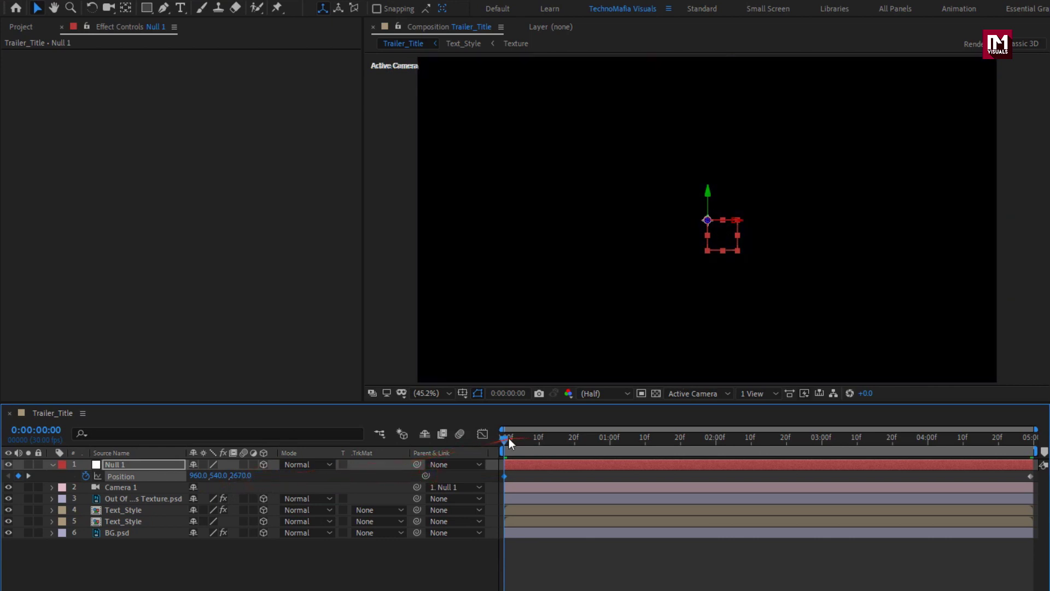
drag(508, 438, 847, 438)
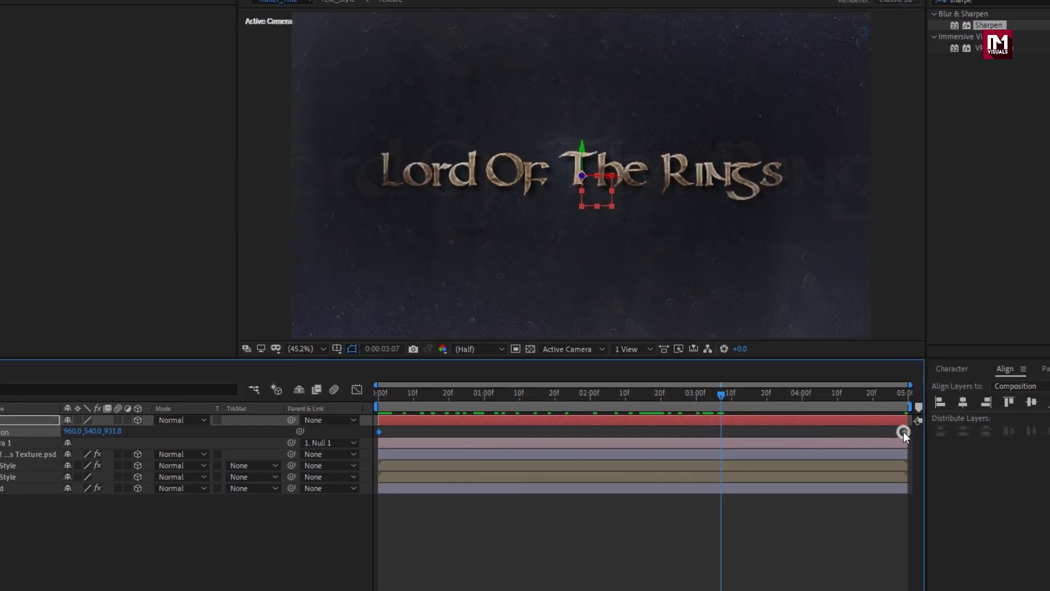
Apply Easy Ease to Null 1's last Position keyframe
right_click(1031, 476)
mouse_move(891, 575)
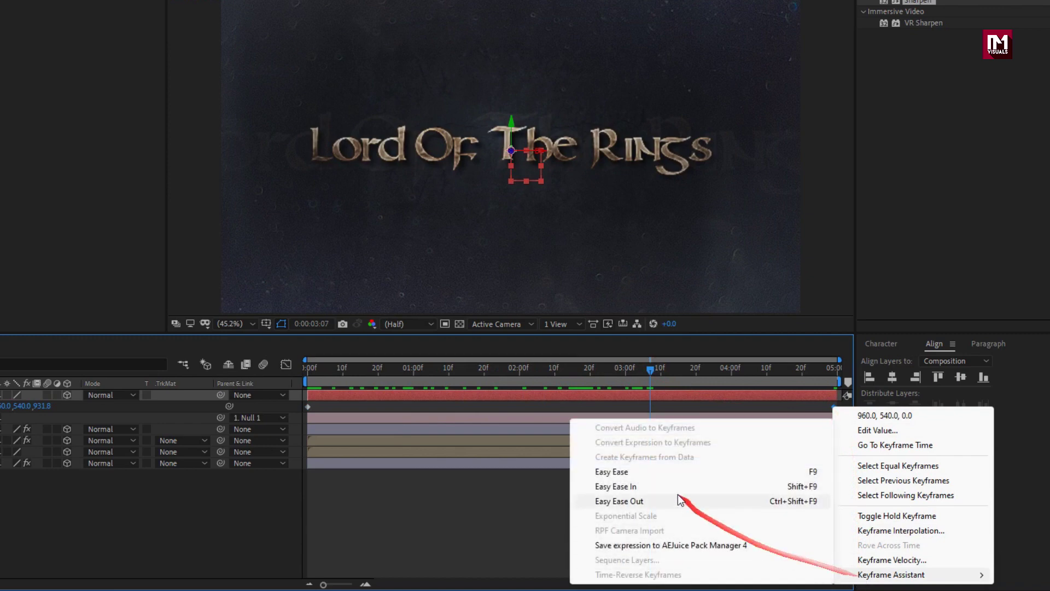
click(661, 471)
Reshape Null 1's position speed curve to peak early, with a long ease into the last keyframe and about 7% influence on the first
click(286, 364)
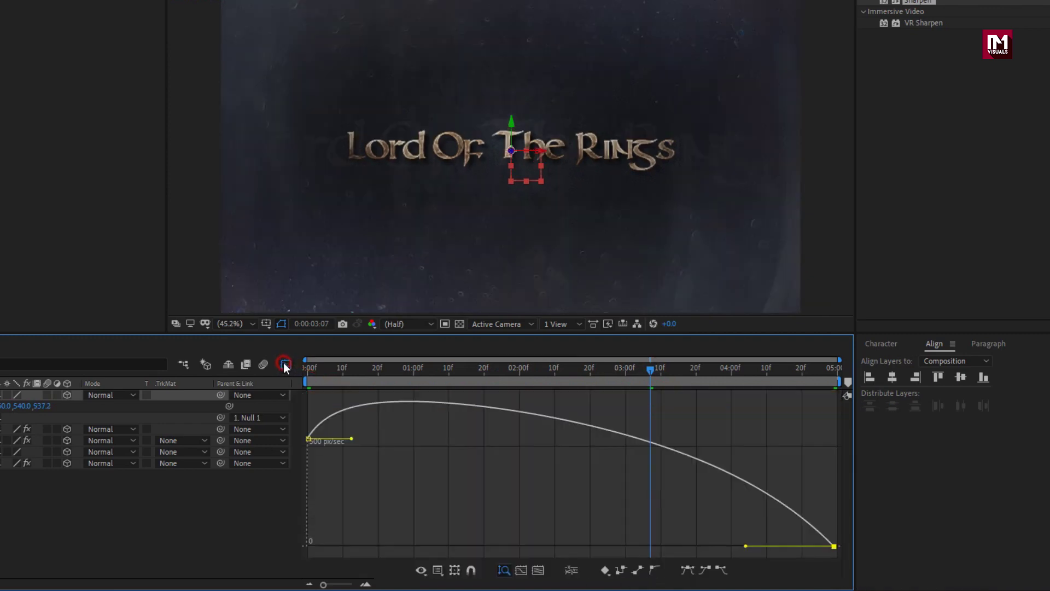
drag(747, 547, 616, 547)
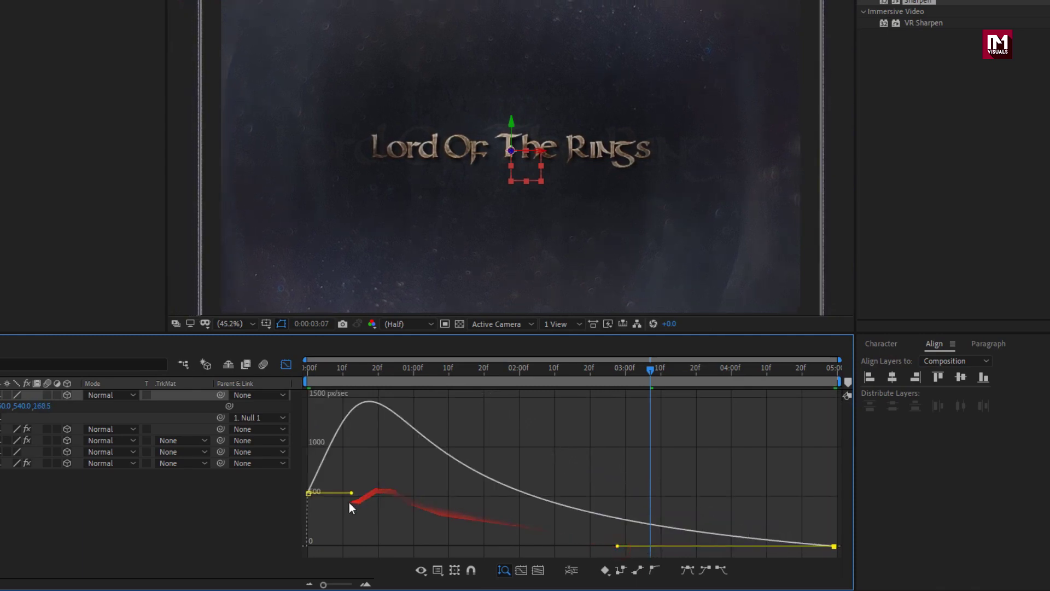
drag(351, 493, 323, 493)
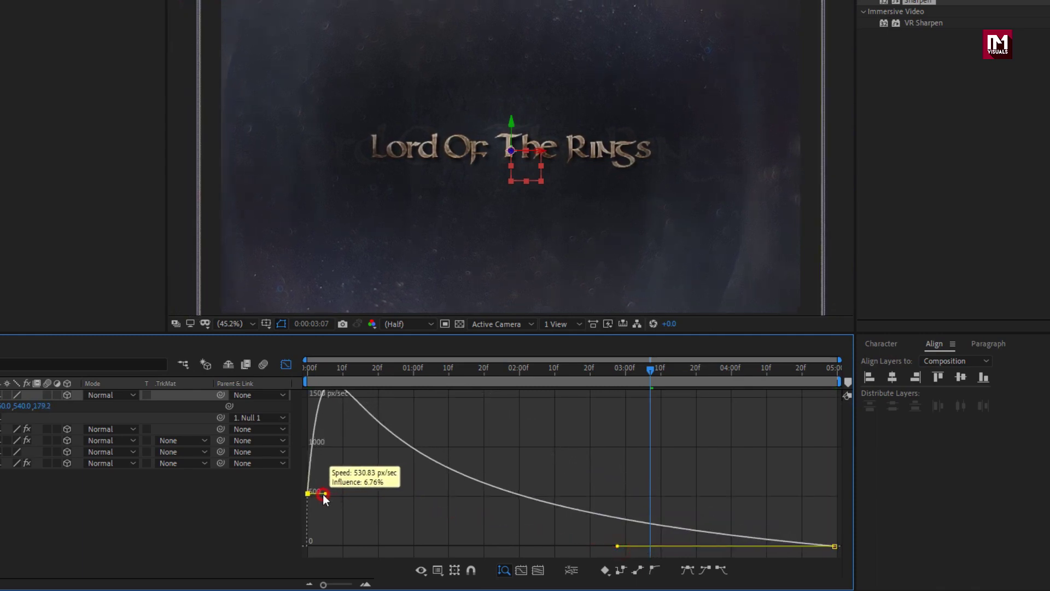
drag(326, 367, 705, 378)
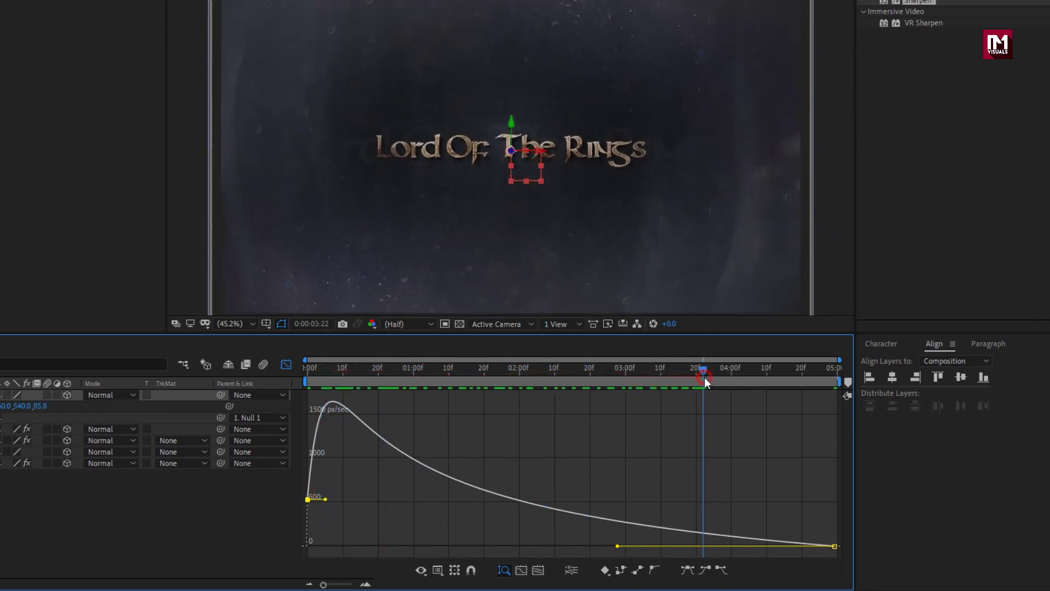
click(287, 368)
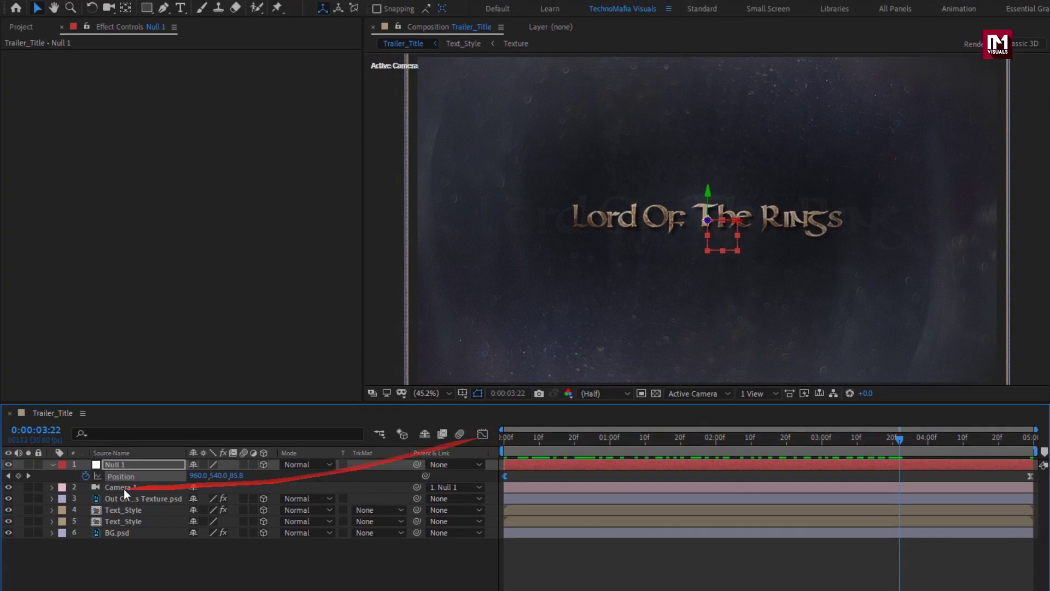
click(50, 463)
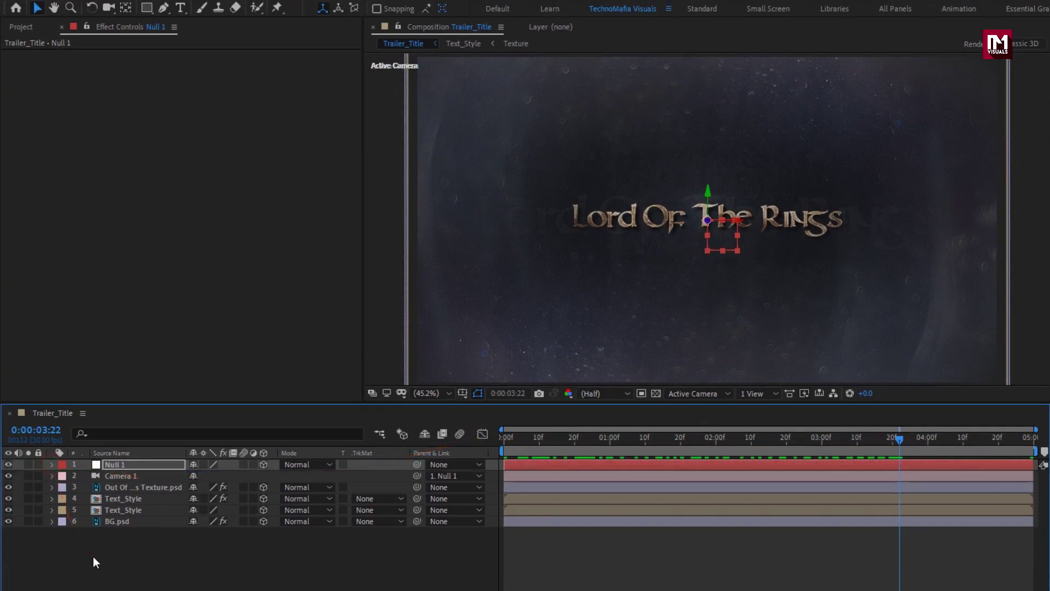
Add an adjustment layer above Null 1 and apply the Optics Compensation effect to it
click(126, 564)
right_click(161, 545)
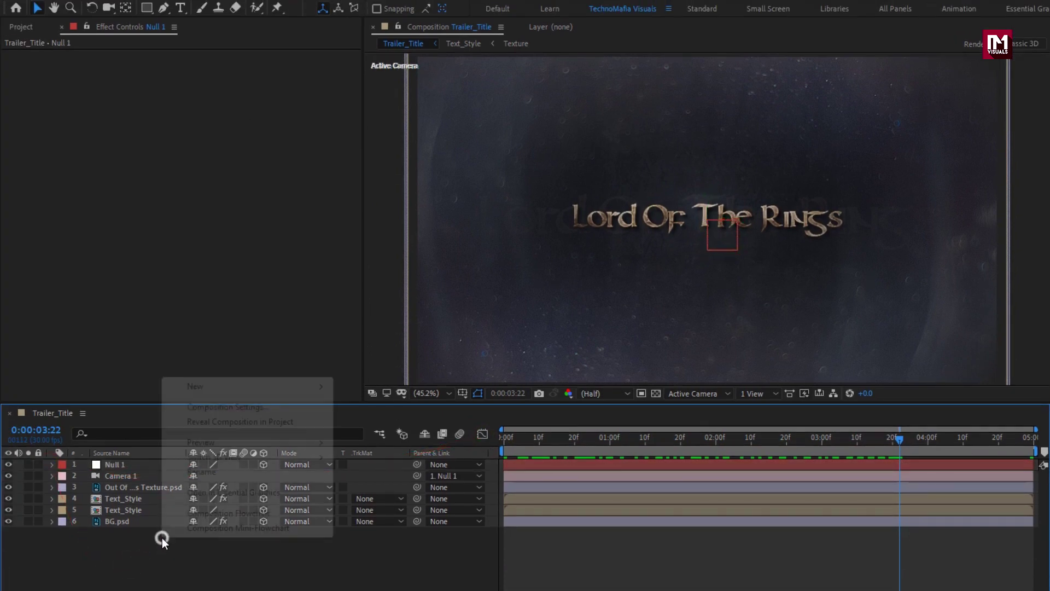
mouse_move(307, 389)
click(392, 494)
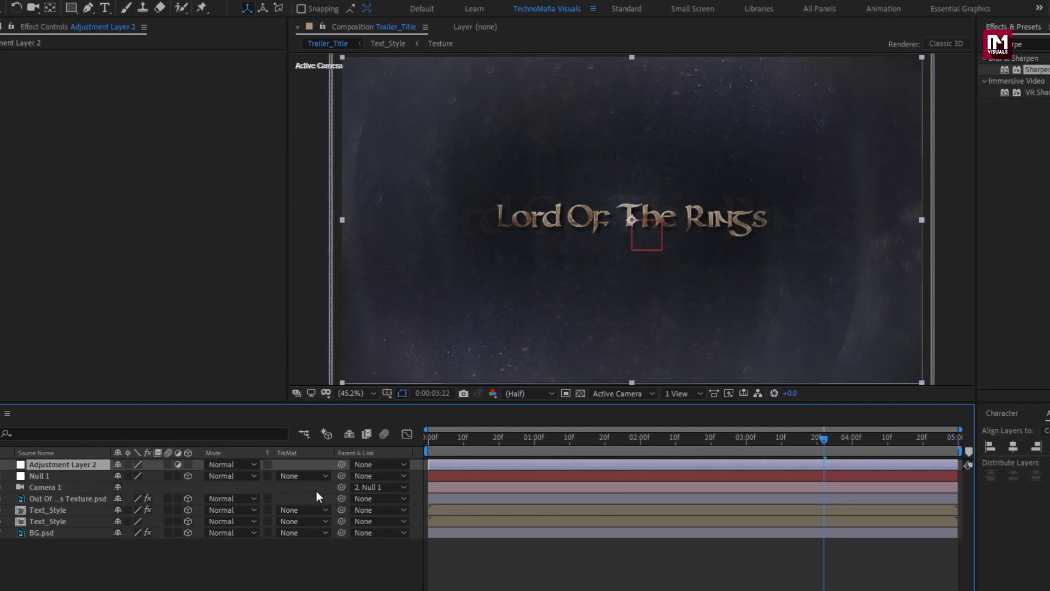
click(885, 44)
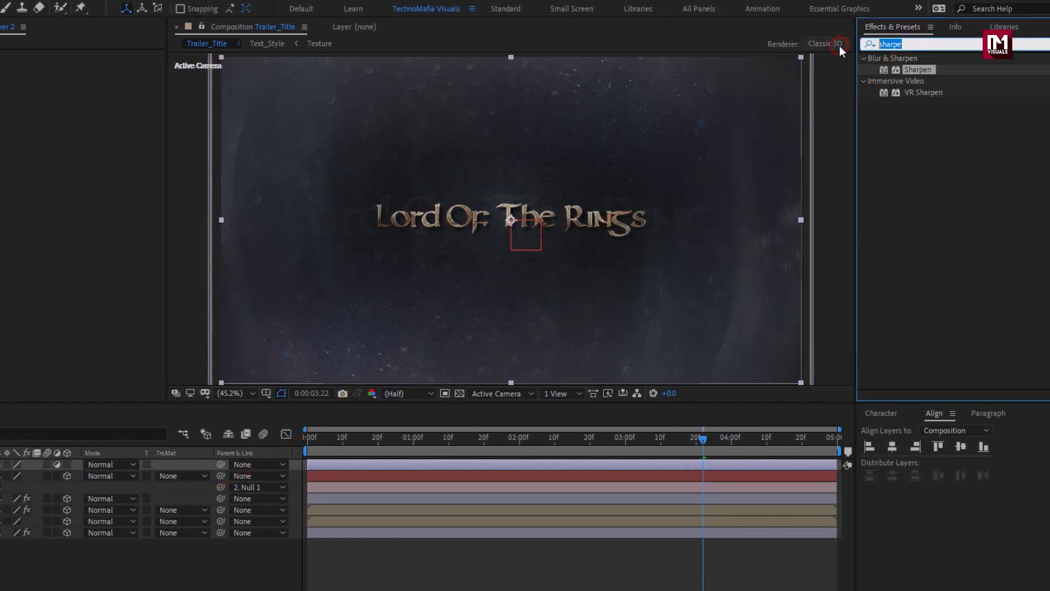
text(opt)
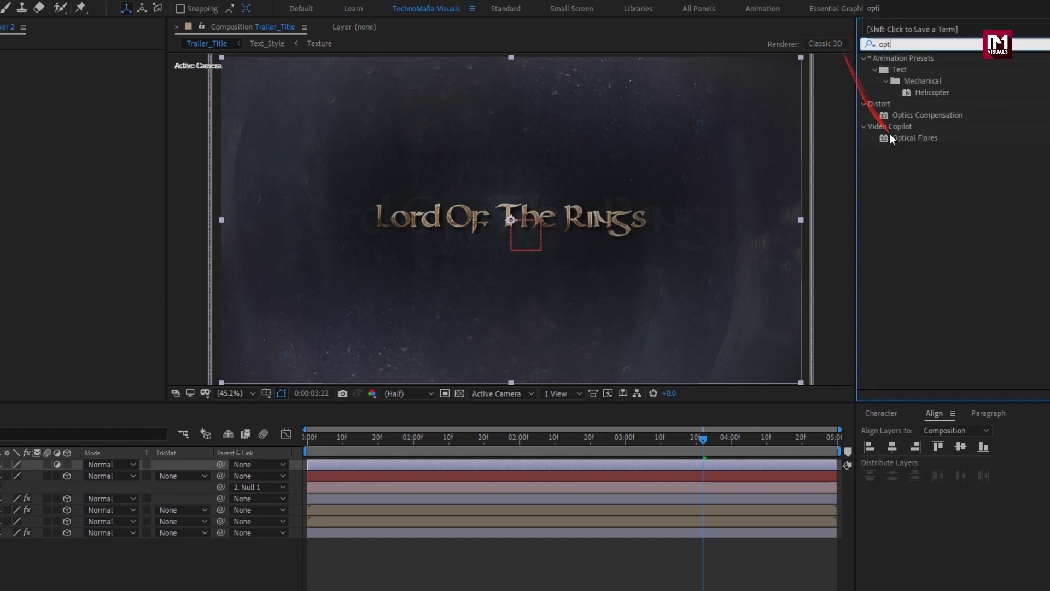
double_click(934, 116)
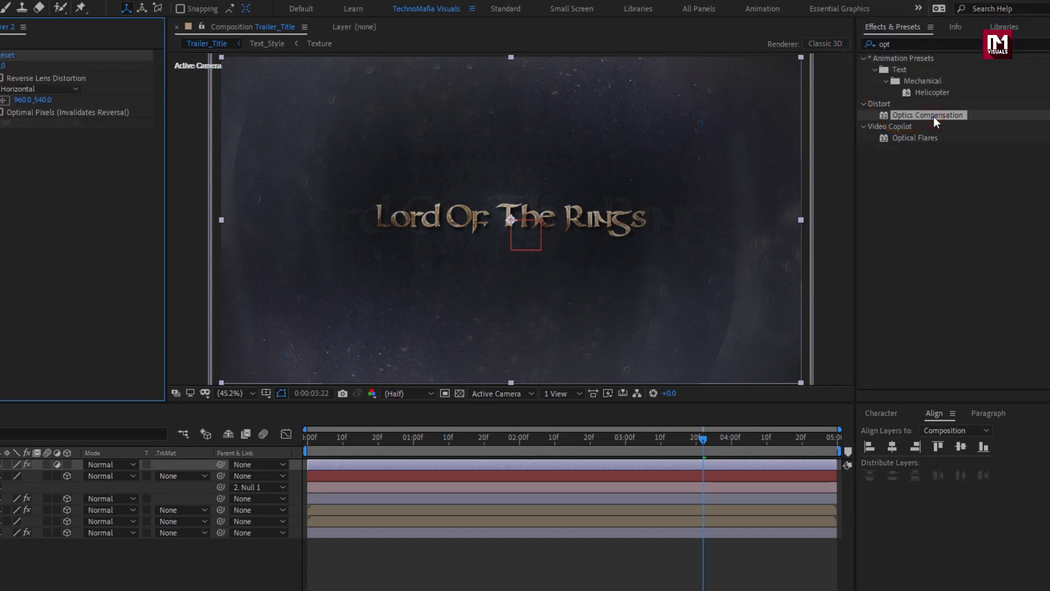
Keyframe the Optics Compensation Field Of View at 80 on the last frame and enable Reverse Lens Distortion
drag(826, 439, 837, 440)
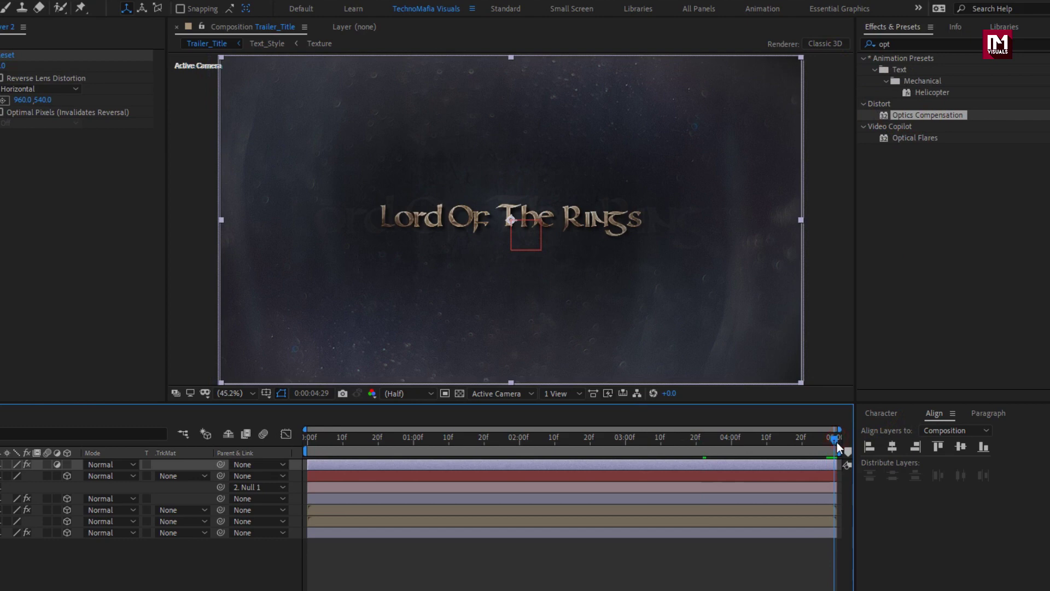
click(28, 66)
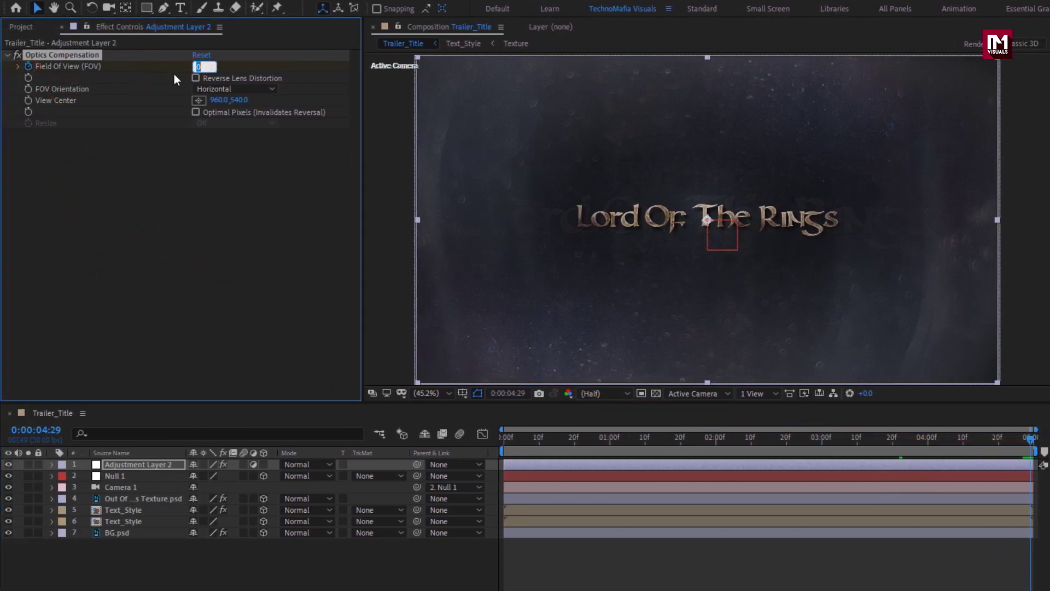
text(80)
key(Return)
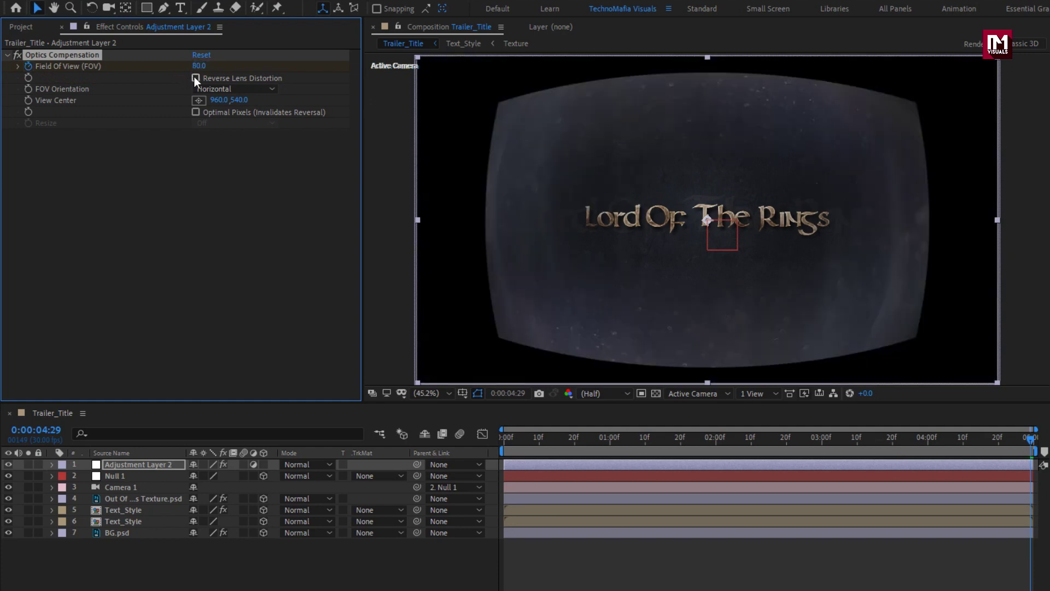
click(196, 78)
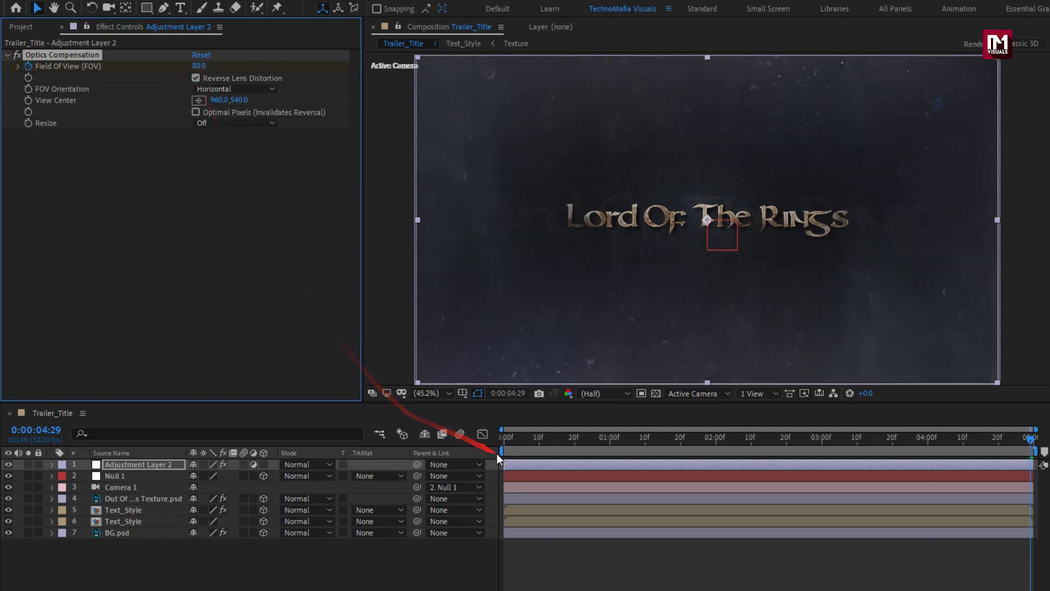
Set the Optics Compensation Field Of View to 100 at the first frame and preview the distortion
click(497, 439)
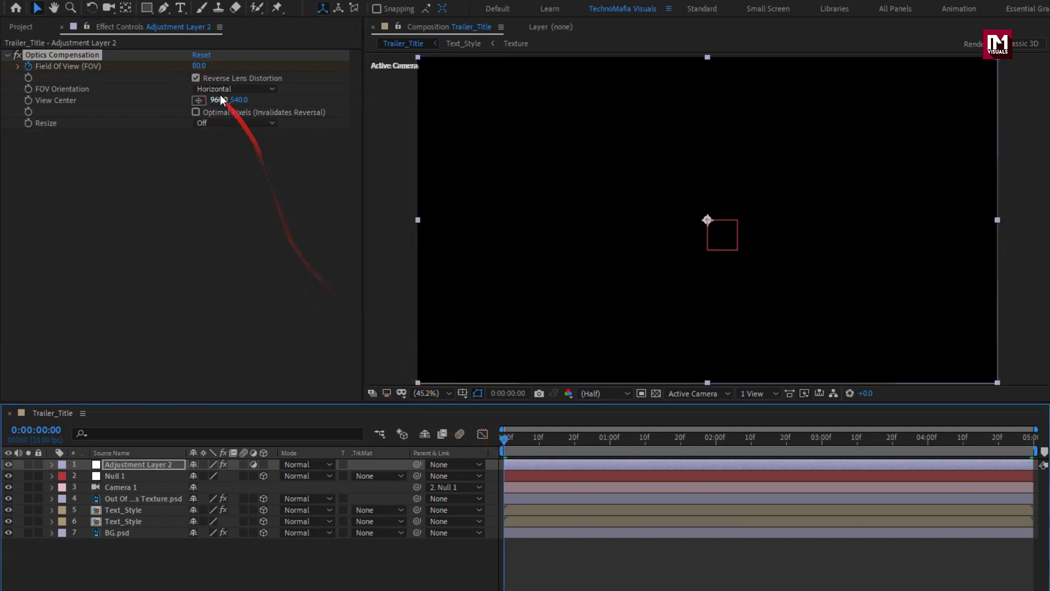
click(200, 66)
text(100)
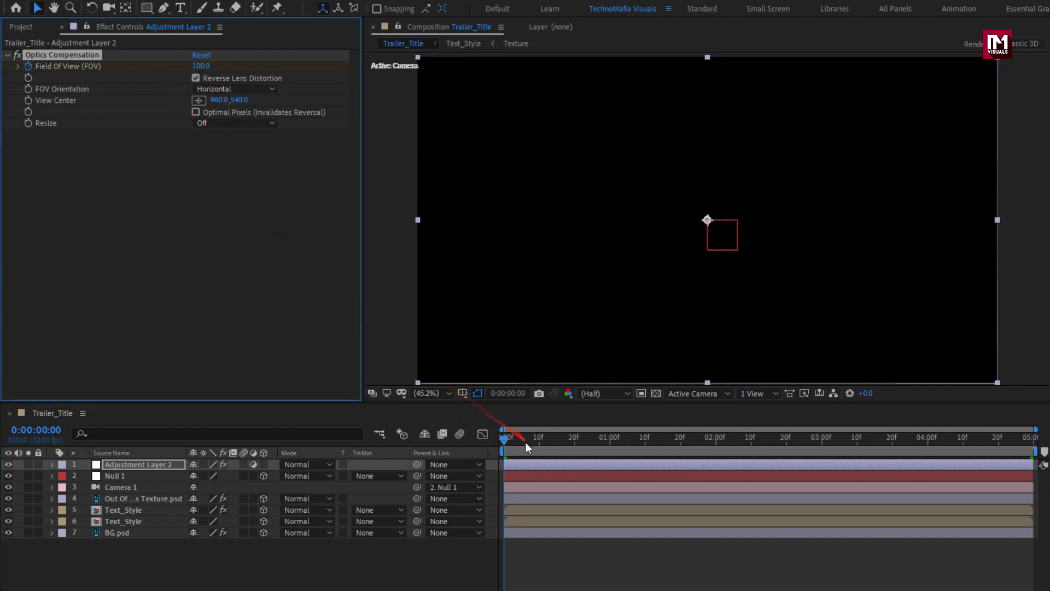
drag(527, 443, 638, 451)
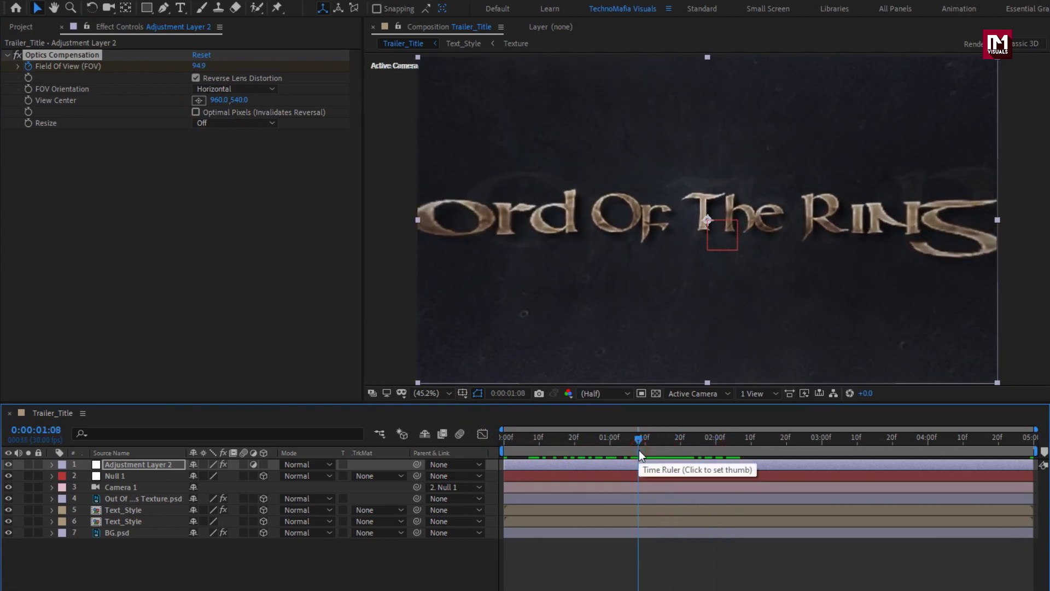
Add another adjustment layer on top and apply the Sharpen effect with a sharpen amount of 15
right_click(252, 547)
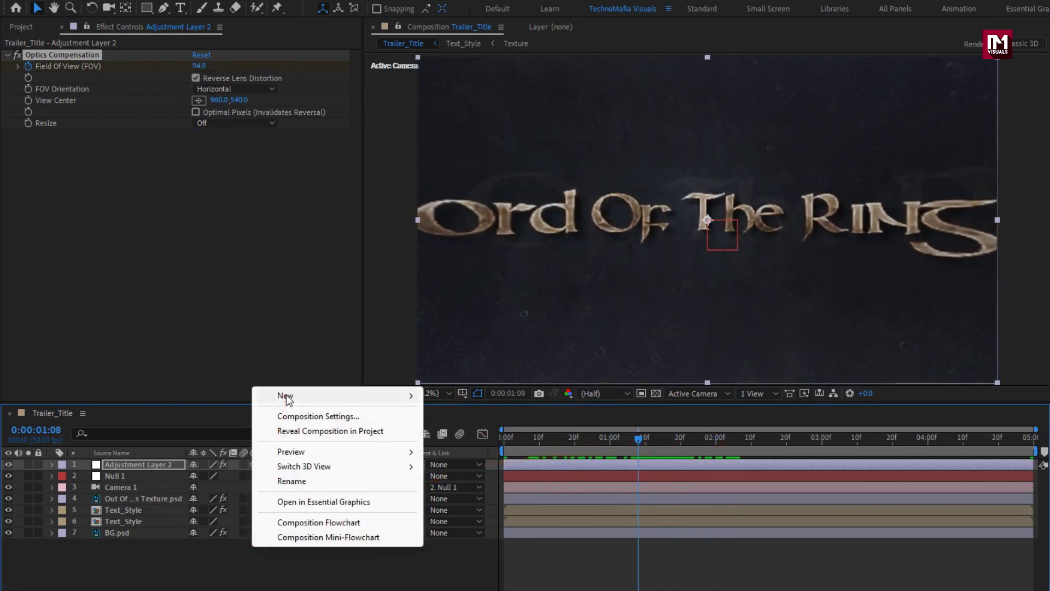
mouse_move(307, 395)
click(466, 489)
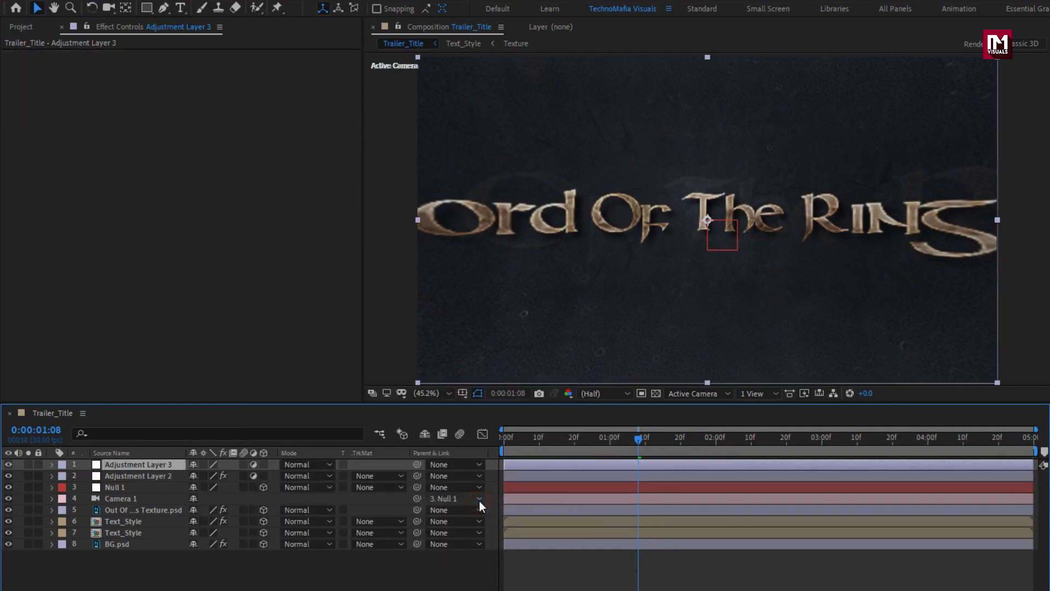
click(876, 45)
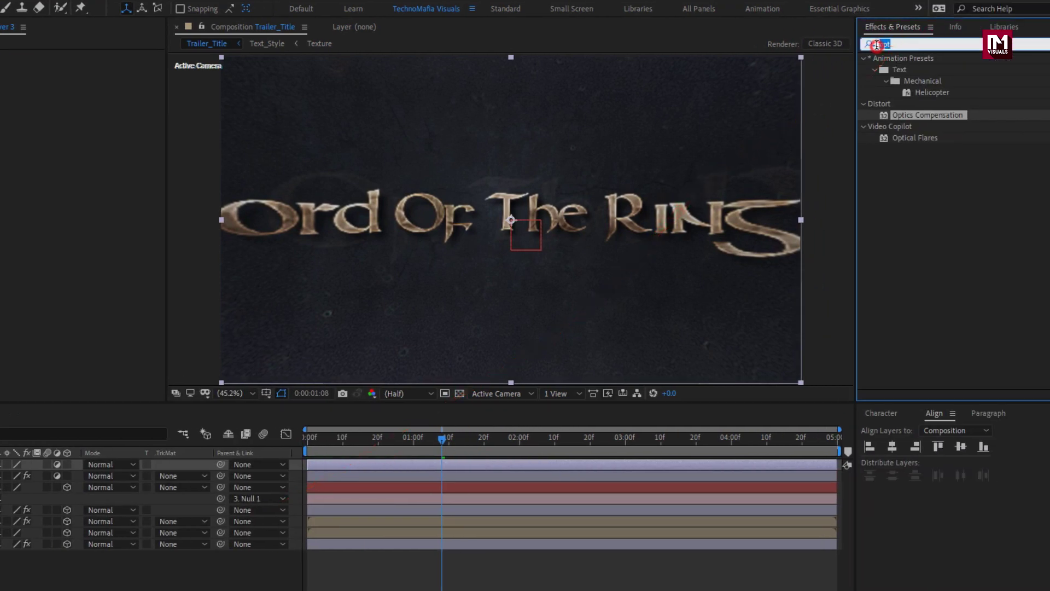
text(sharp)
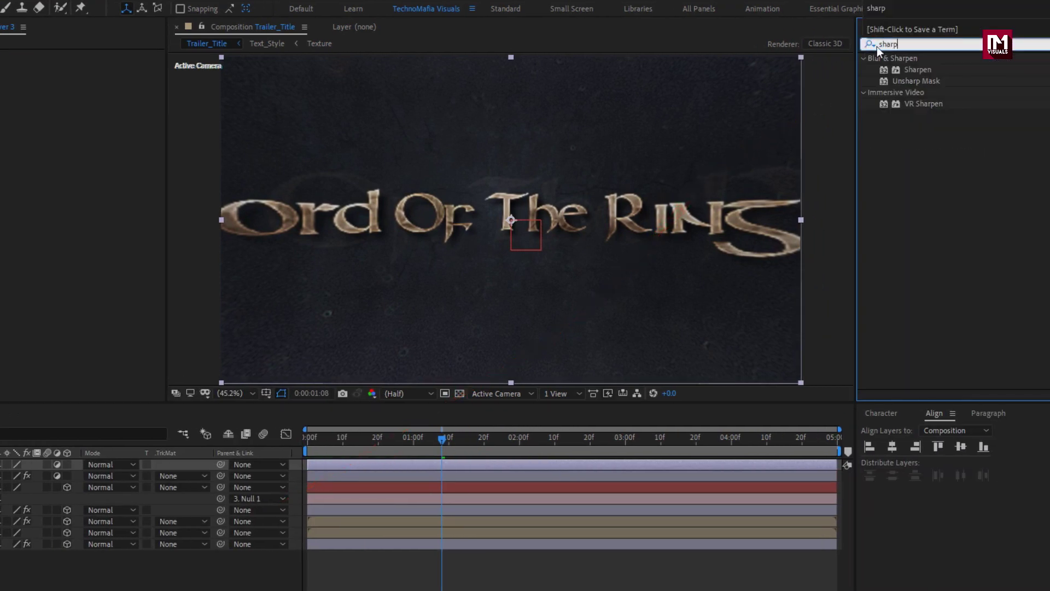
double_click(918, 69)
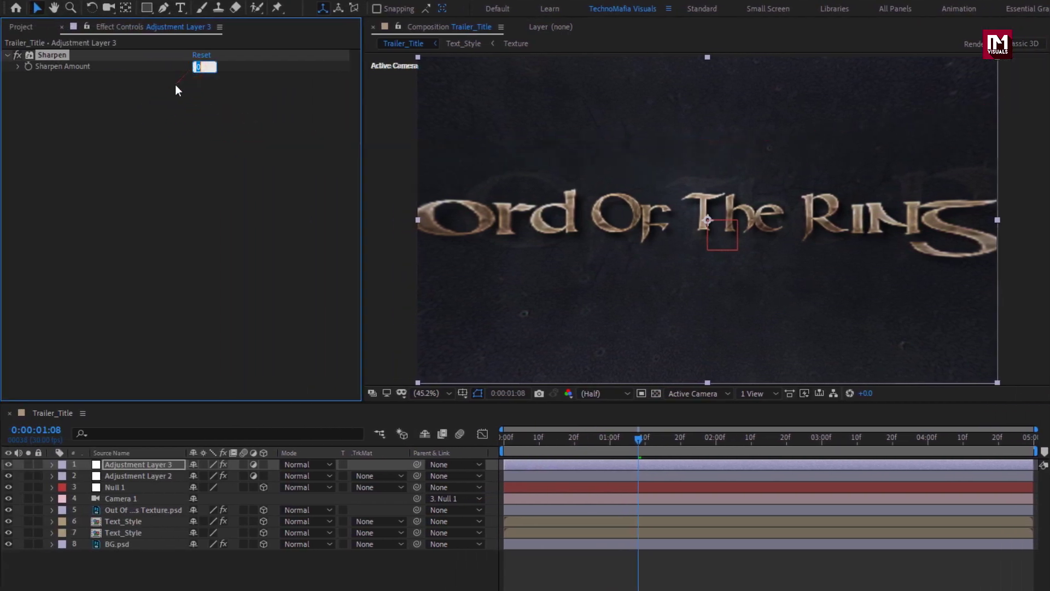
text(15)
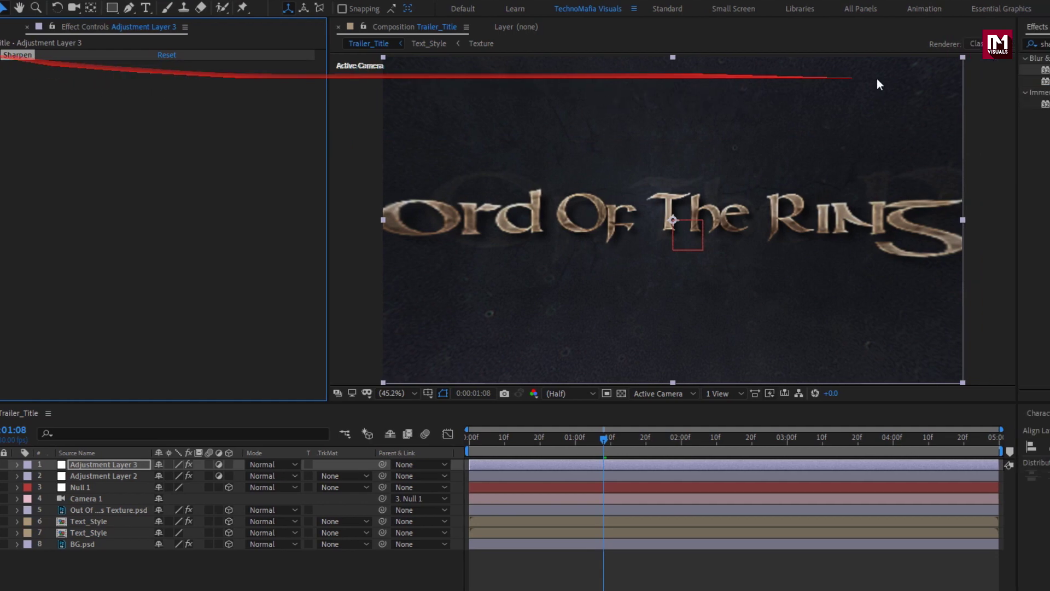
Apply Curves to Adjustment Layer 3 and shape the RGB curve into a gentle S, raising the highlights and slightly lowering the shadows
text(curv)
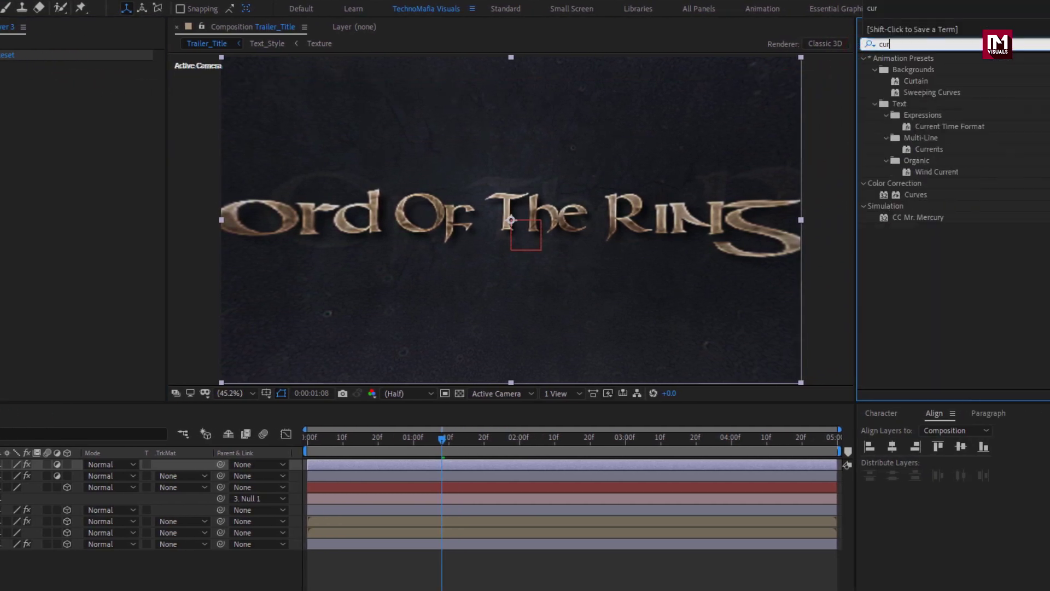
double_click(914, 105)
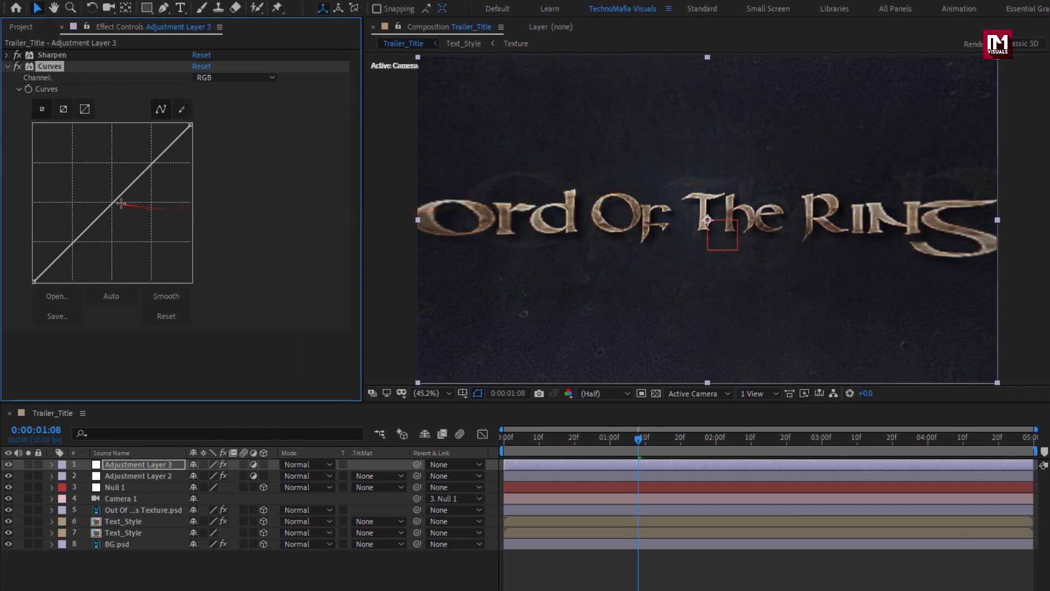
drag(118, 197, 124, 164)
drag(75, 226, 66, 251)
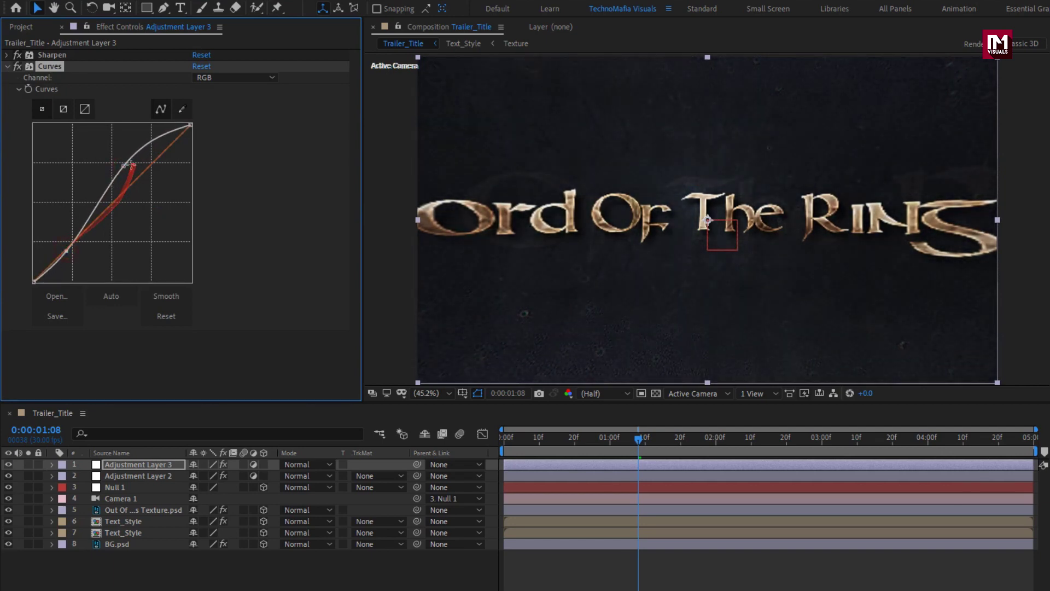
drag(132, 166, 141, 154)
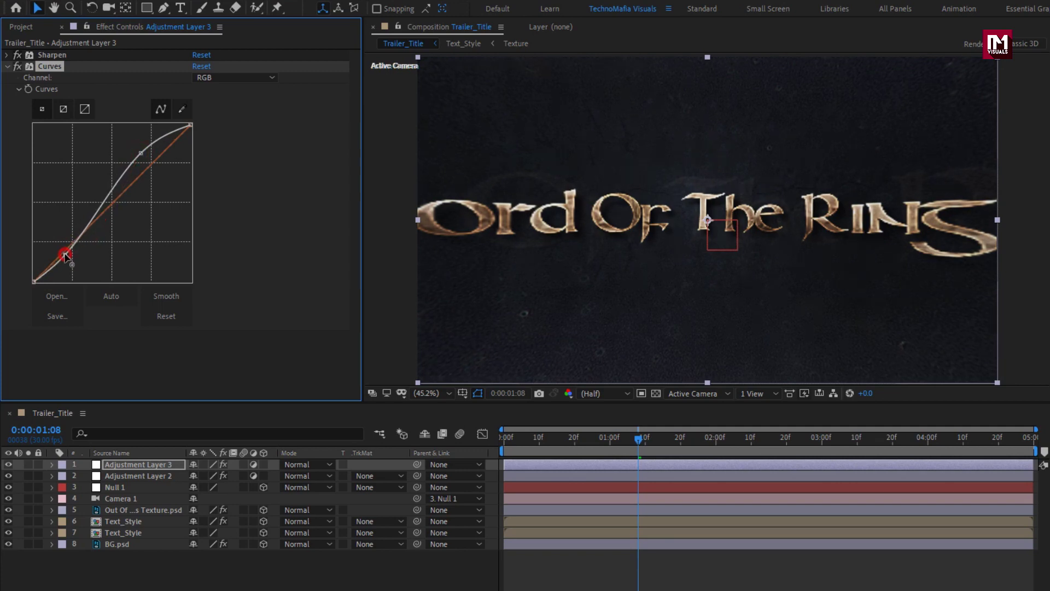
drag(65, 256, 64, 255)
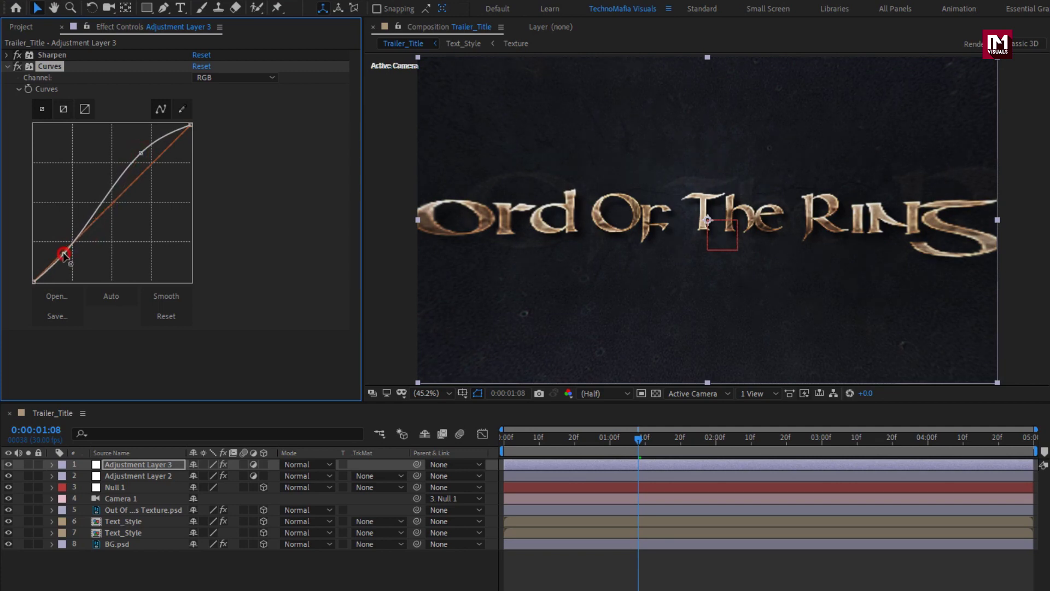
Add another adjustment layer on top and apply the Noise effect with an amount of 8%
click(168, 562)
right_click(169, 559)
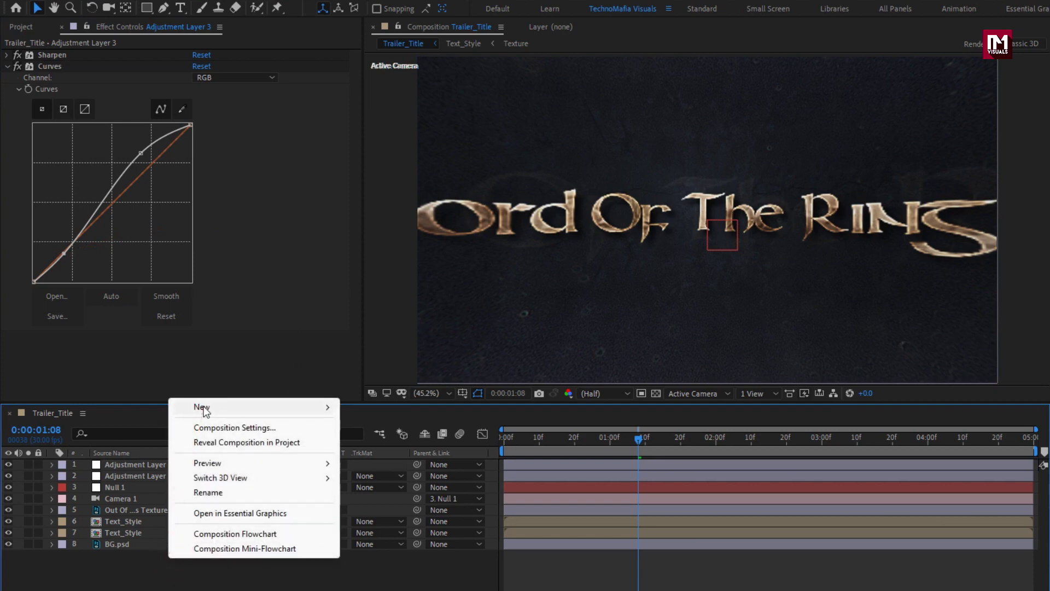
mouse_move(206, 406)
drag(385, 516, 369, 506)
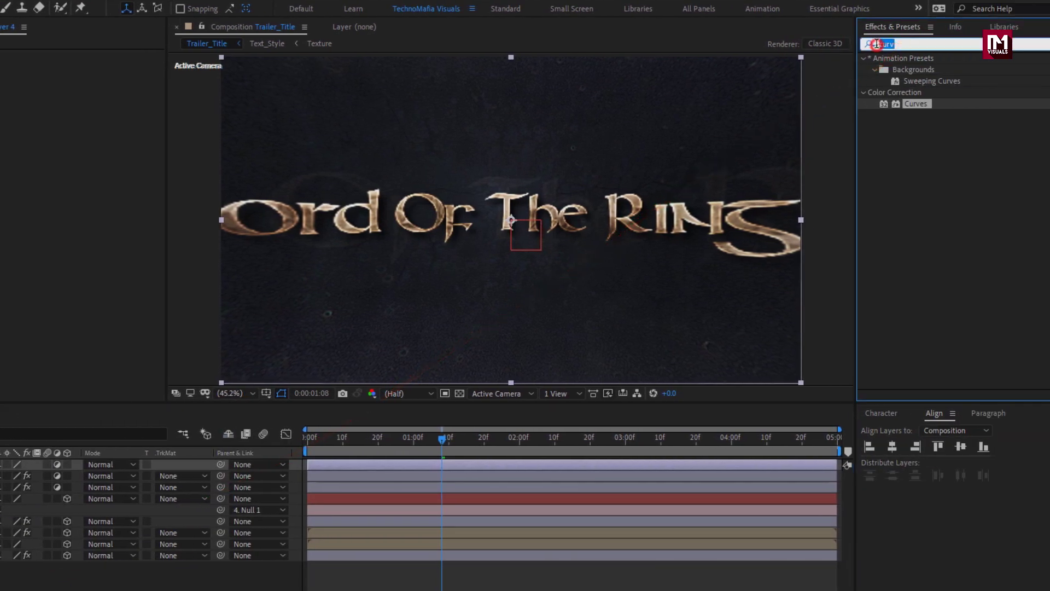
text(nois)
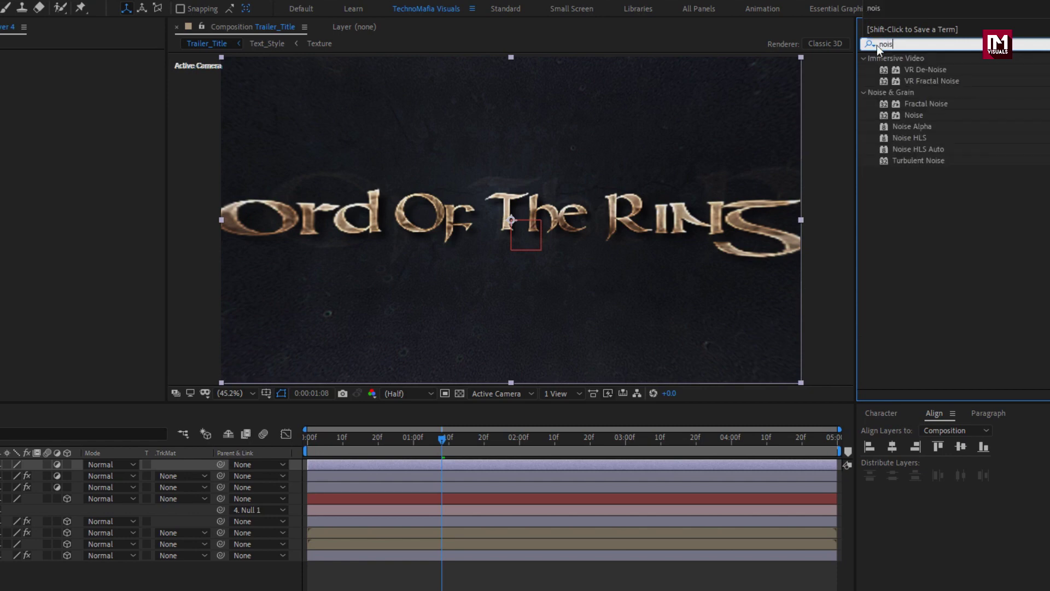
double_click(914, 116)
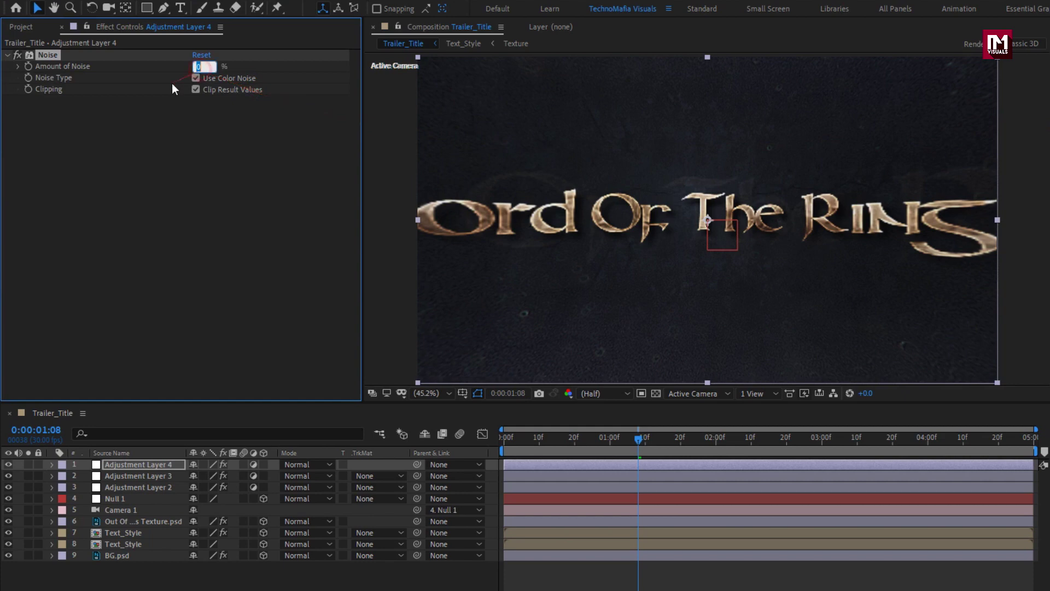
text(8)
key(Return)
Place the particles.mov footage in the Trailer_Title composition above all other layers
click(28, 26)
click(41, 186)
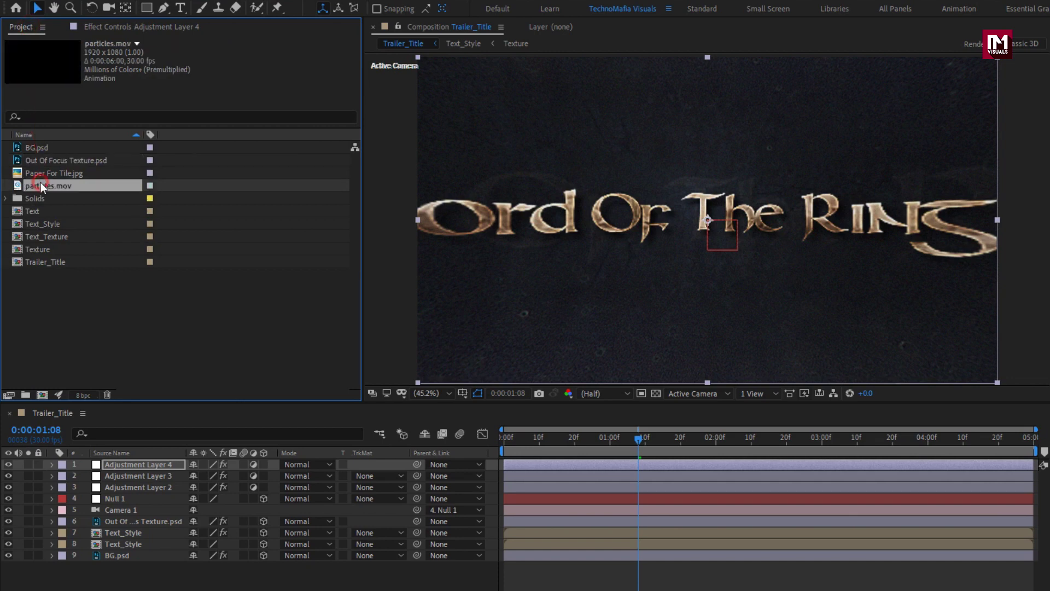
drag(42, 183, 142, 459)
Create a 1920 x 1080 px black solid named "black" at the top of the composition
click(201, 585)
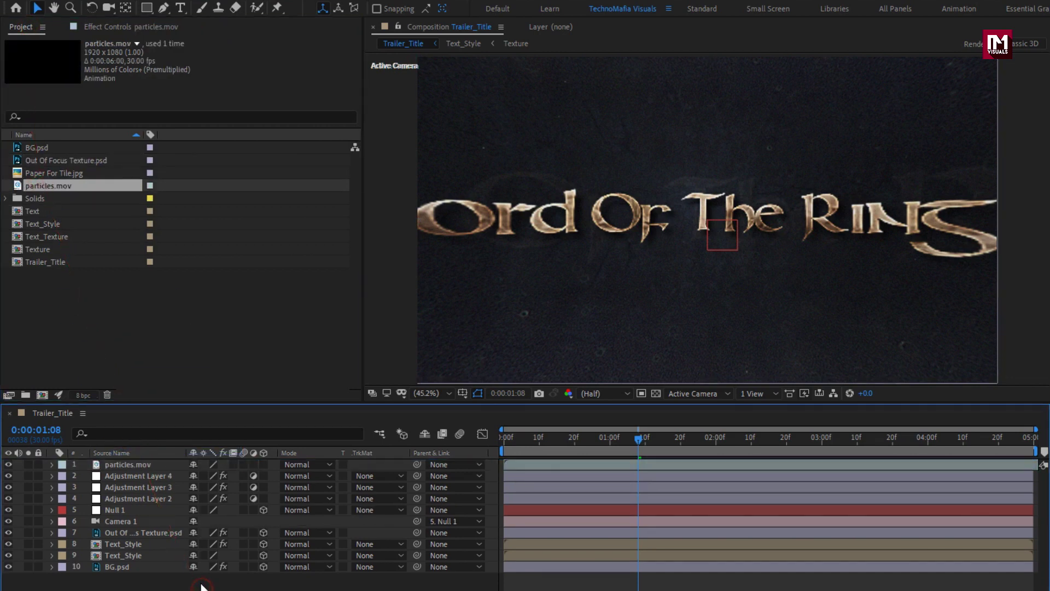
right_click(201, 585)
mouse_move(249, 427)
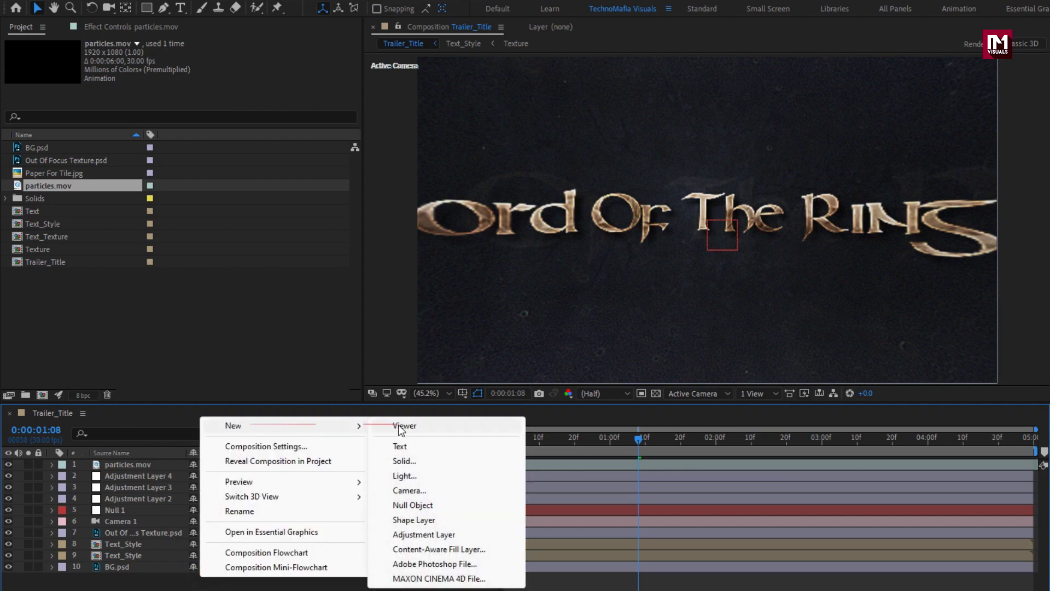
click(405, 461)
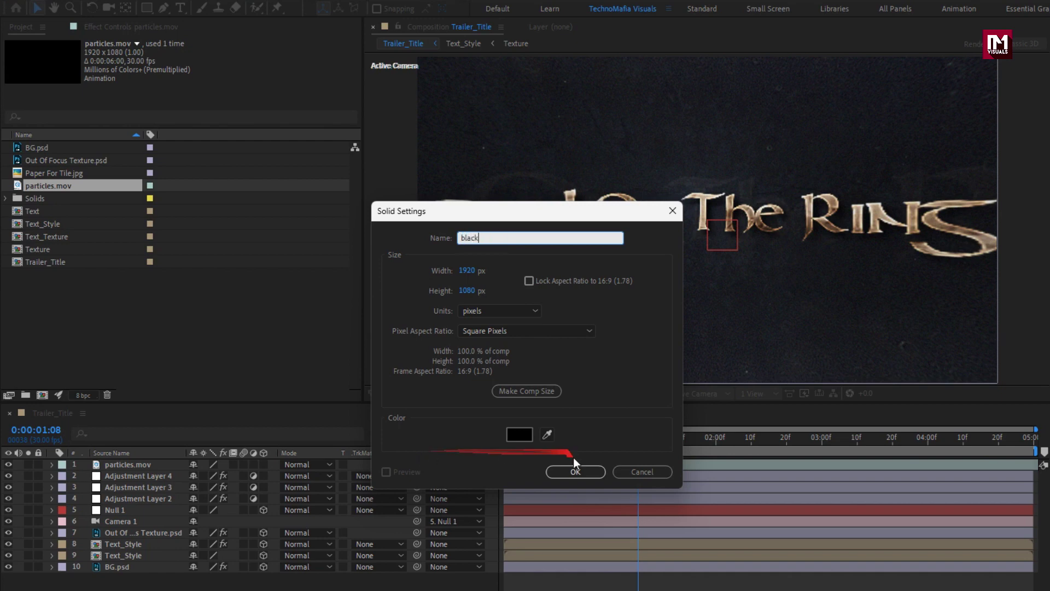
click(577, 471)
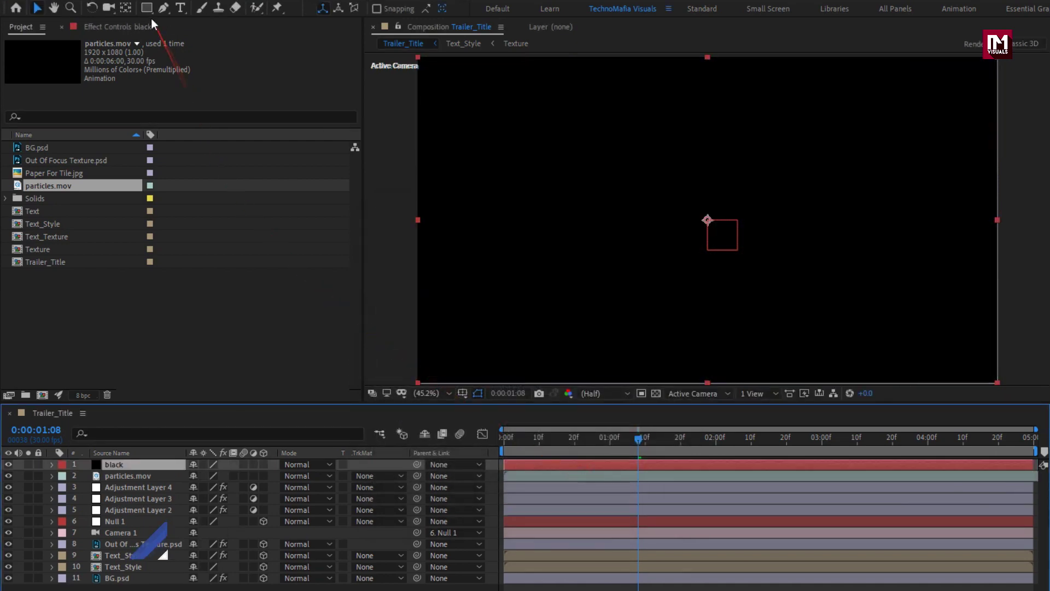
Add an elliptical mask filling the whole black solid and invert it
drag(157, 12, 243, 37)
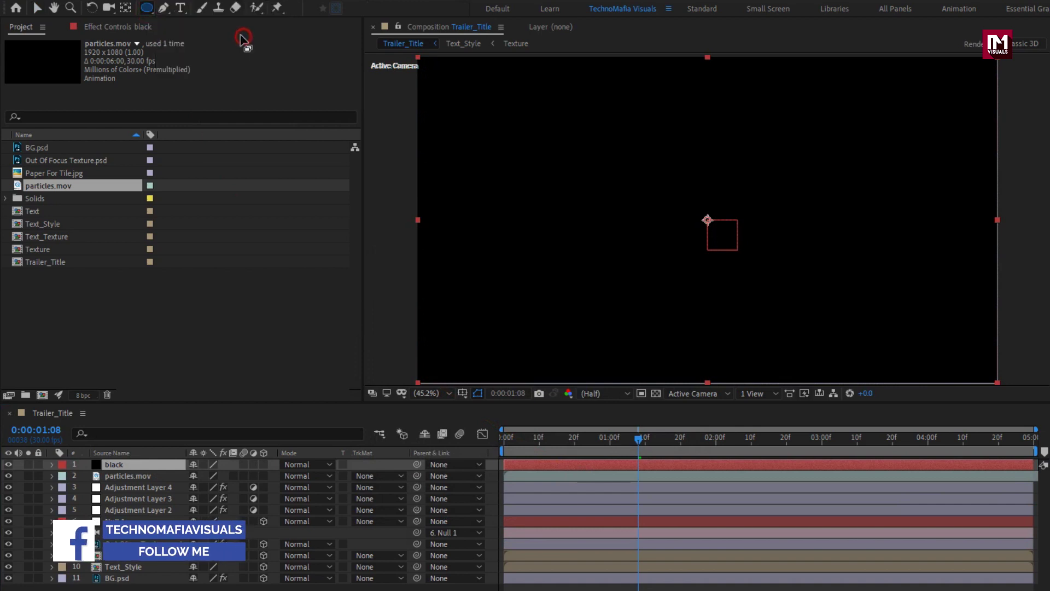
double_click(146, 7)
key(v)
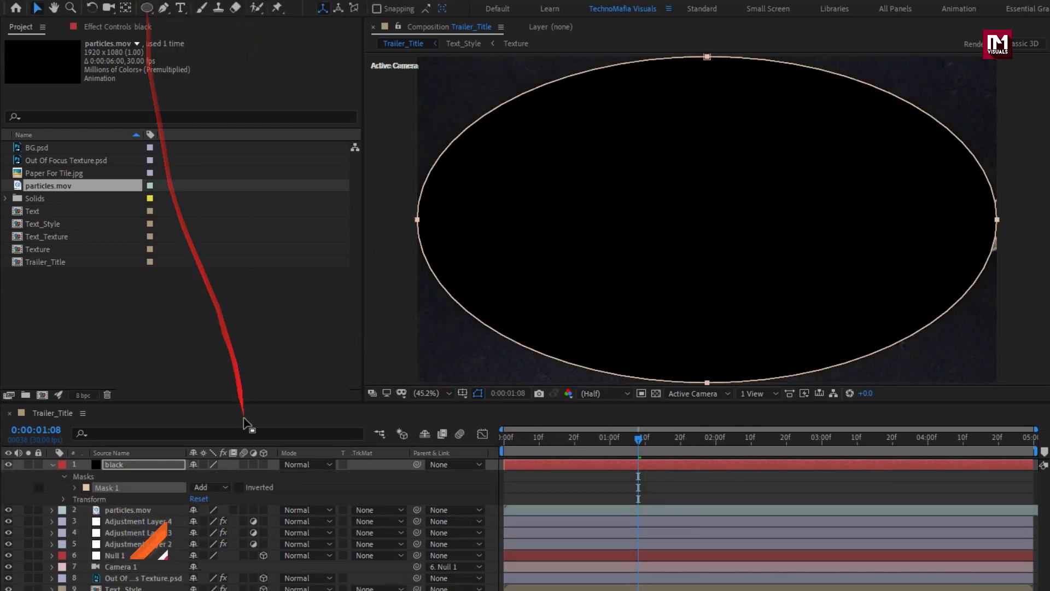
click(240, 487)
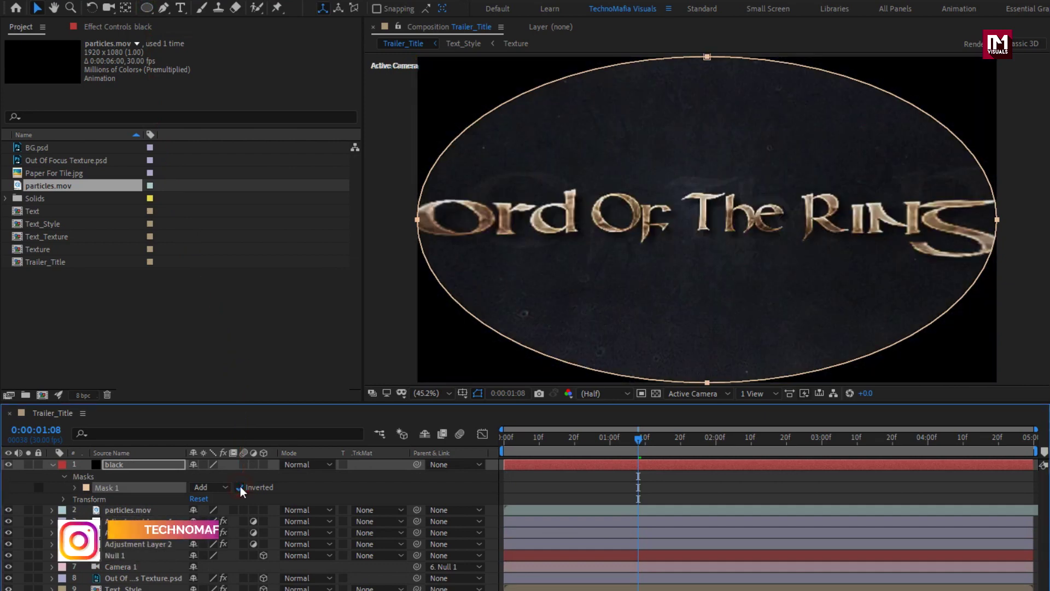
Set the black solid's mask feather to 500 pixels and its mask expansion to -150 pixels
click(74, 488)
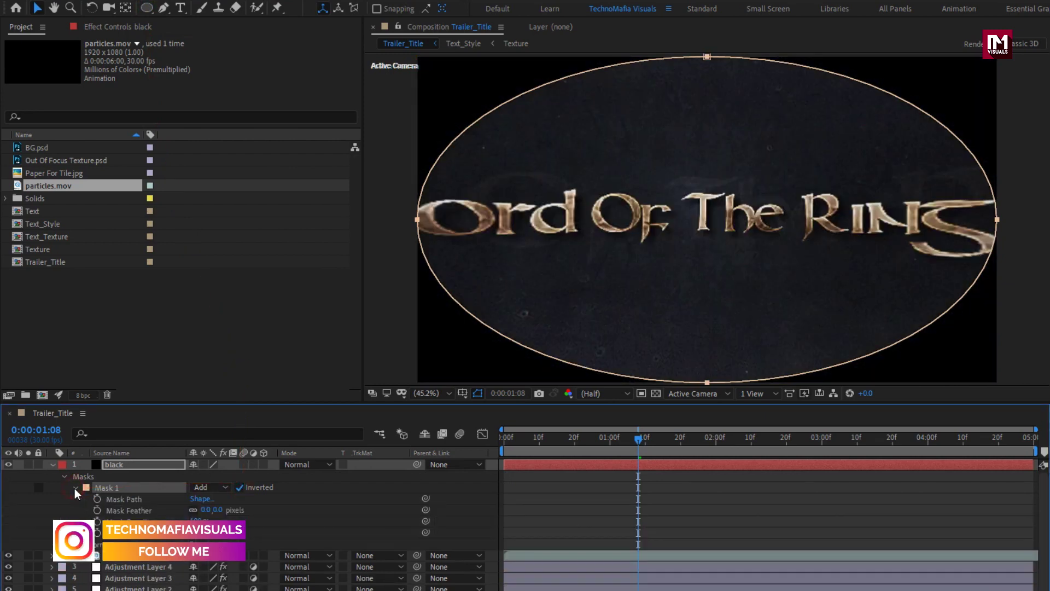
click(217, 510)
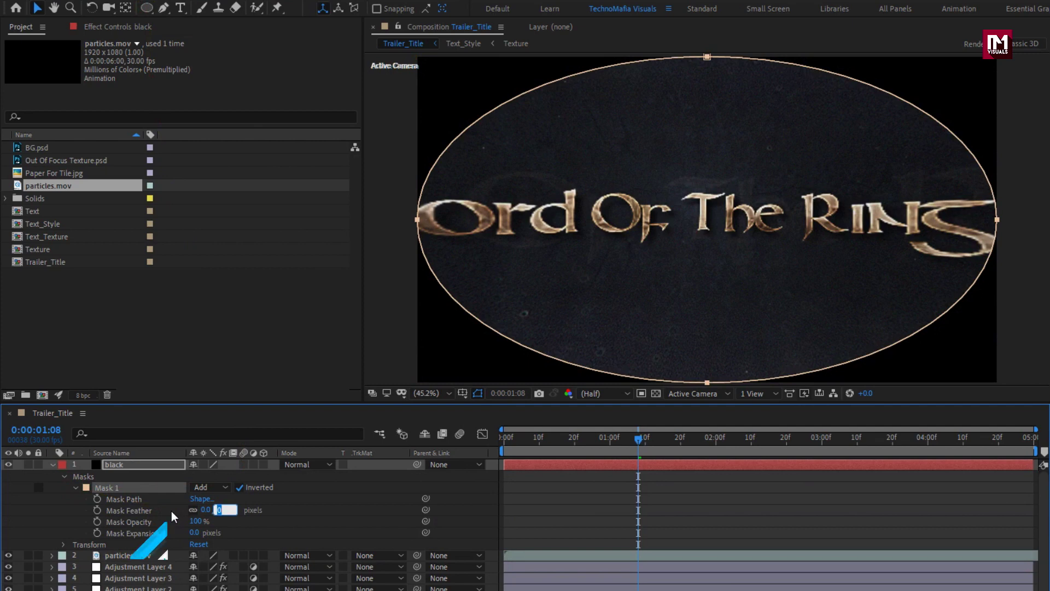
text(500.0,500.0)
key(Return)
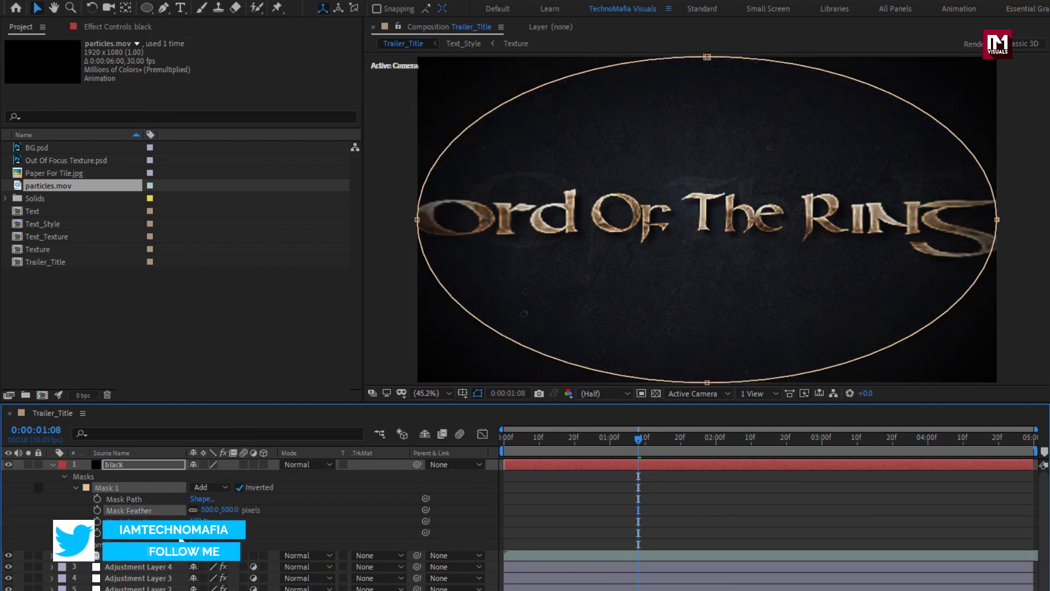
click(197, 533)
text(-15)
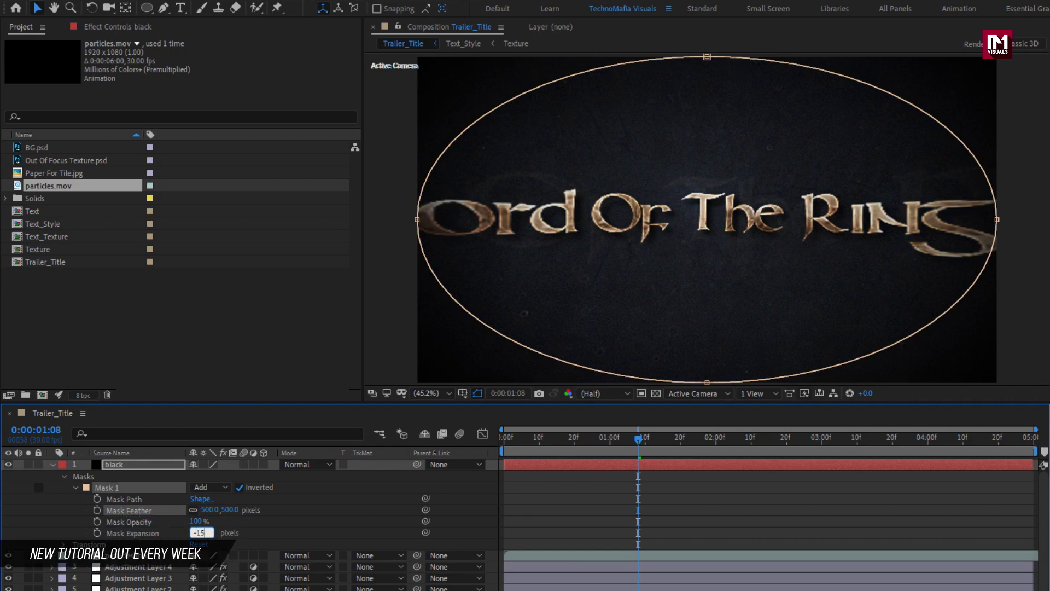
text(0)
key(Return)
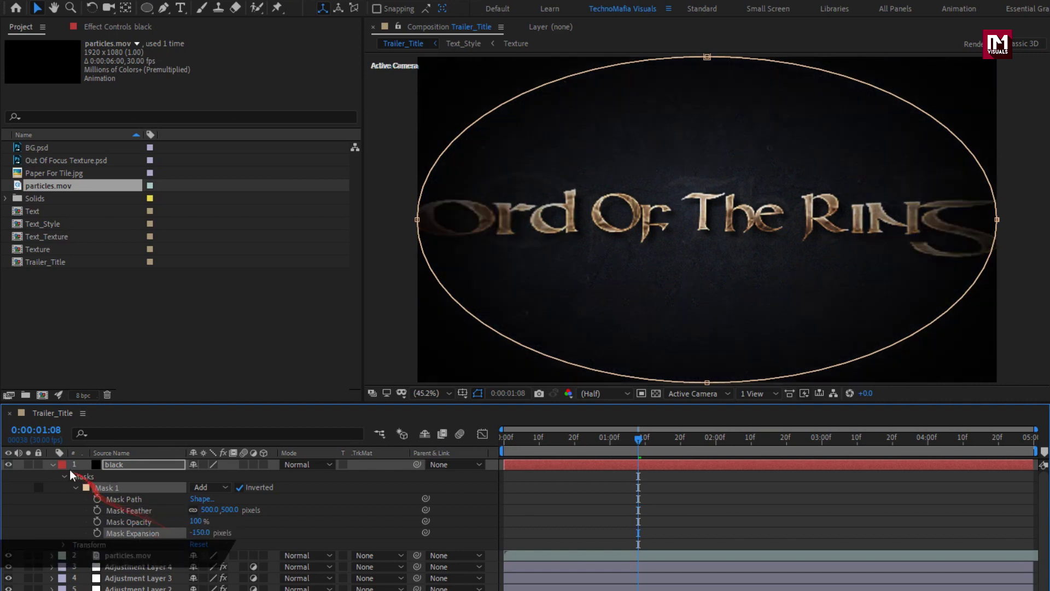
click(52, 464)
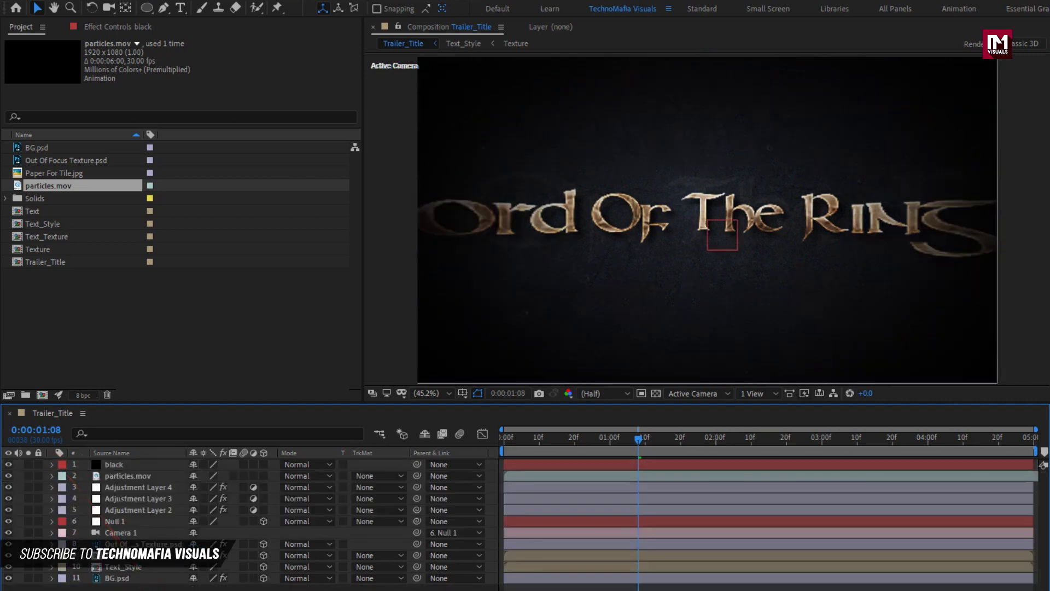
Create another 1920 x 1080 px black solid named "Frame" on top of the layer stack
right_click(176, 585)
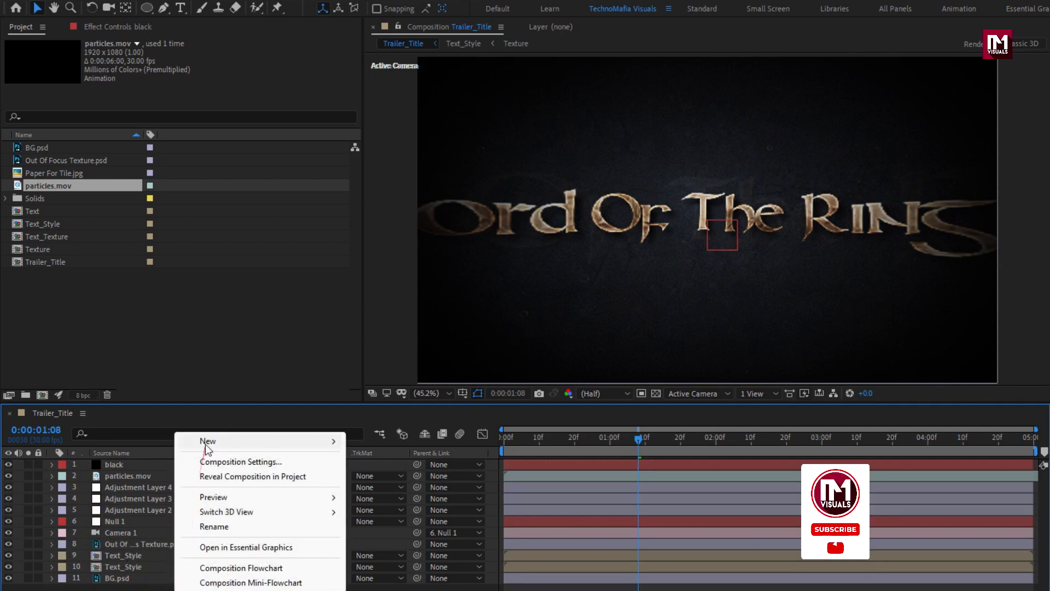
mouse_move(219, 441)
click(386, 475)
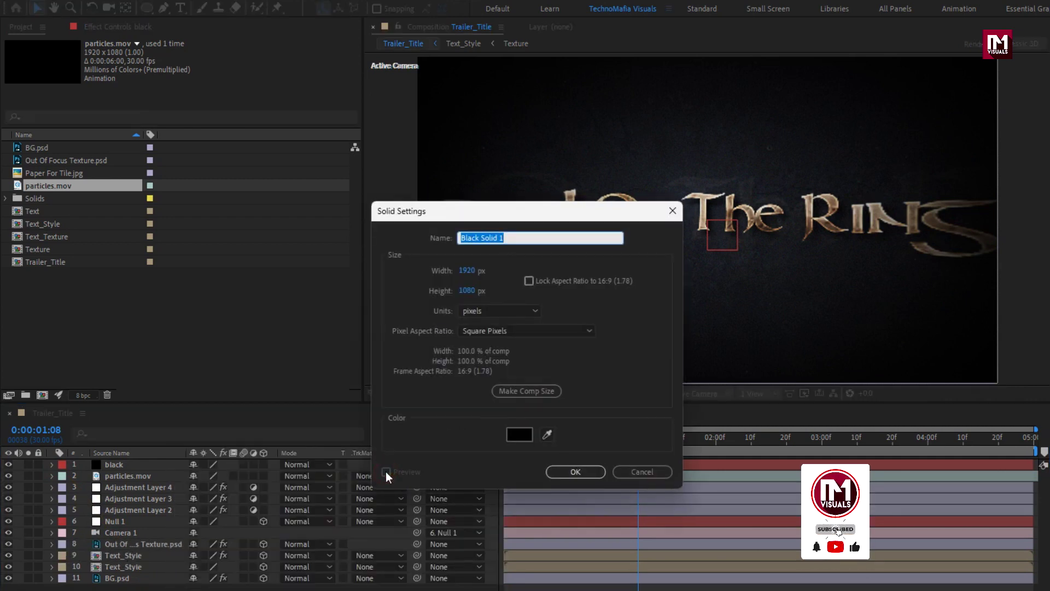
text(Frame)
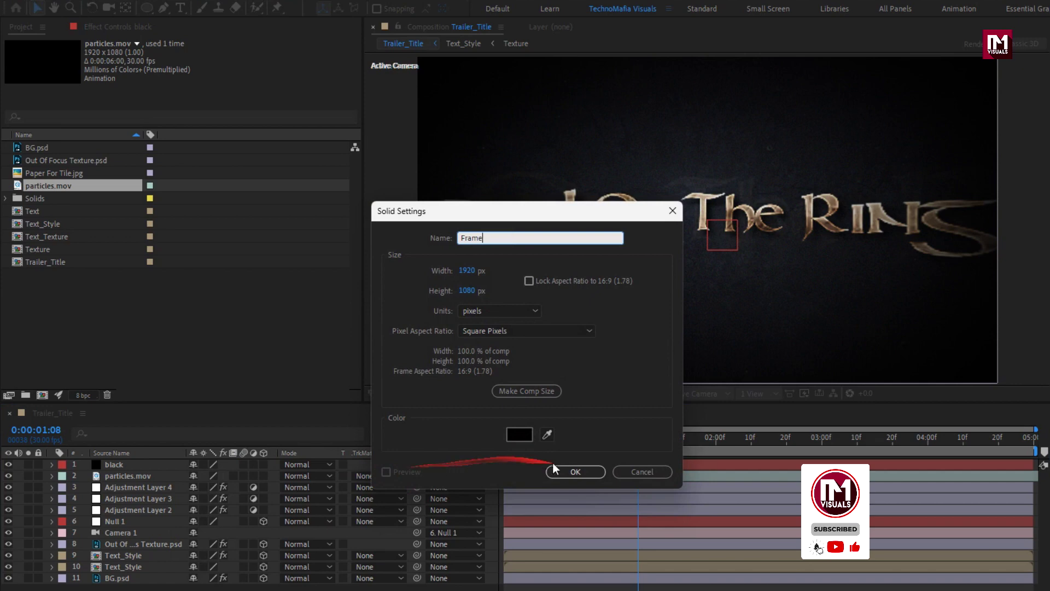
click(575, 472)
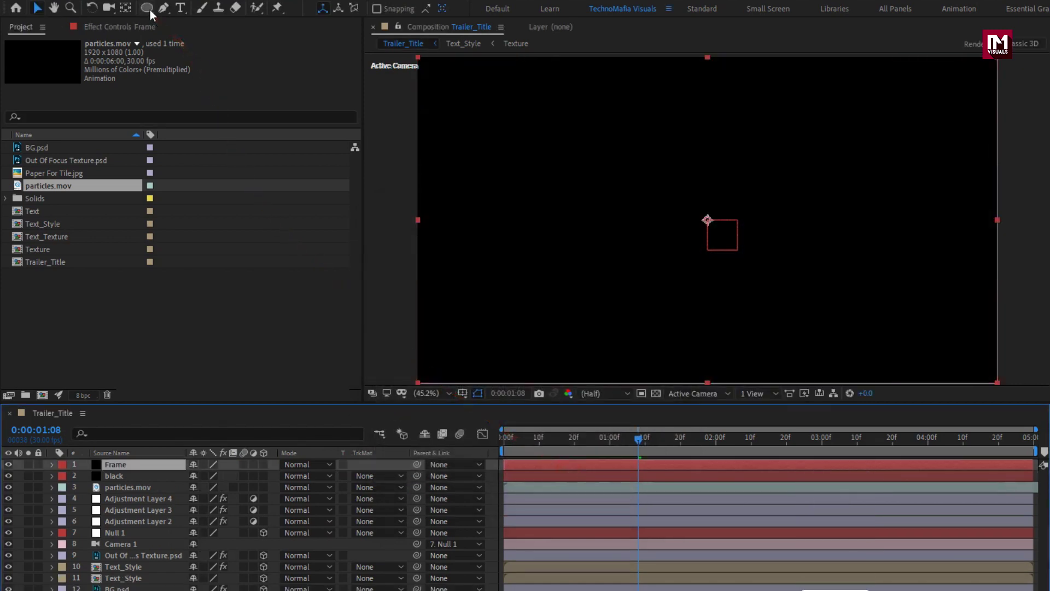
Add a rectangular mask covering the entire Frame solid
click(147, 8)
click(227, 10)
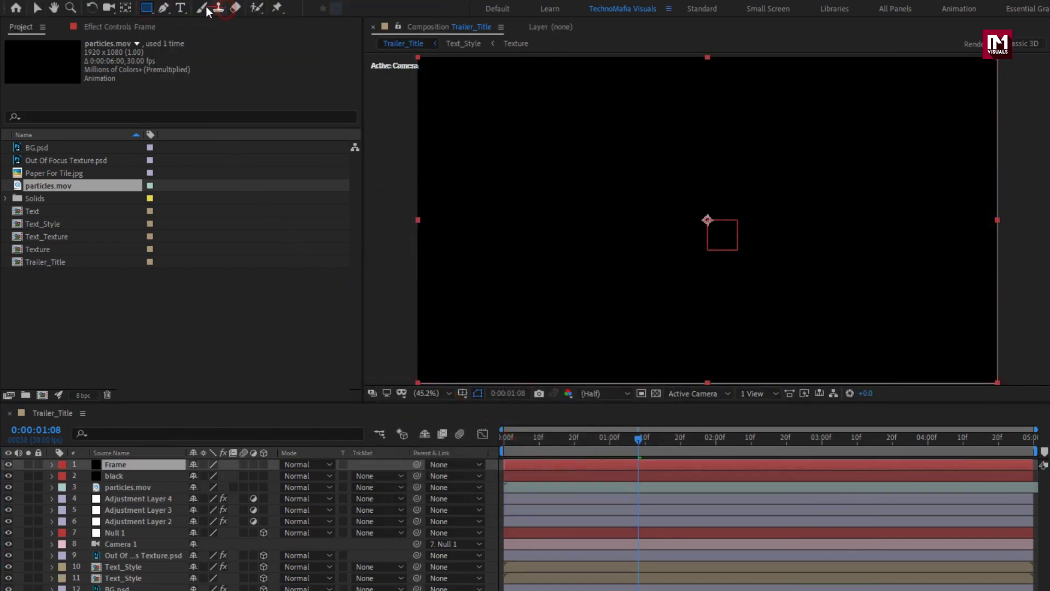
double_click(147, 7)
key(v)
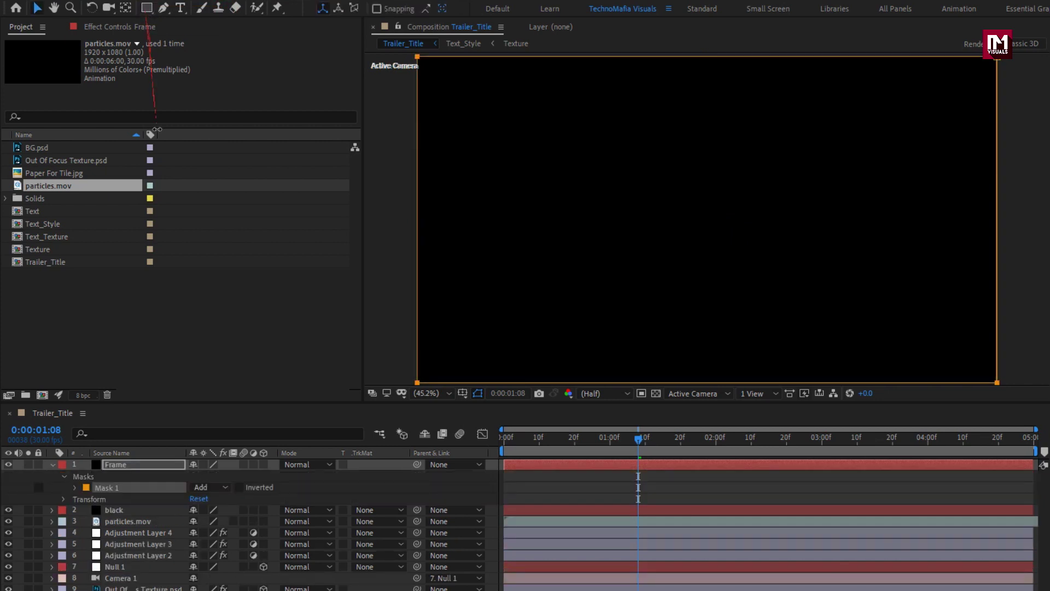
Set the Frame mask's bounding box in % of source, with top at 10% and bottom at 90%
click(74, 488)
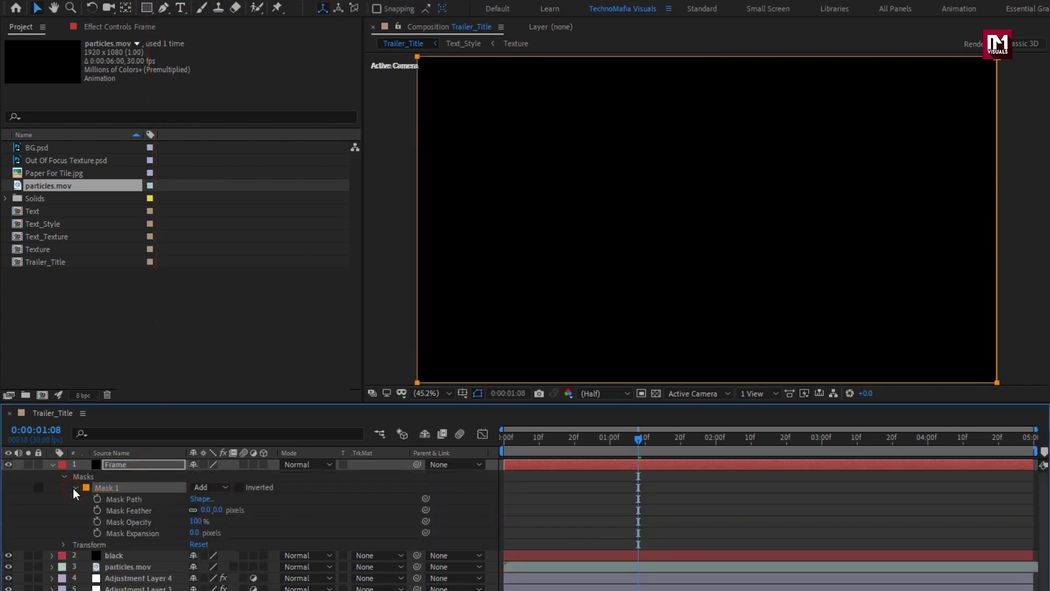
click(198, 499)
click(645, 316)
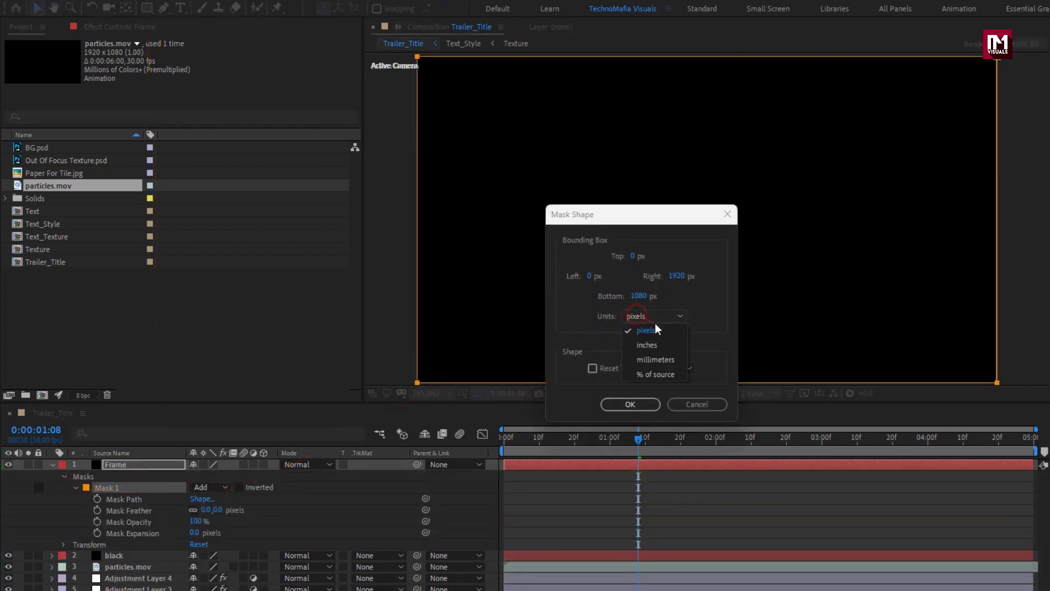
click(670, 375)
click(633, 257)
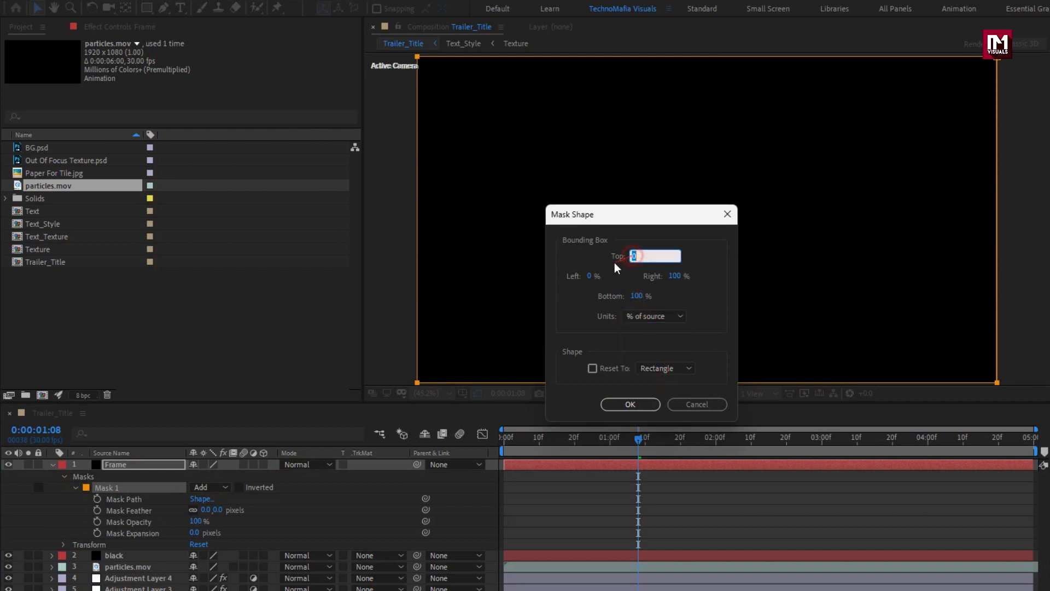
click(633, 295)
click(625, 404)
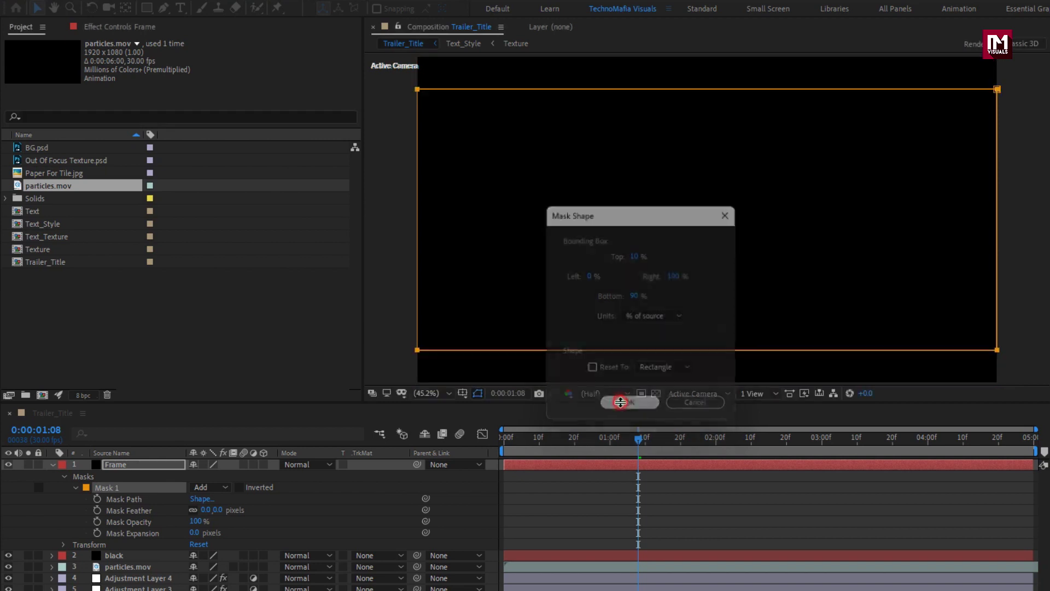
Invert the Frame mask to form letterbox bars and preview the title animation from the first frame
click(244, 490)
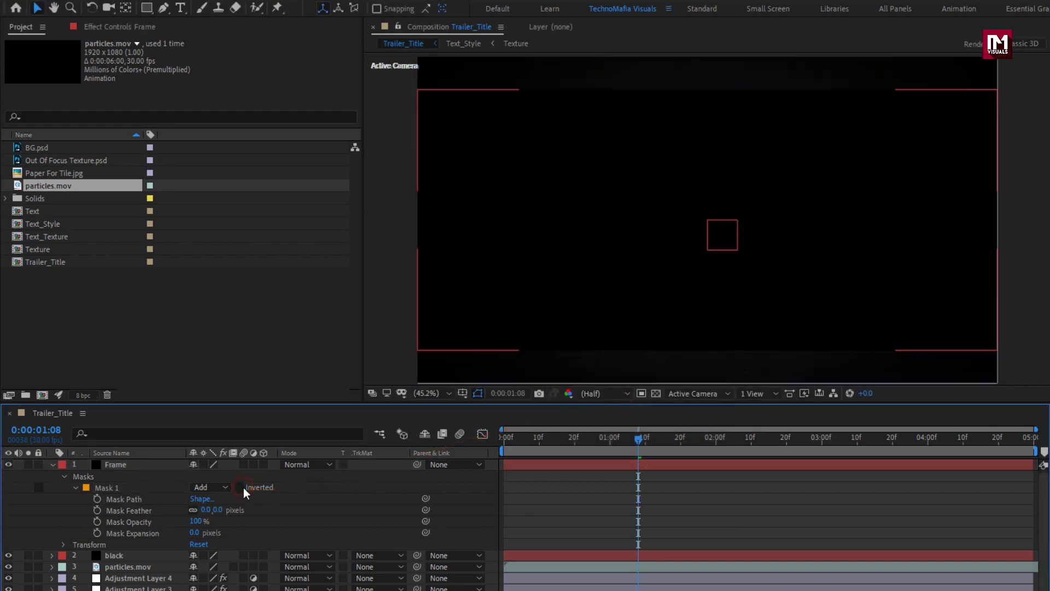
click(53, 465)
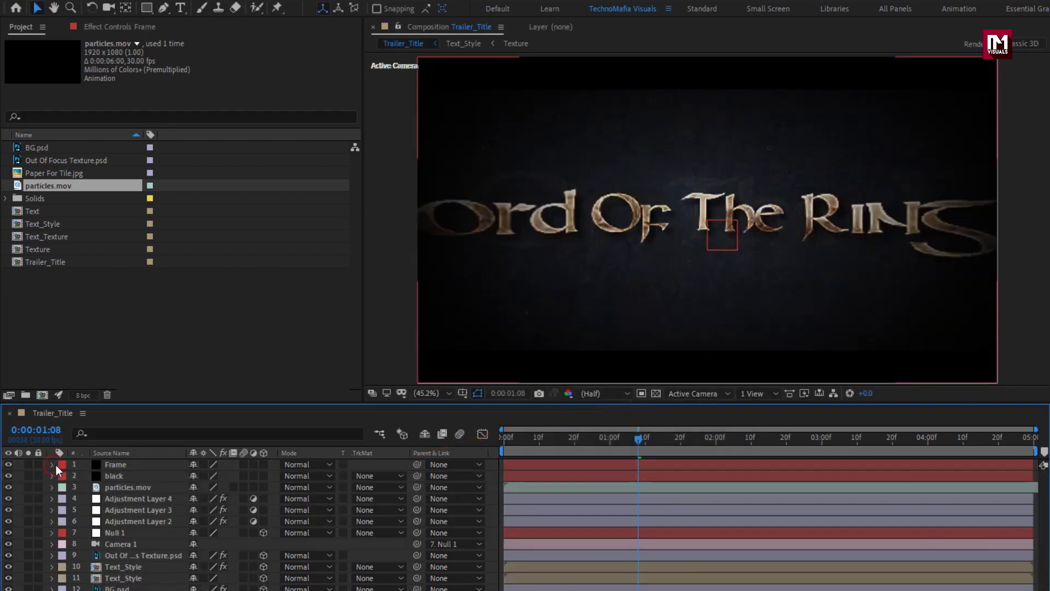
click(491, 439)
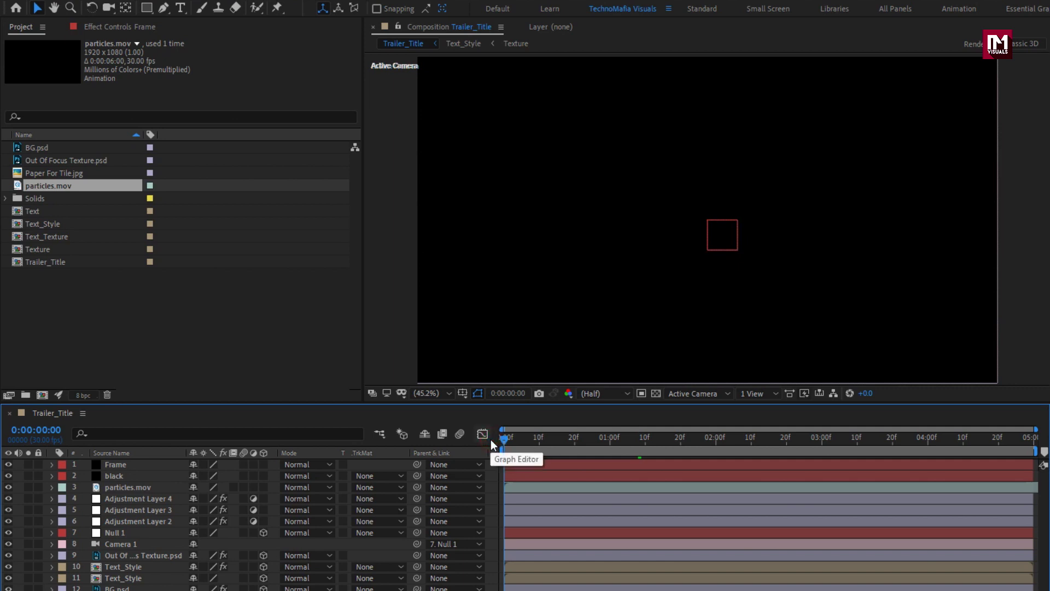
key(space)
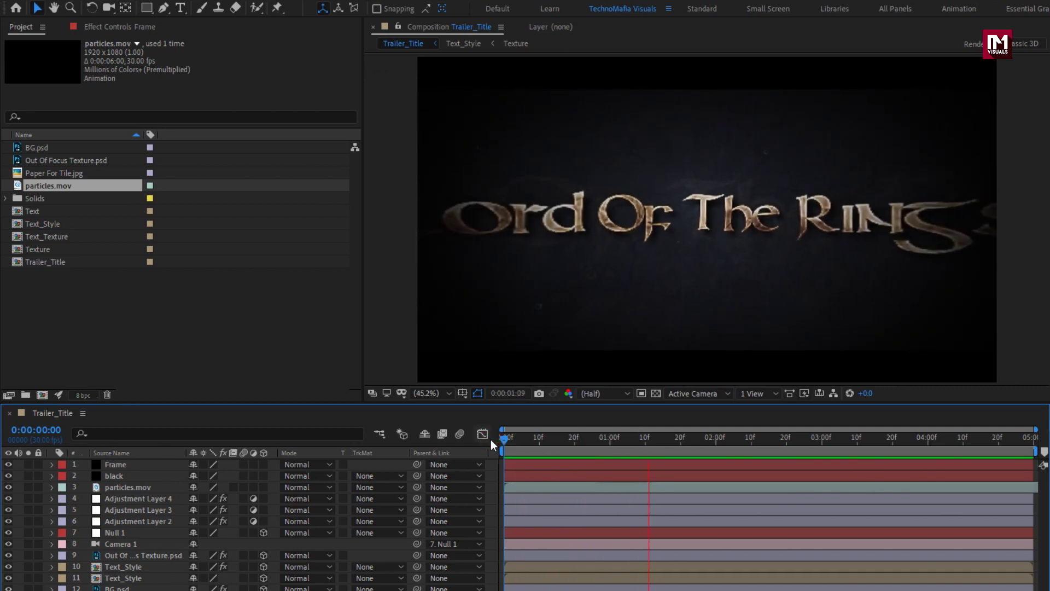